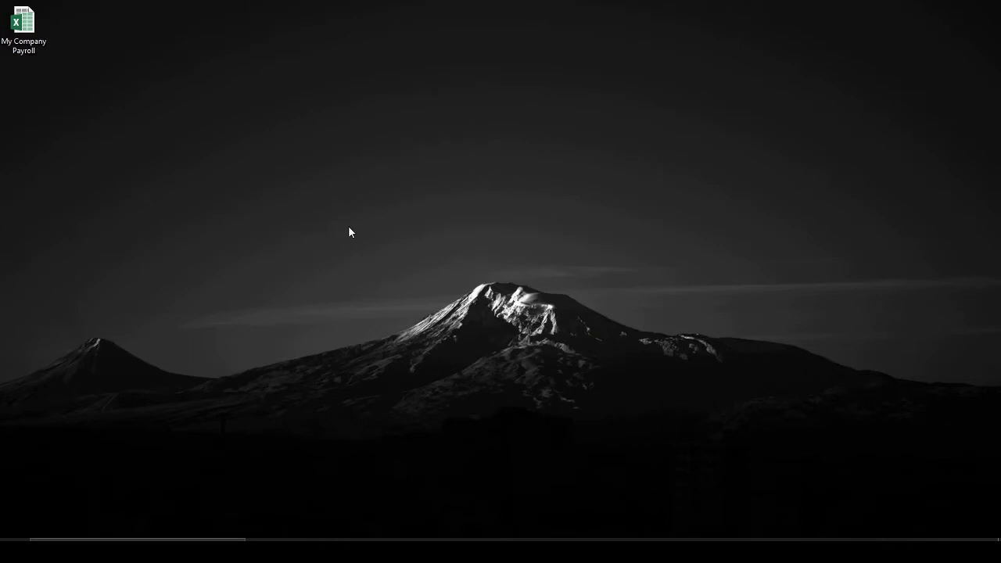
Open the My Company Payroll workbook and dismiss the Office updates notice.
right_click(11, 34)
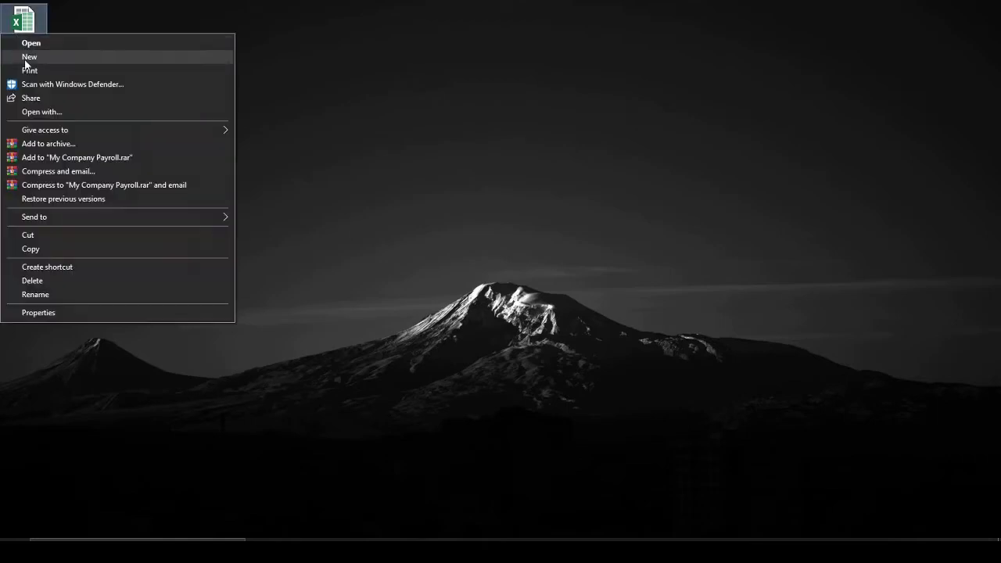
click(28, 41)
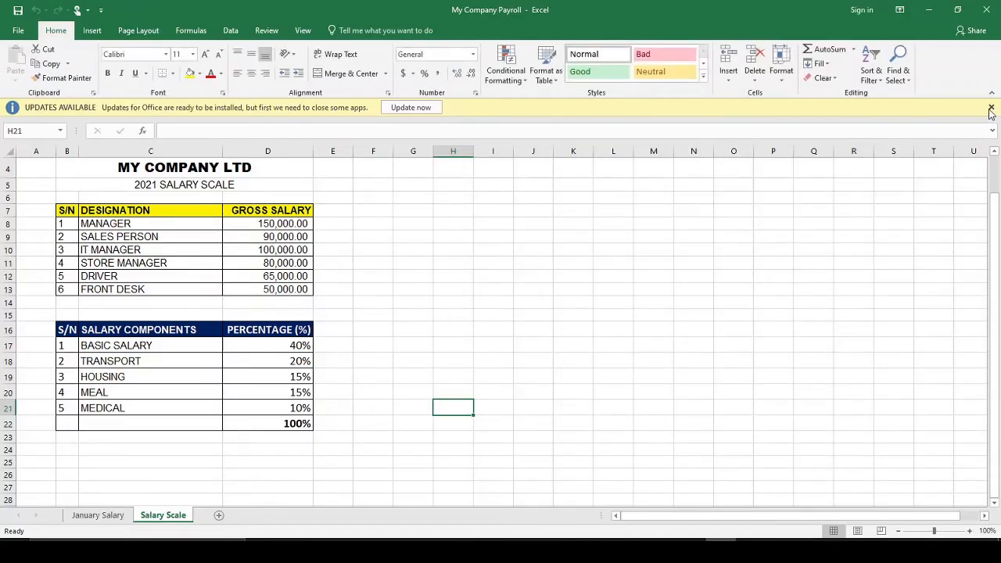
click(990, 110)
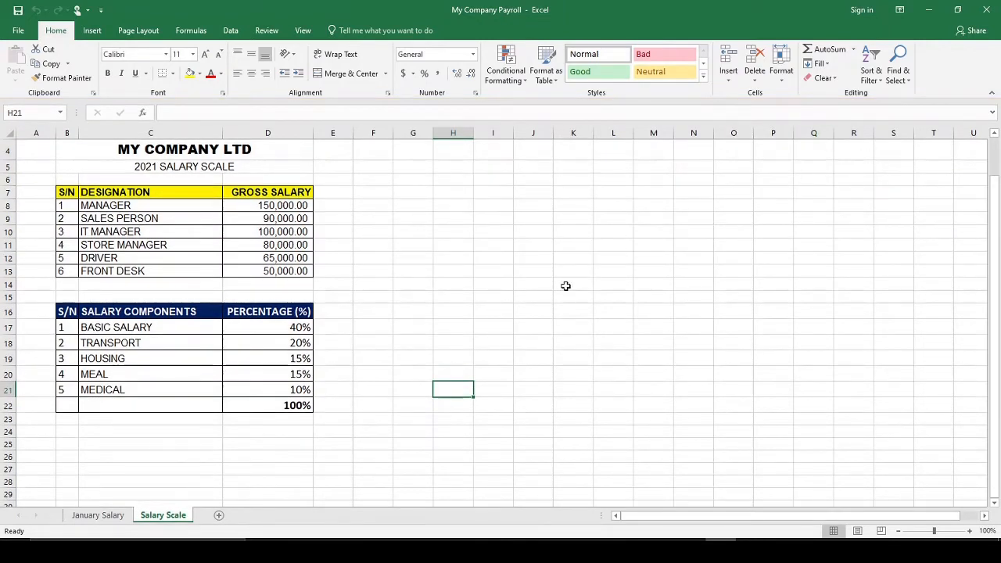
Examine the first employee's Basic Salary formula on the January Salary sheet and the Salary Scale tables it references.
click(94, 516)
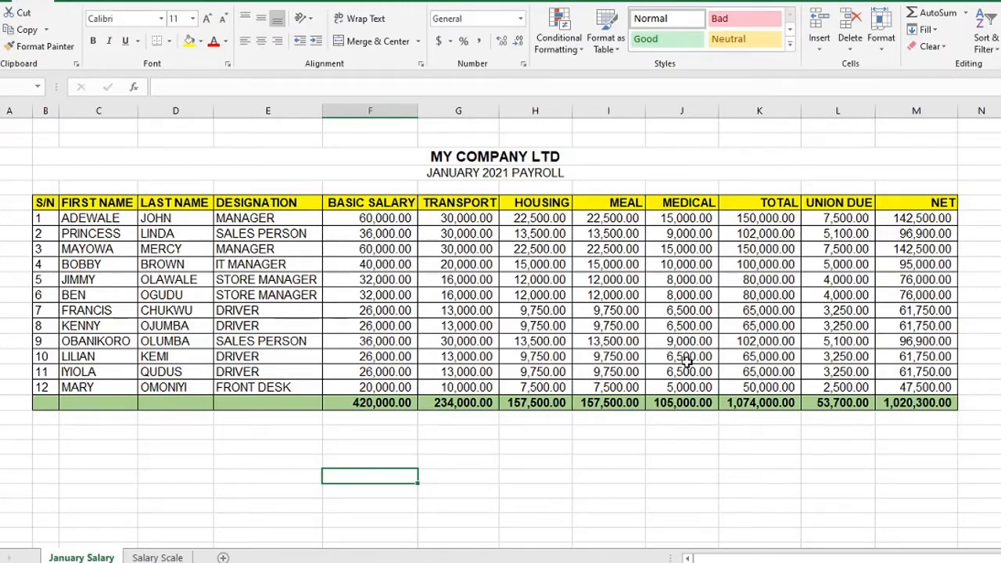
click(364, 222)
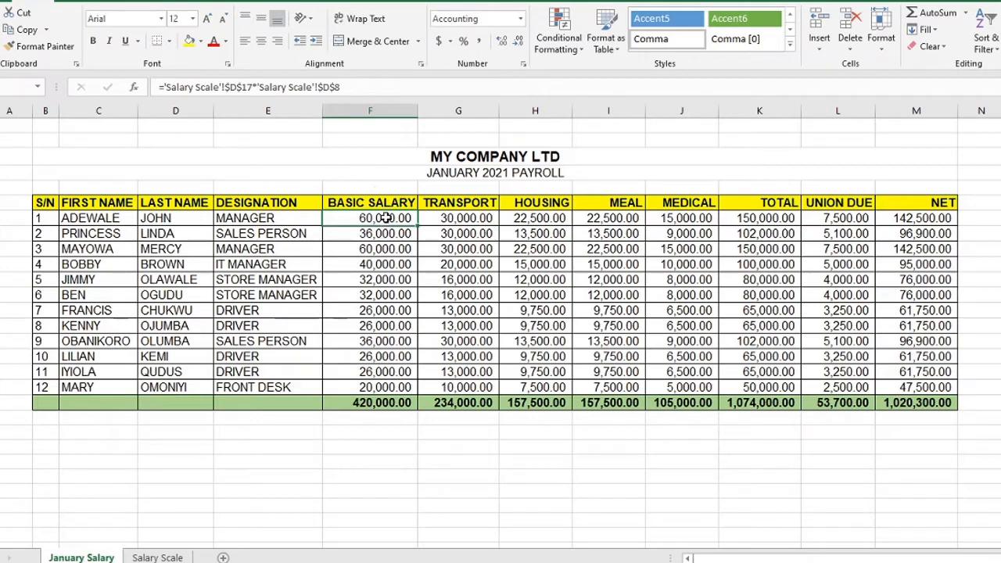
click(157, 558)
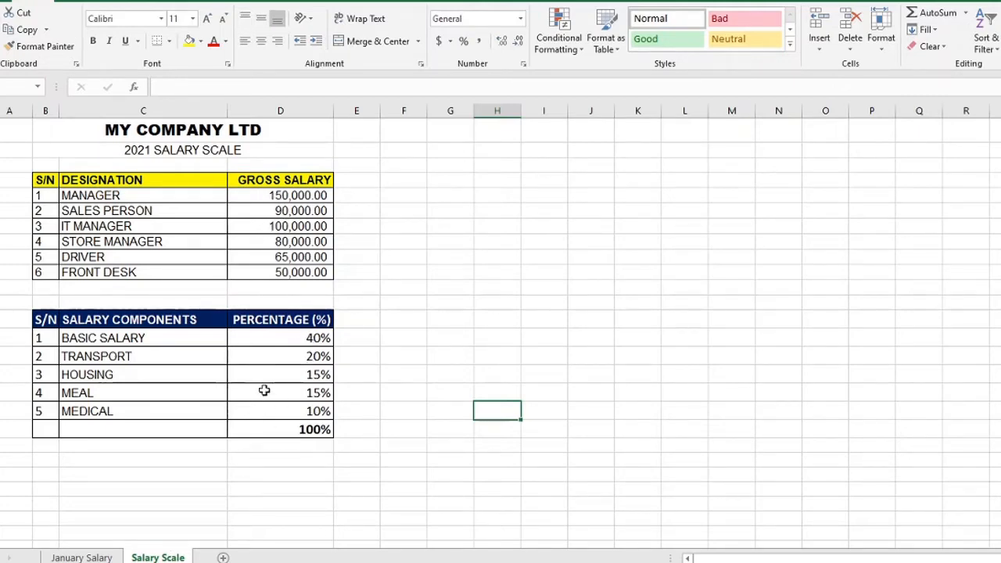
click(82, 557)
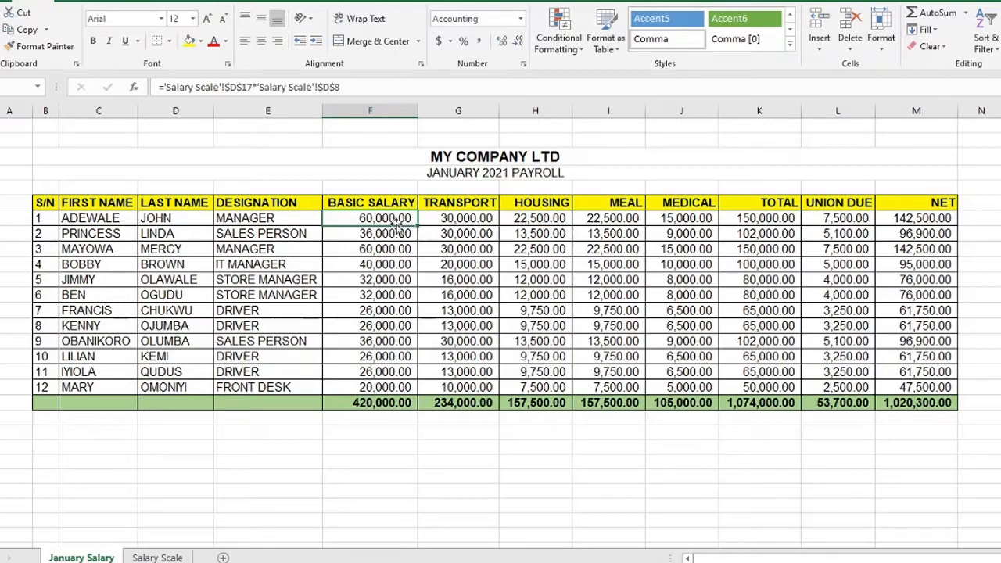
Set the font colour of all employees' Basic Salary to Medical amounts to blue on the January Salary sheet.
drag(370, 219, 693, 383)
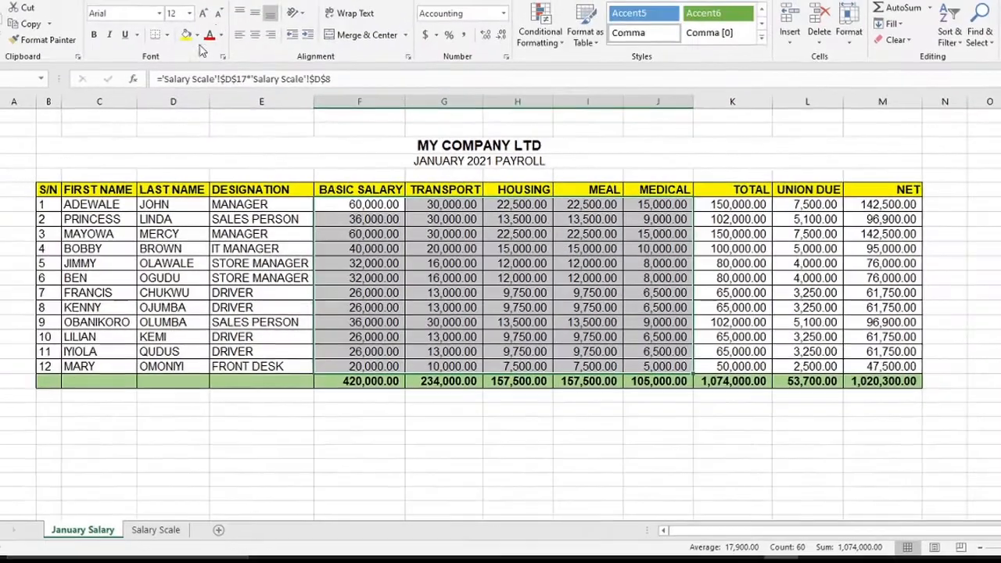
click(208, 35)
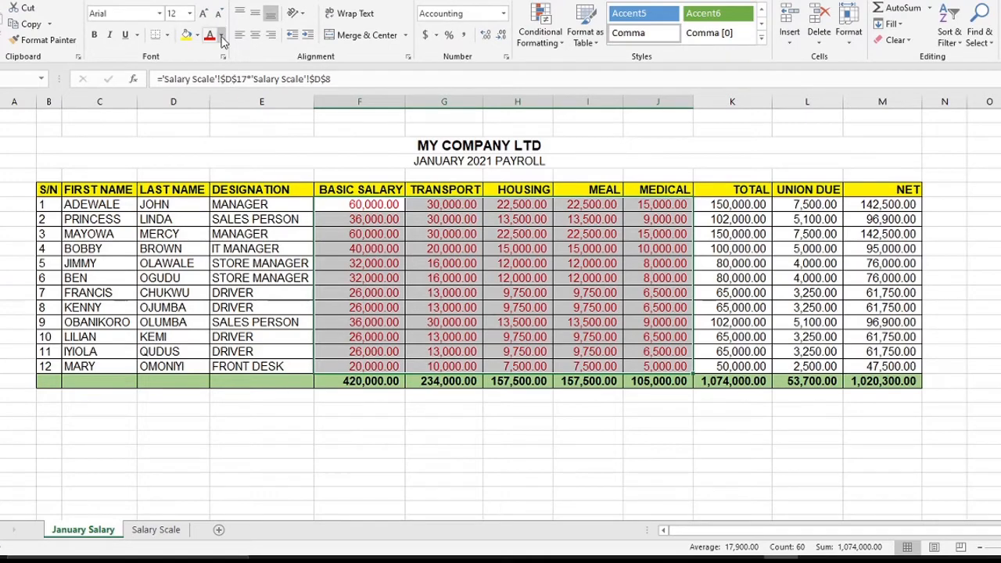
click(222, 36)
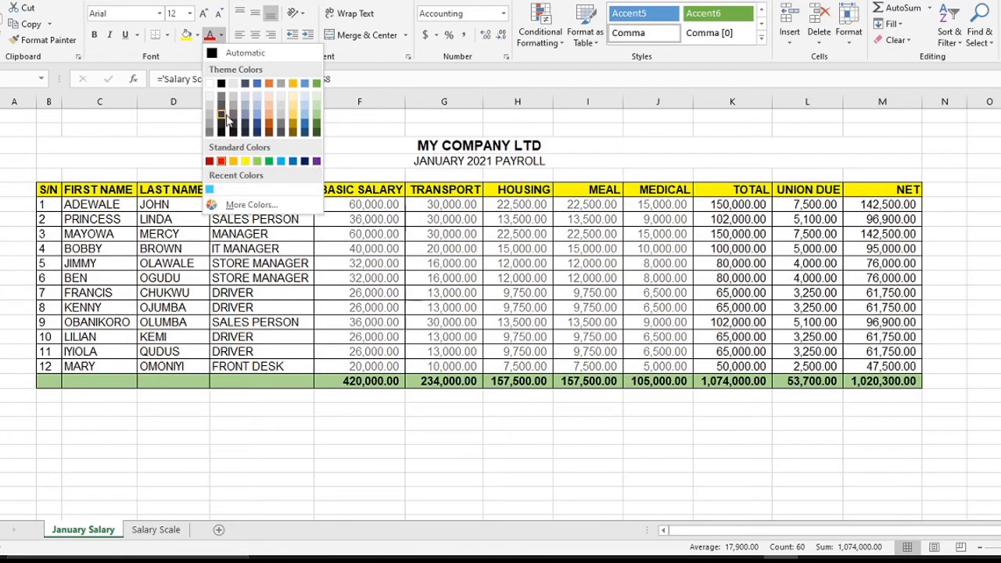
click(291, 162)
click(519, 492)
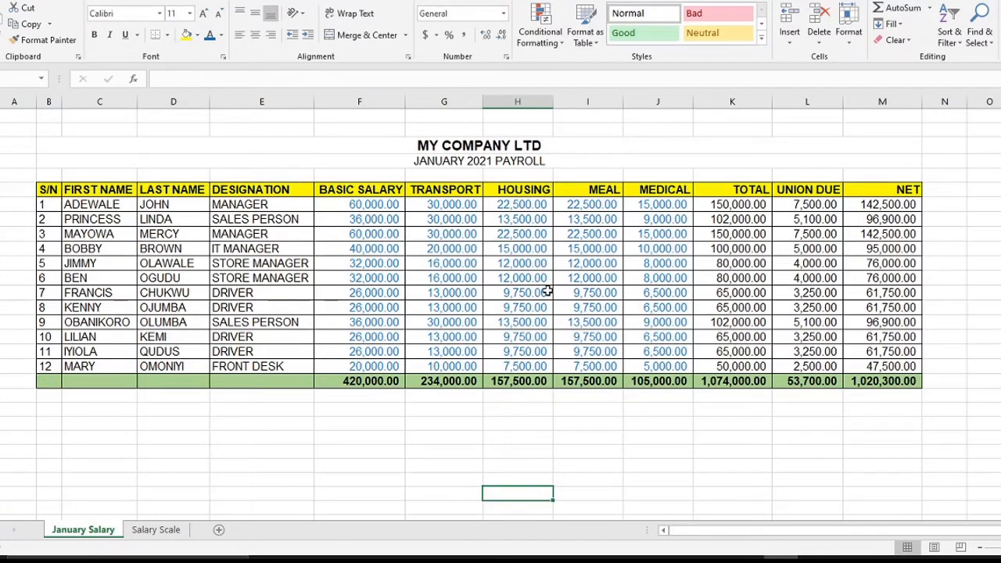
Fill all employees' Basic Salary to Medical amounts with light gold and set their font colour to Automatic.
drag(346, 207, 656, 368)
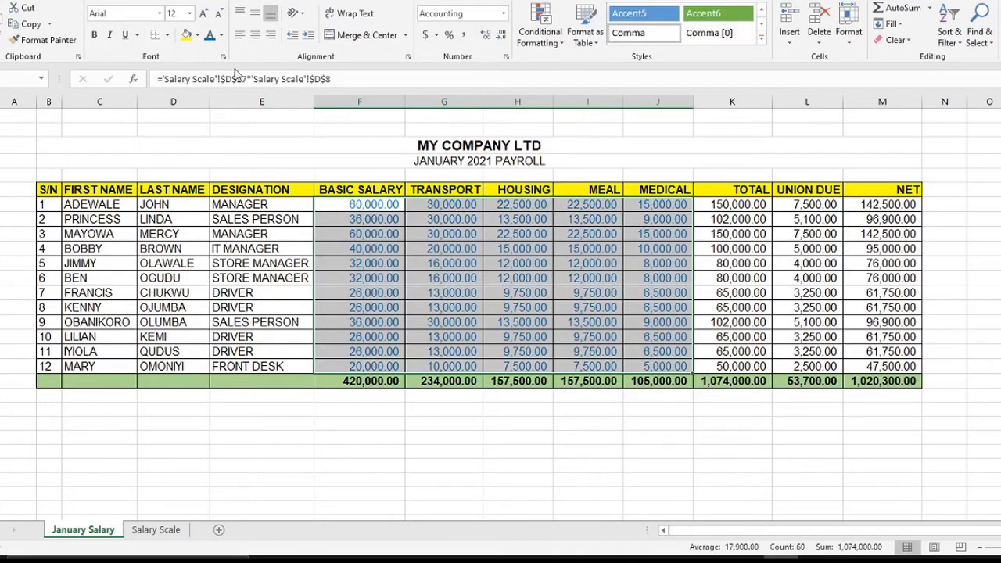
click(198, 36)
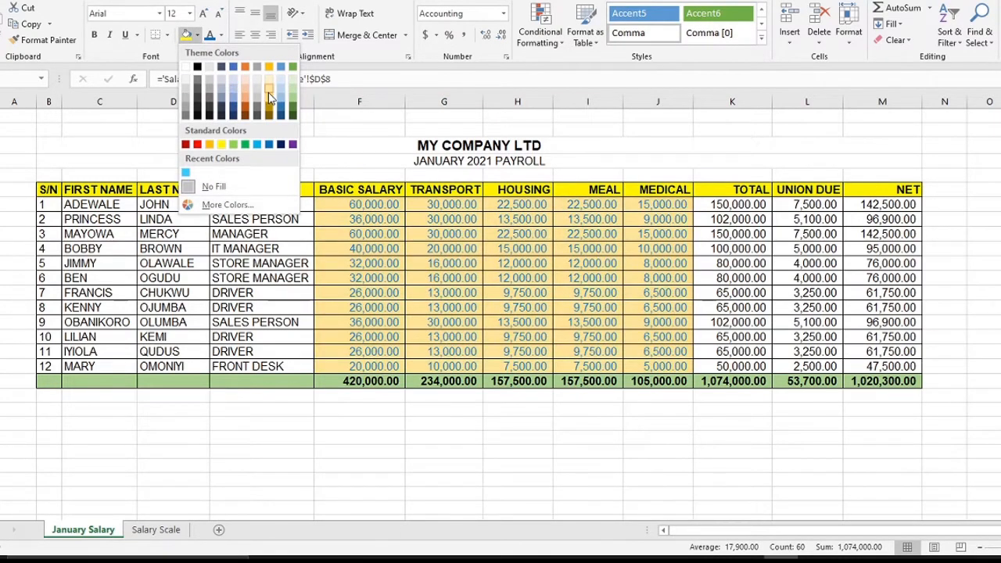
click(268, 92)
click(220, 37)
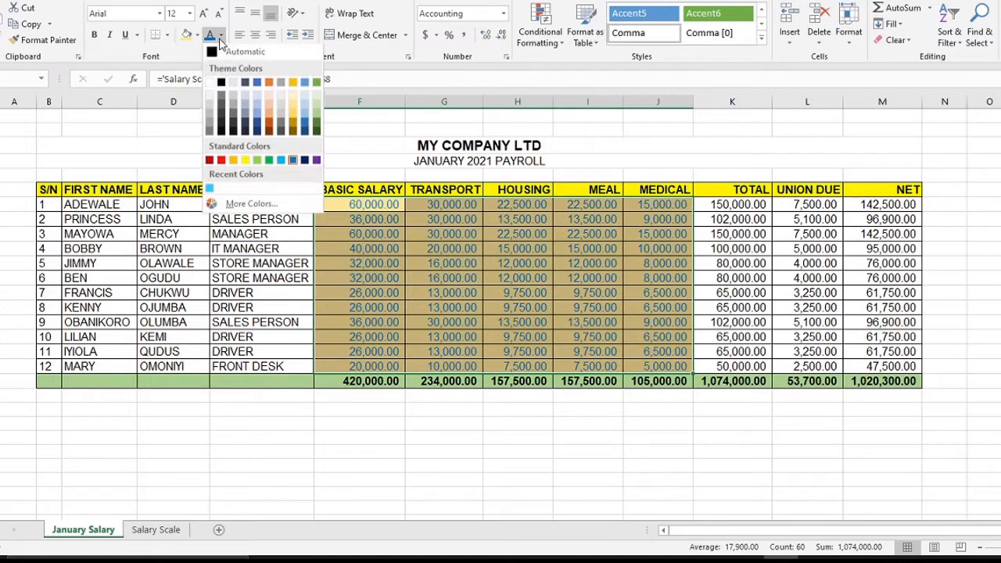
click(229, 57)
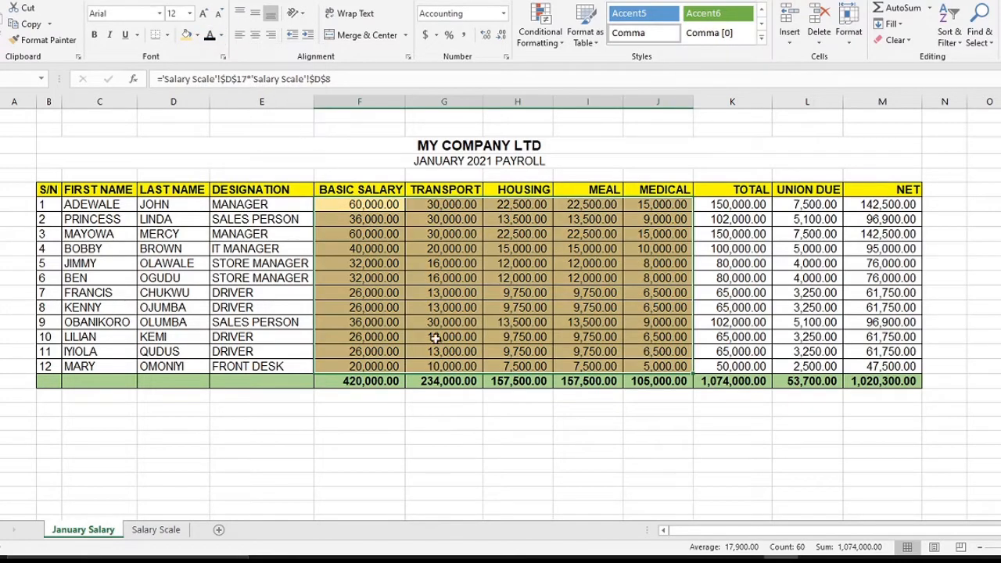
click(428, 438)
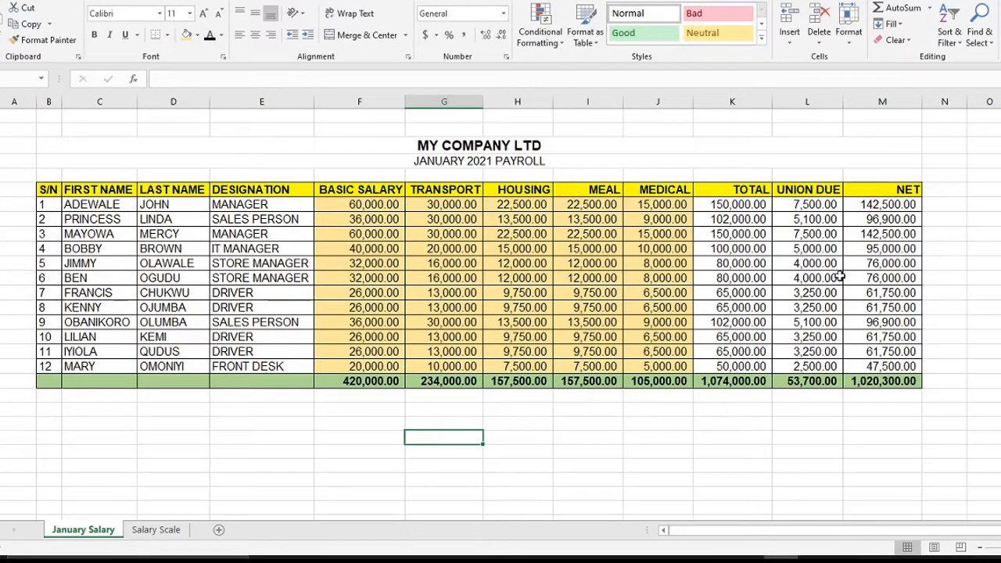
Fill all employees' Union Due amounts with a light blue-gray theme colour.
drag(813, 205, 807, 366)
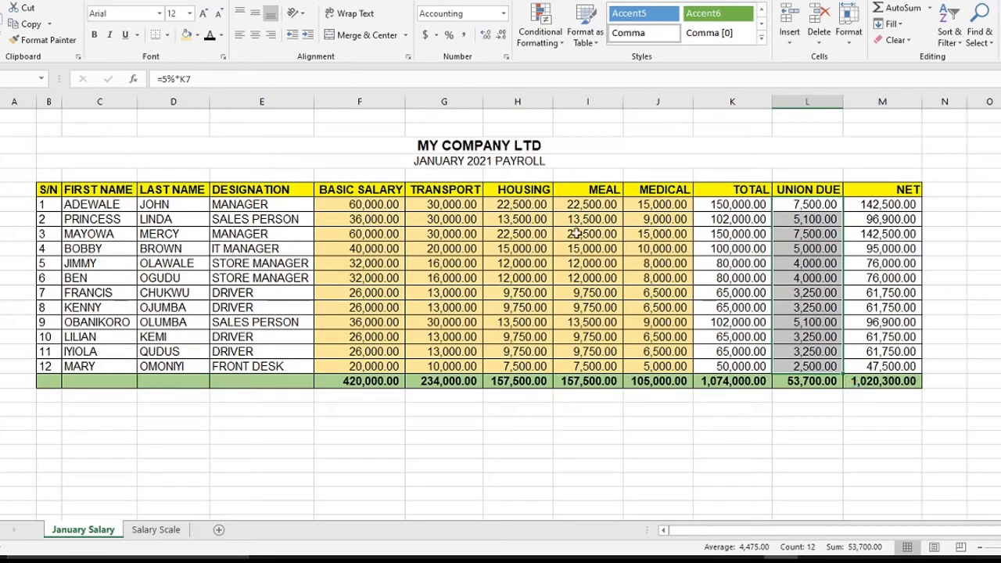
click(197, 35)
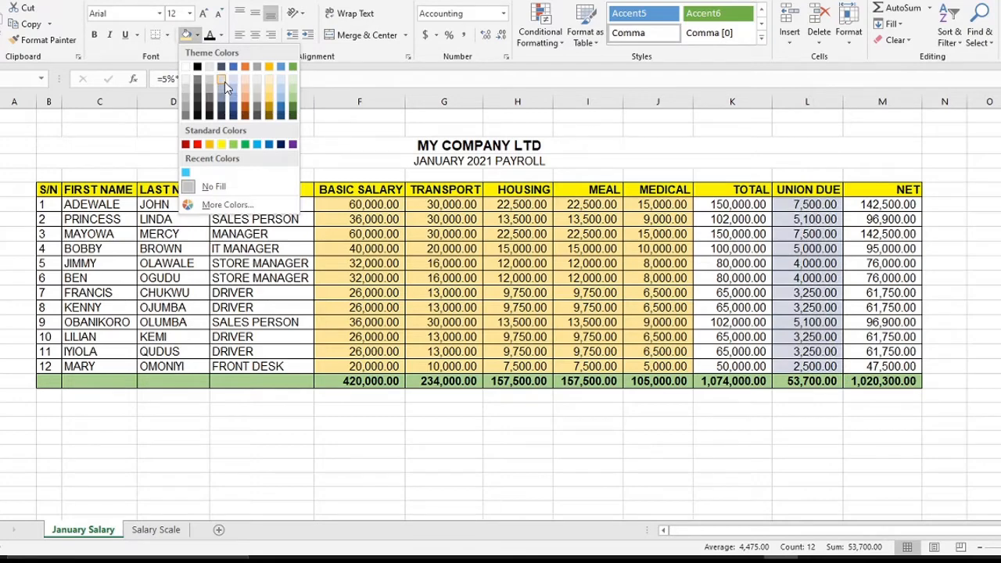
click(224, 81)
click(486, 452)
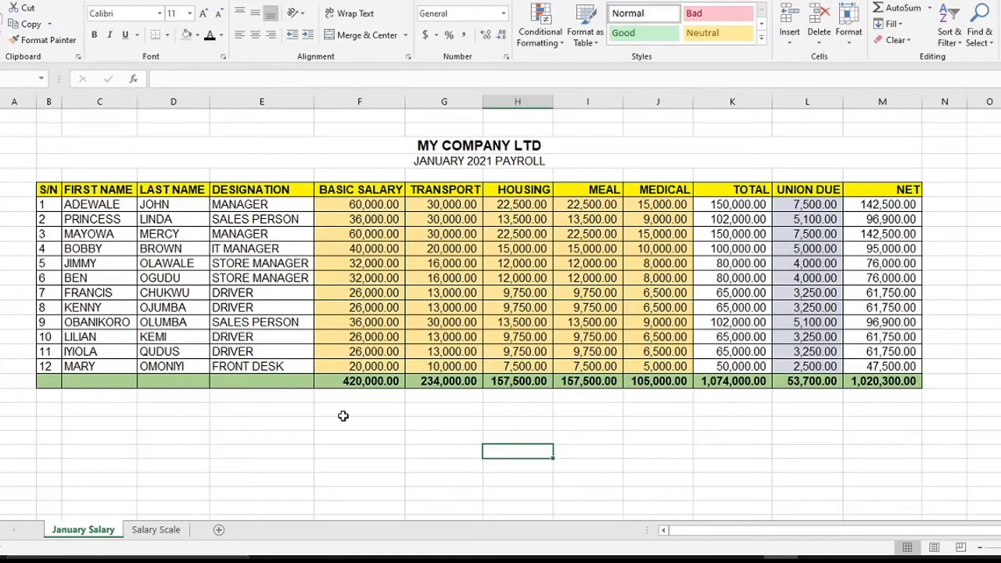
scroll(308, 360, down, 1)
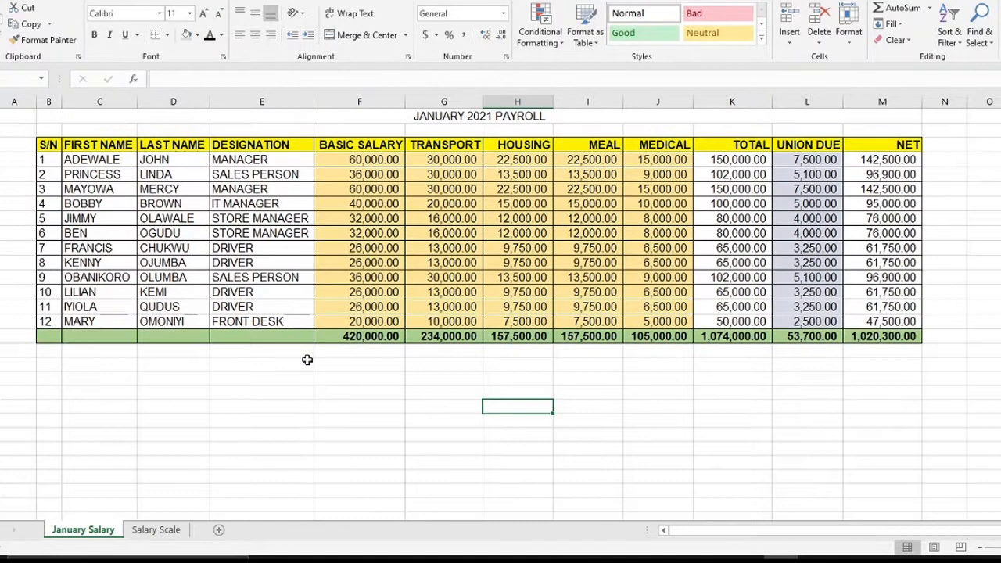
scroll(305, 358, up, 1)
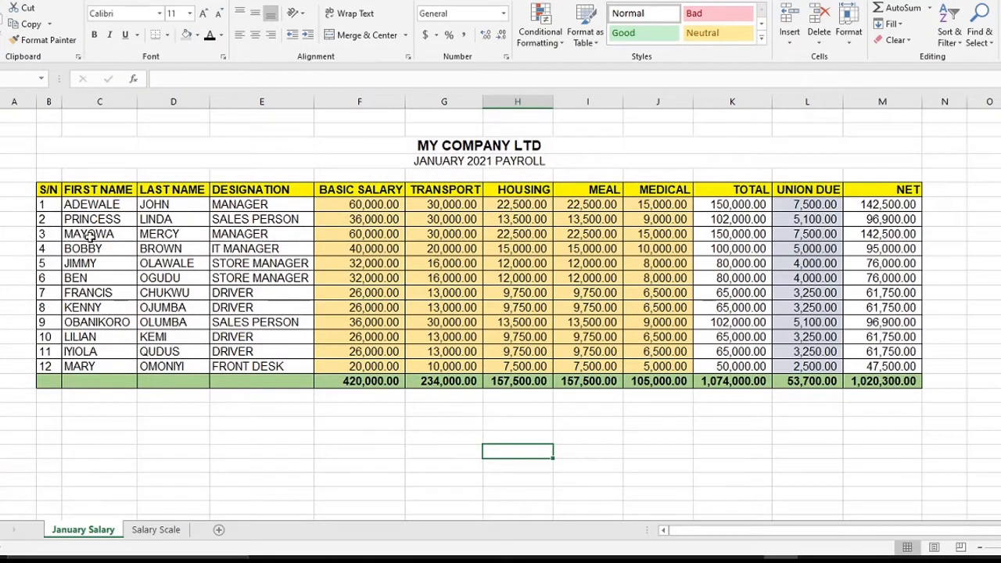
drag(48, 102, 909, 120)
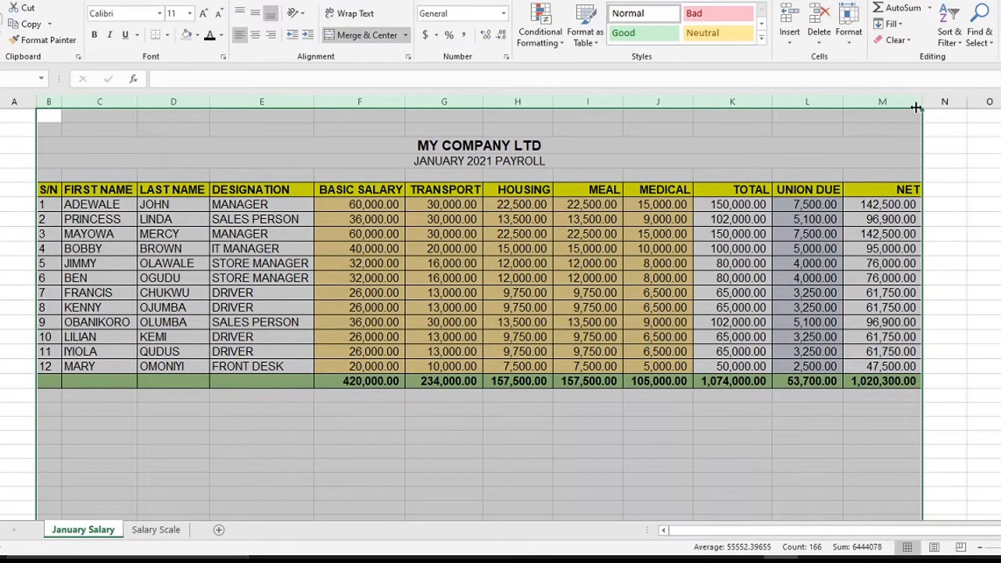
click(989, 310)
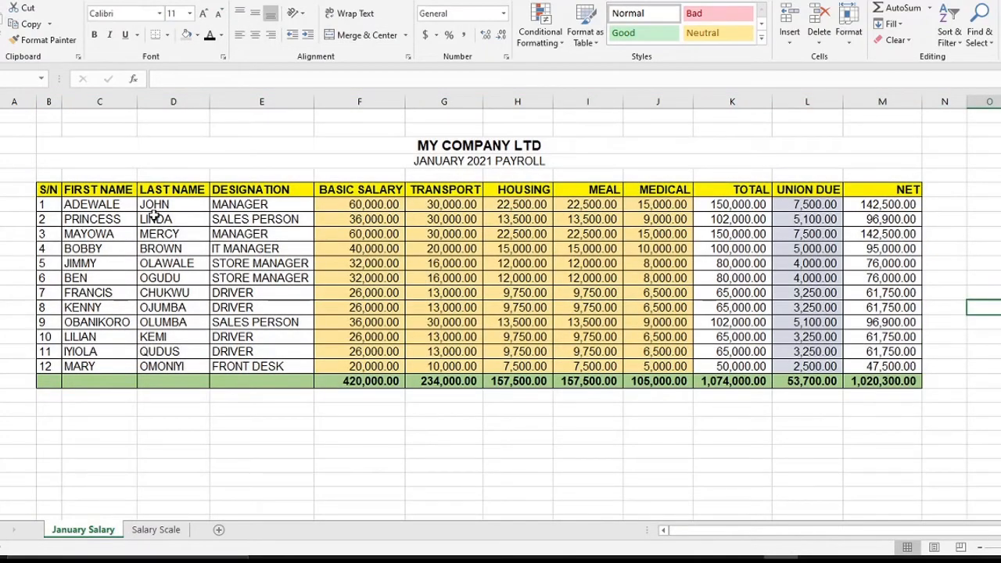
Copy the January 2021 payroll table with its title and totals row, and paste it below, leaving two blank rows between.
drag(45, 144, 538, 380)
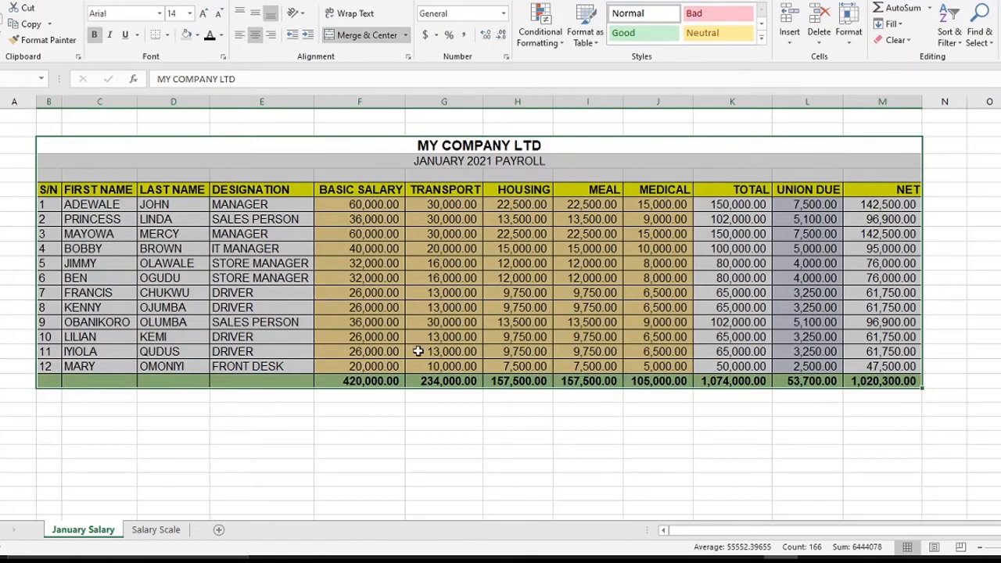
key(ctrl+c)
scroll(290, 347, down, 3)
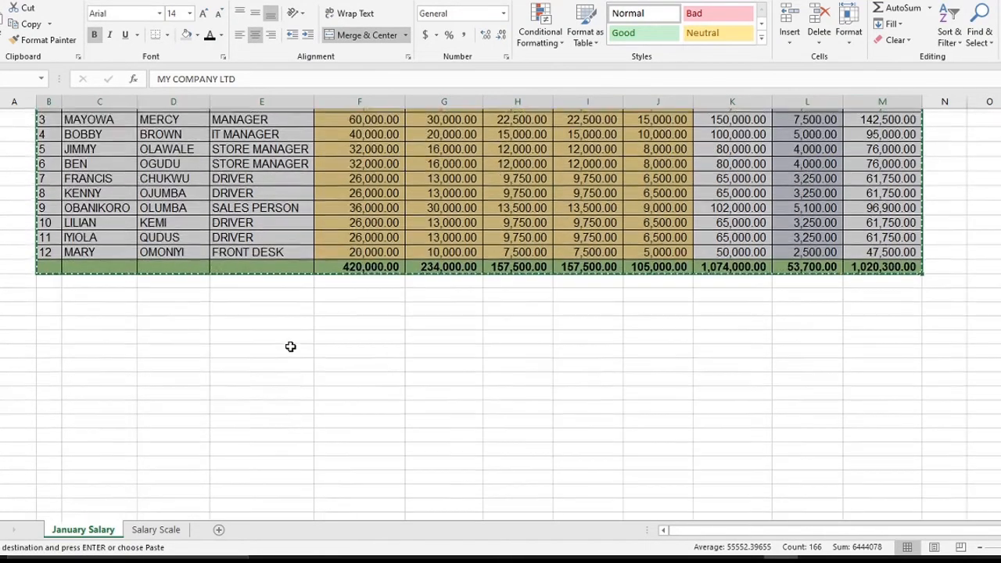
click(43, 291)
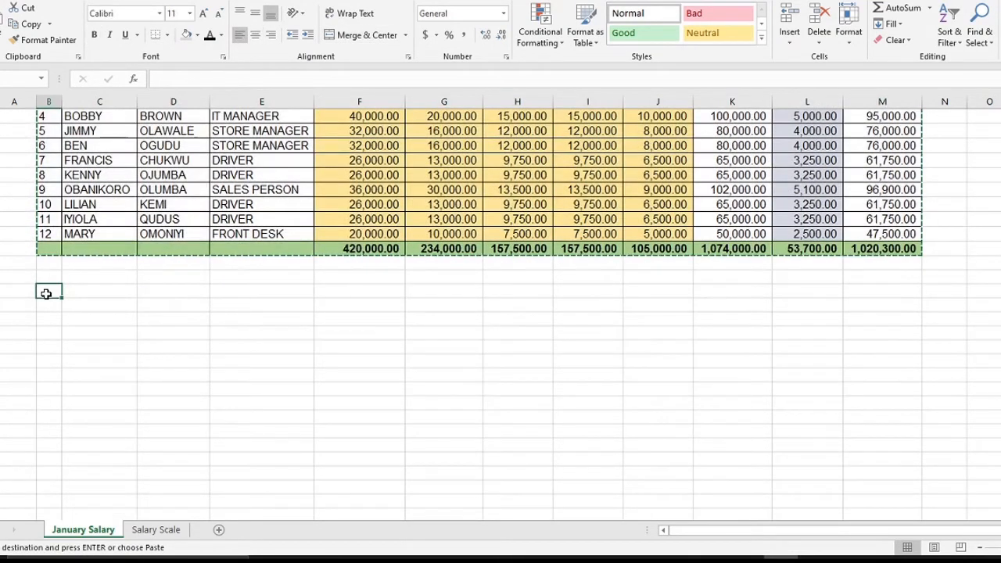
key(Return)
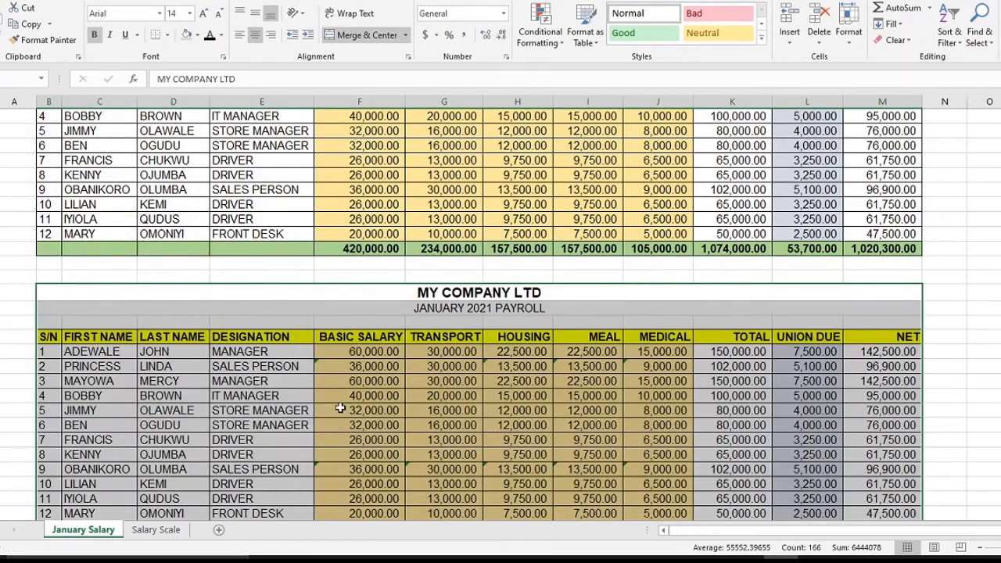
scroll(340, 409, down, 2)
scroll(655, 440, up, 2)
scroll(656, 440, down, 1)
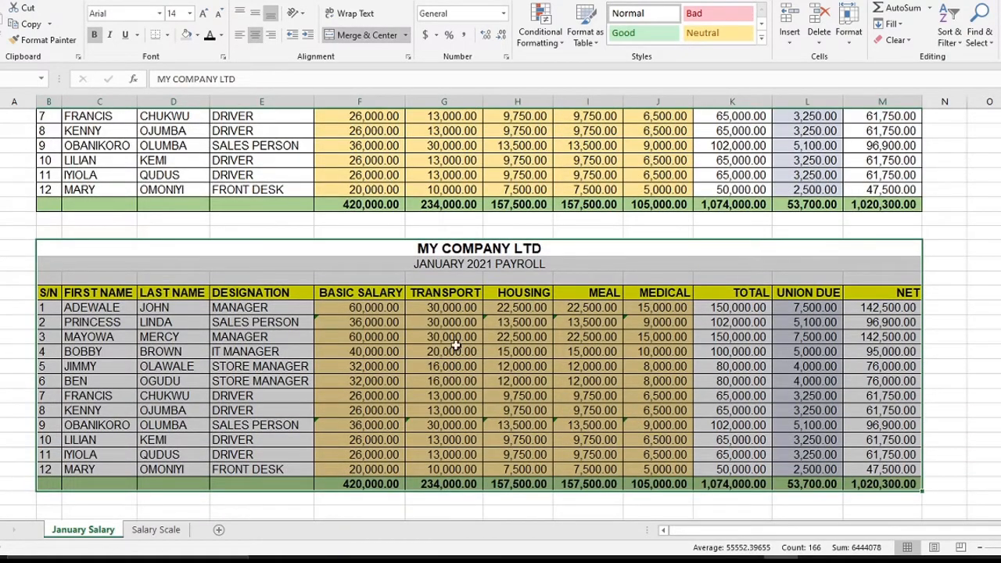
Examine the formulas in the salary component and Total cells of the pasted payroll table.
click(445, 321)
click(561, 349)
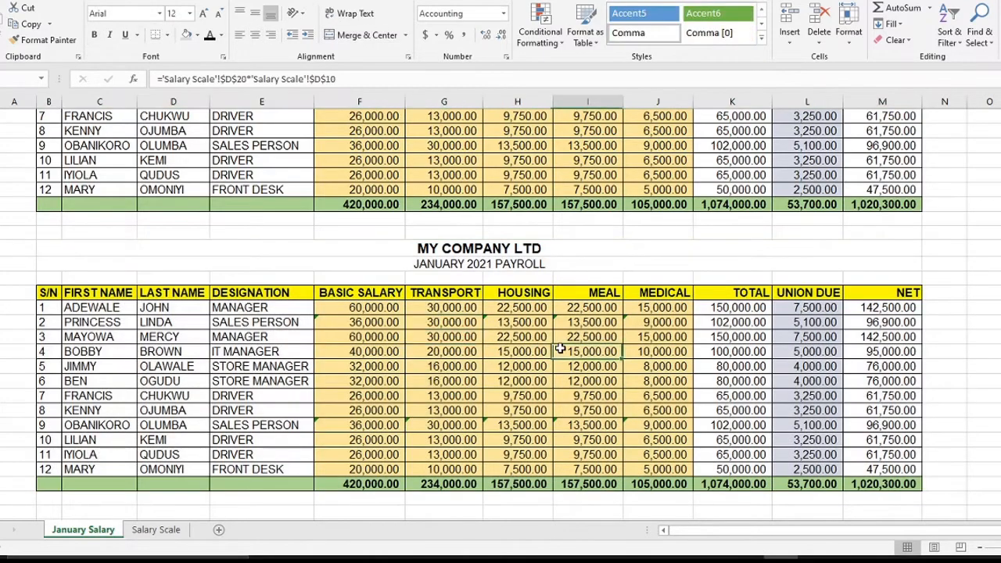
click(427, 390)
click(375, 336)
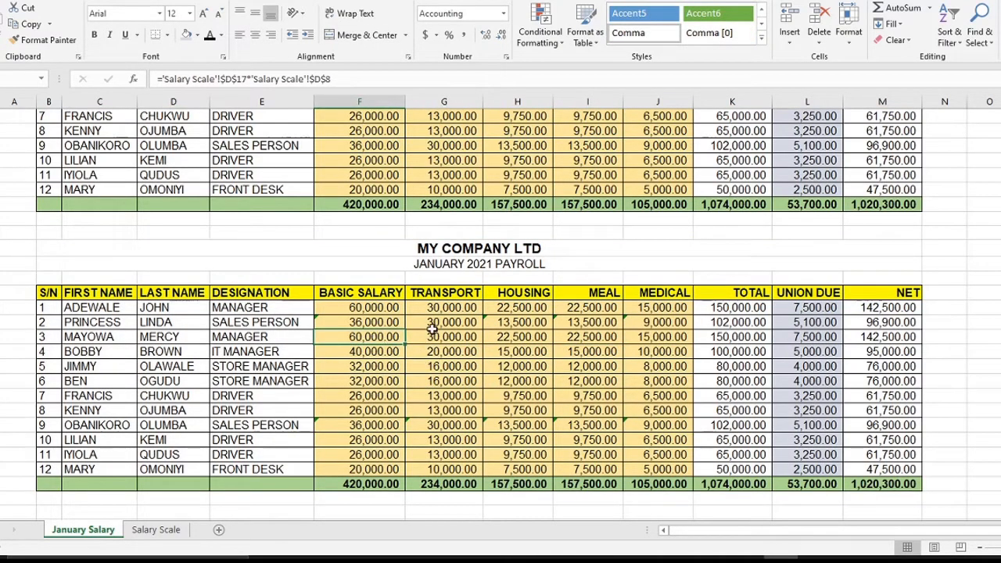
click(377, 353)
click(381, 320)
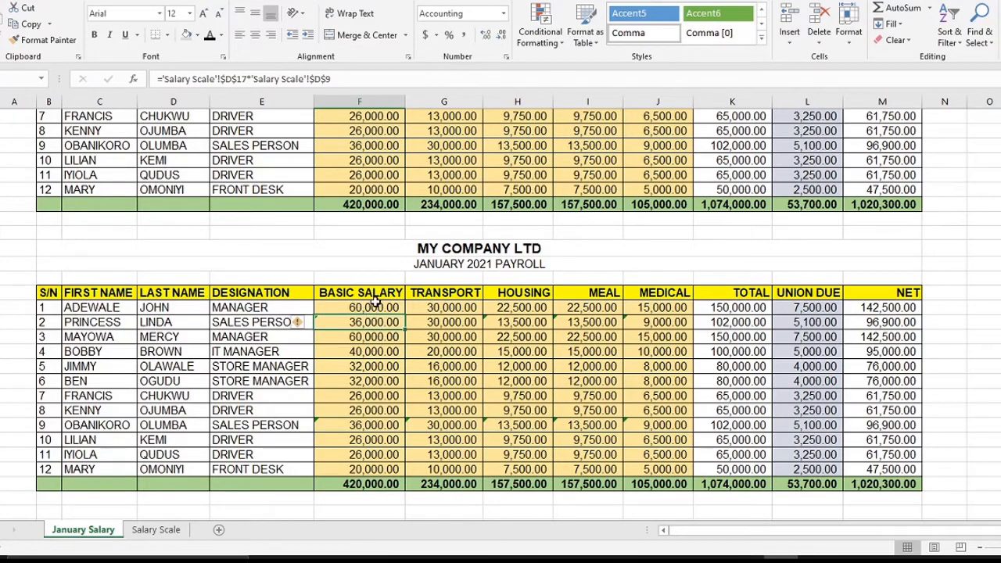
click(375, 305)
click(551, 366)
click(625, 366)
click(703, 351)
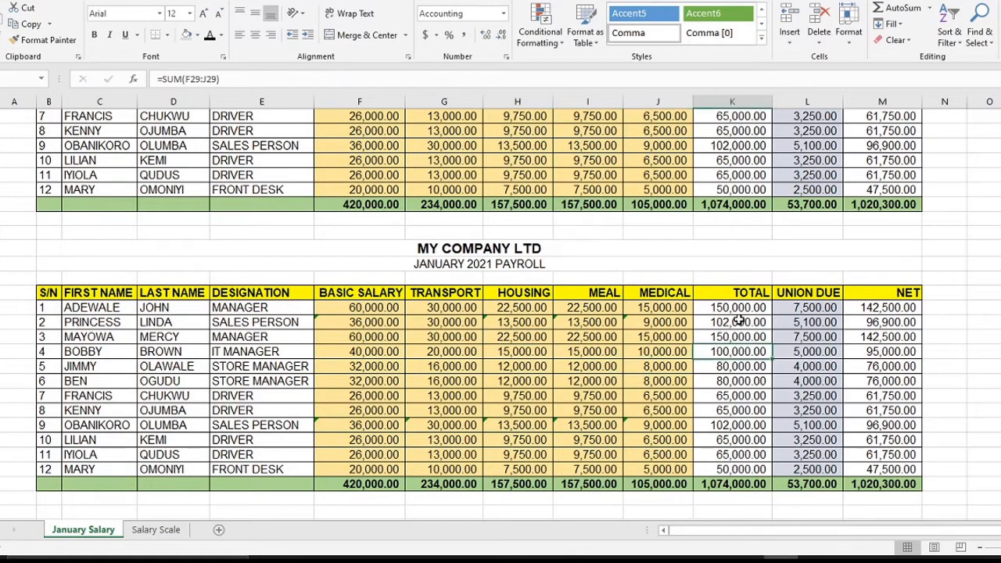
click(738, 321)
click(729, 394)
click(710, 427)
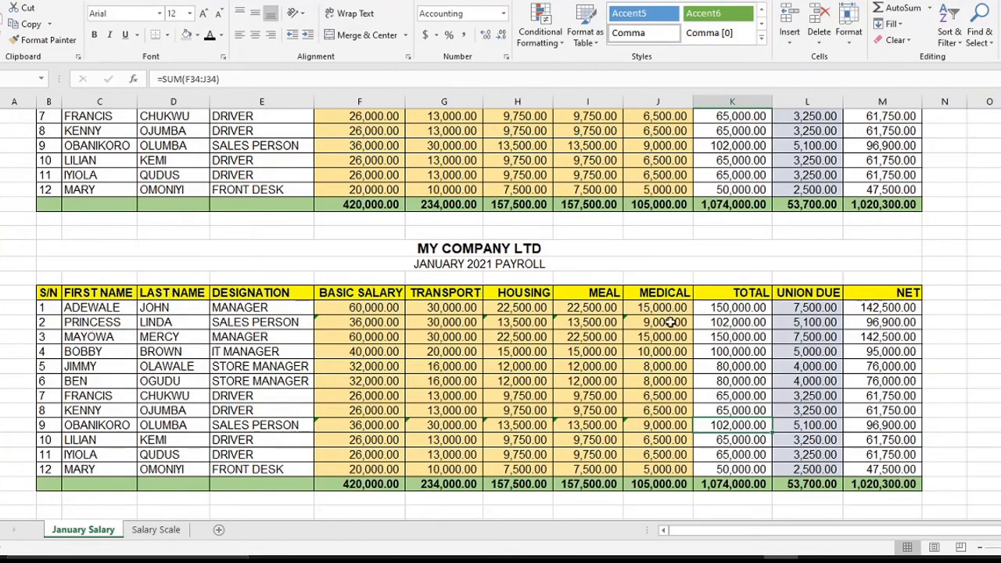
click(369, 309)
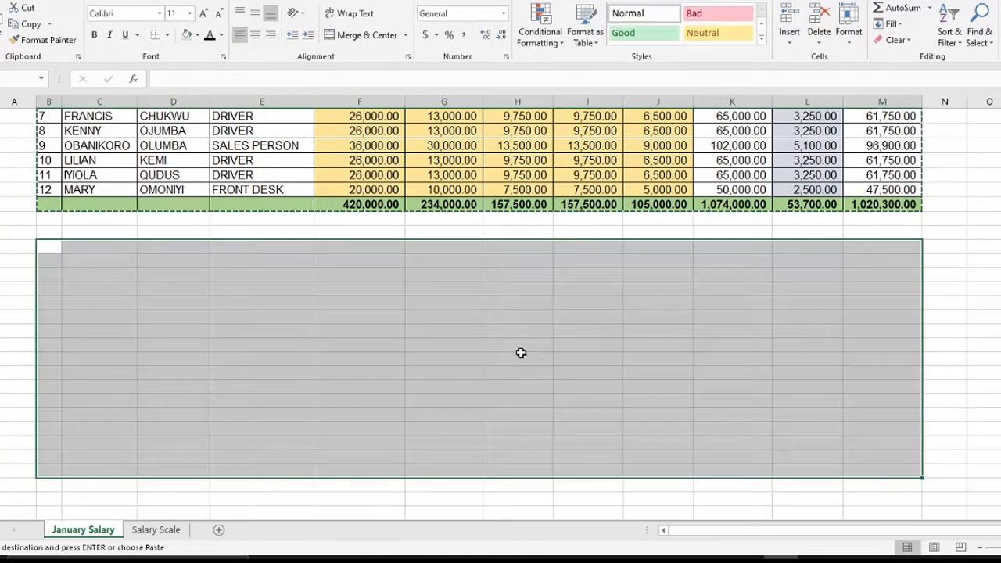
Undo the pasting of the payroll table copy and clear the range selection.
key(ctrl+z)
click(554, 333)
scroll(552, 323, up, 4)
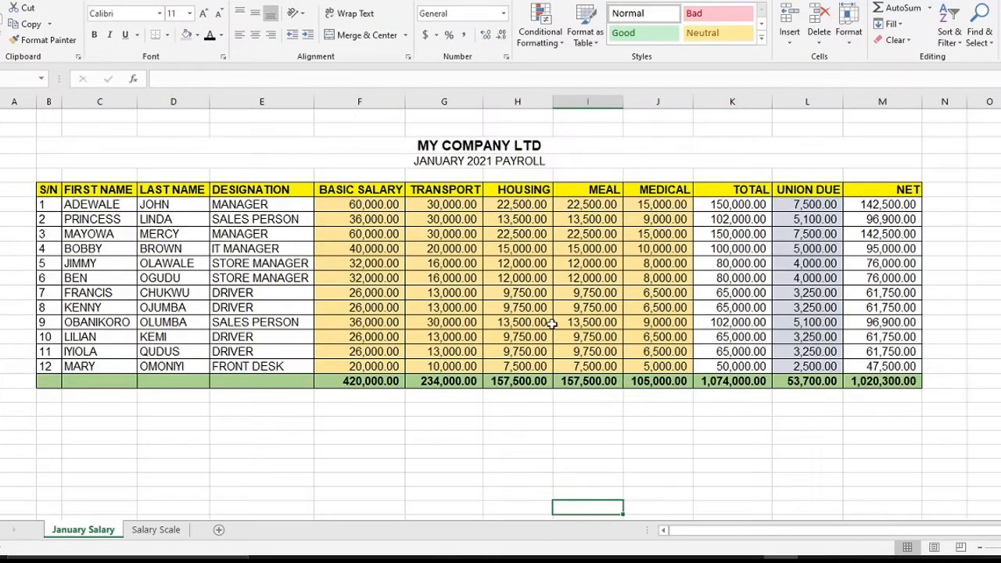
Copy the January 2021 payroll table together with its company title, payroll heading and totals row.
key(ctrl+a)
right_click(110, 213)
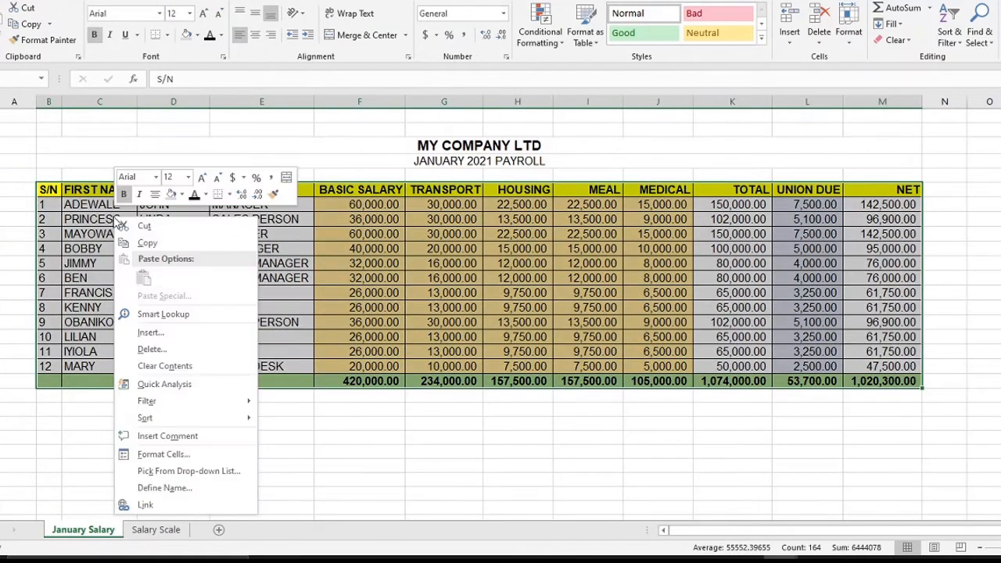
click(146, 242)
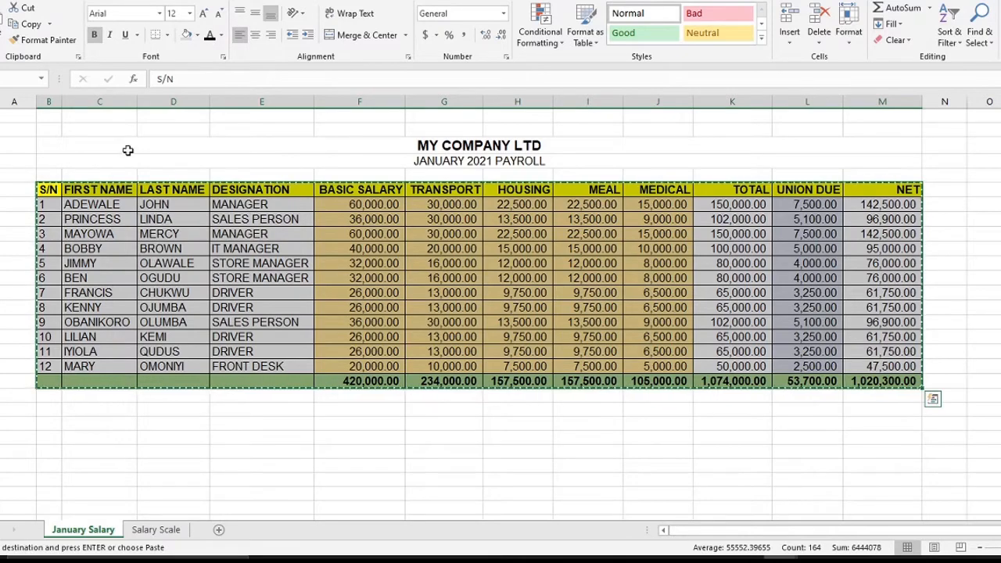
drag(128, 149, 193, 380)
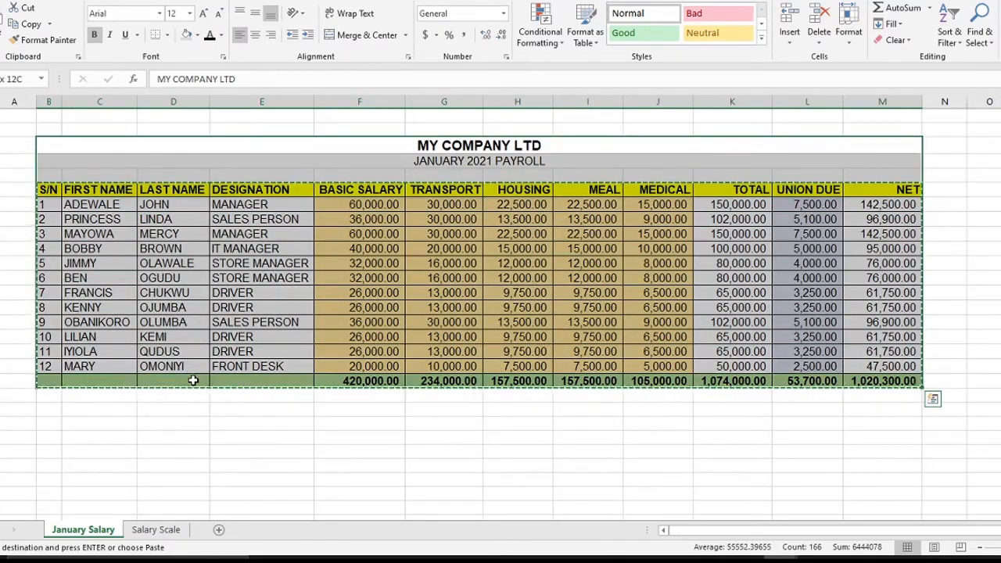
right_click(192, 301)
click(234, 28)
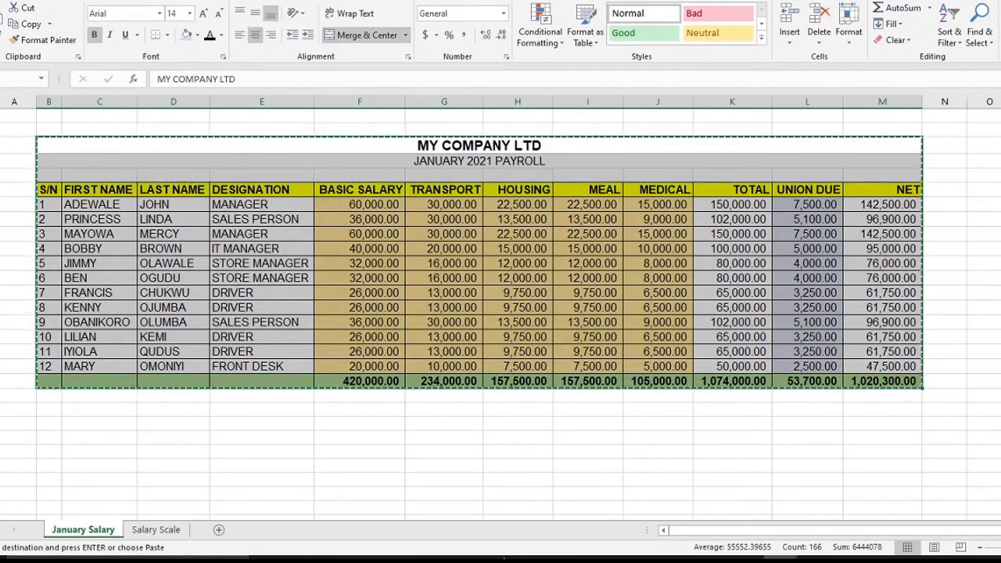
Switch to the Book1 workbook and paste the copied payroll as values only, starting in column C below the existing table.
mouse_move(747, 556)
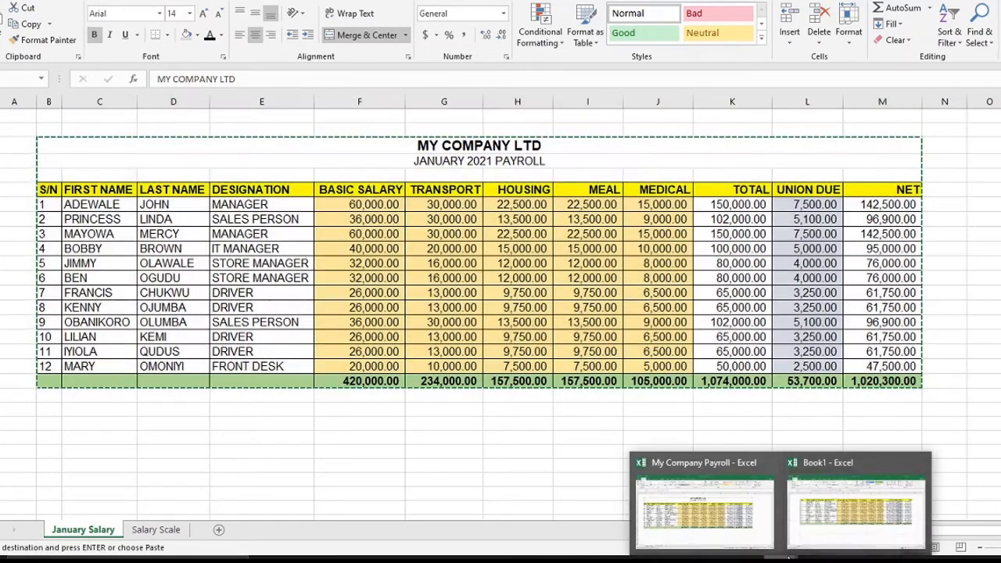
mouse_move(825, 512)
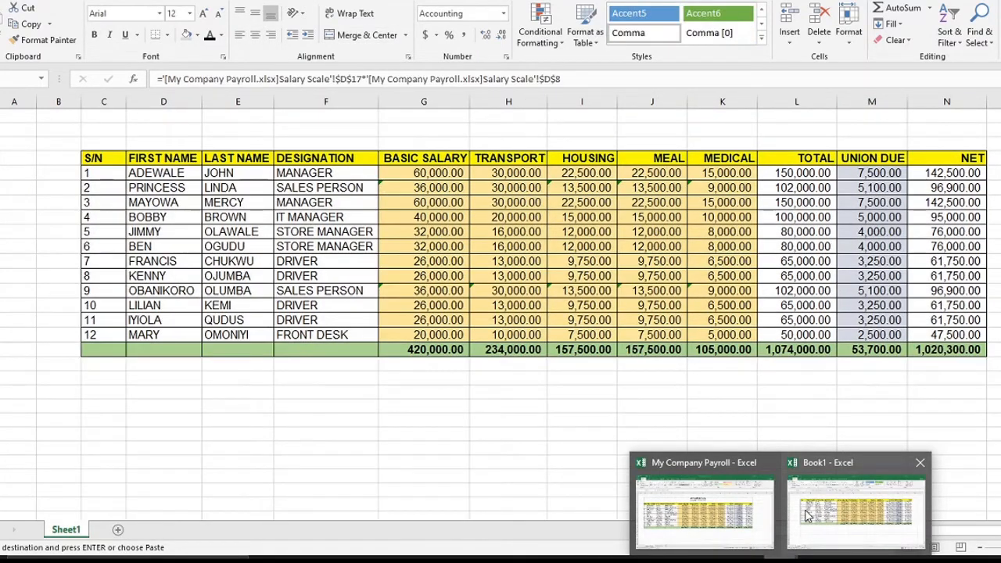
click(703, 509)
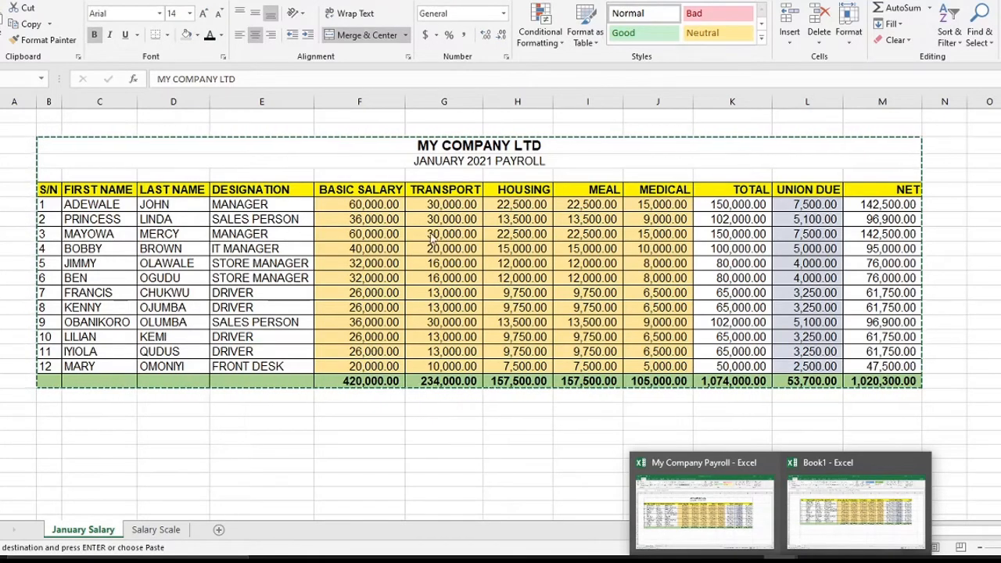
click(839, 504)
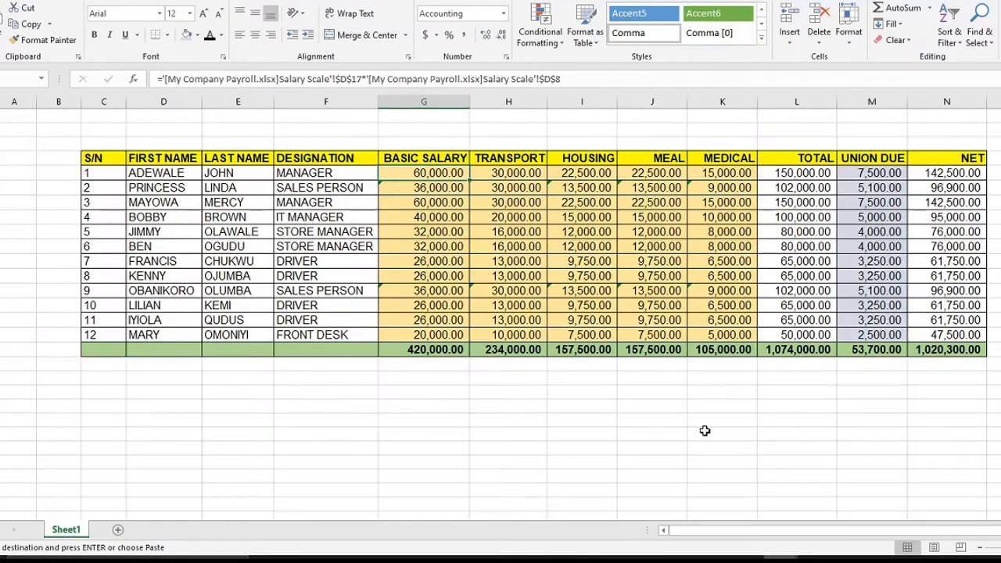
click(110, 418)
right_click(111, 420)
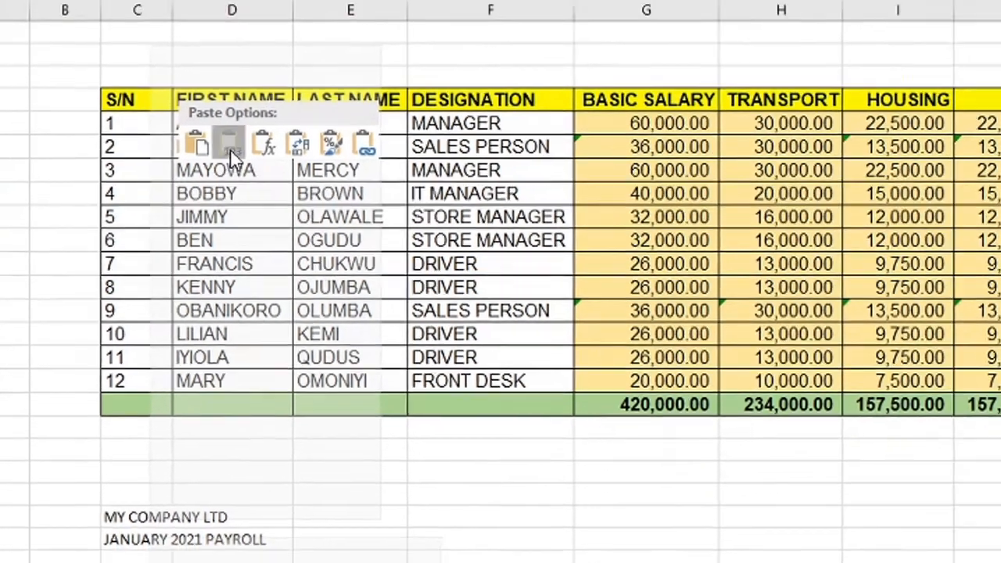
click(248, 137)
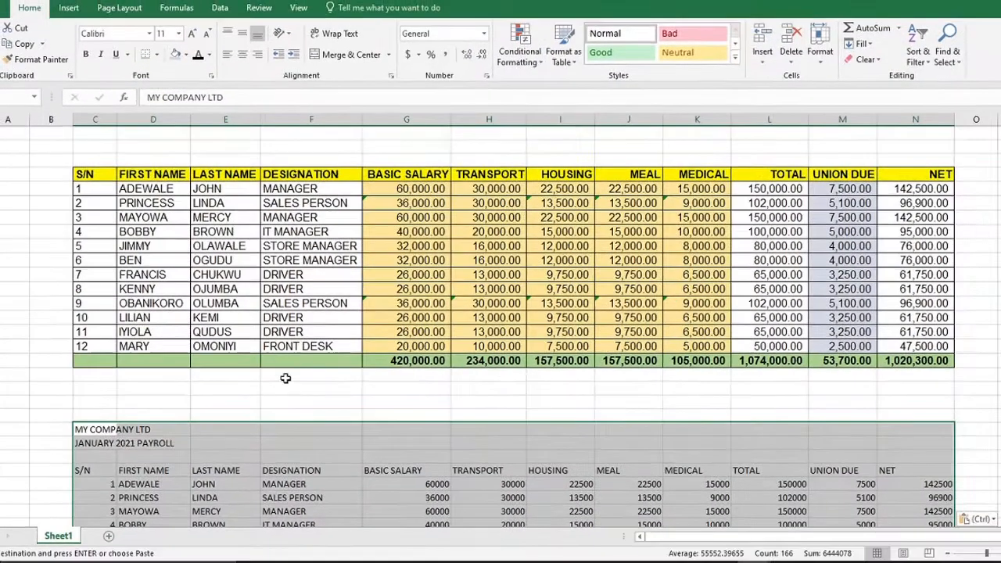
Delete the sheet rows holding the formula-linked payroll table above the values-only copy.
drag(0, 160, 0, 388)
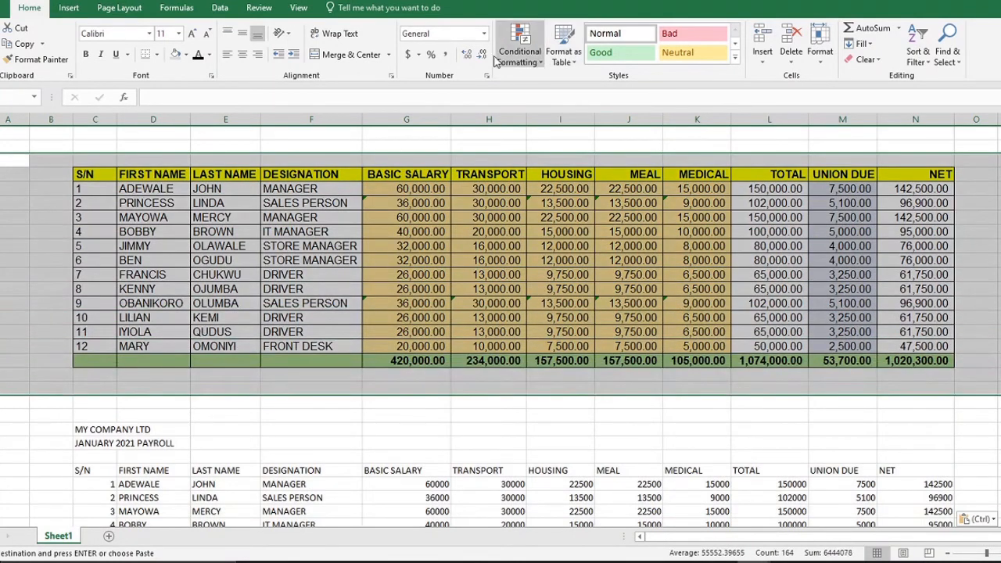
click(791, 46)
click(467, 459)
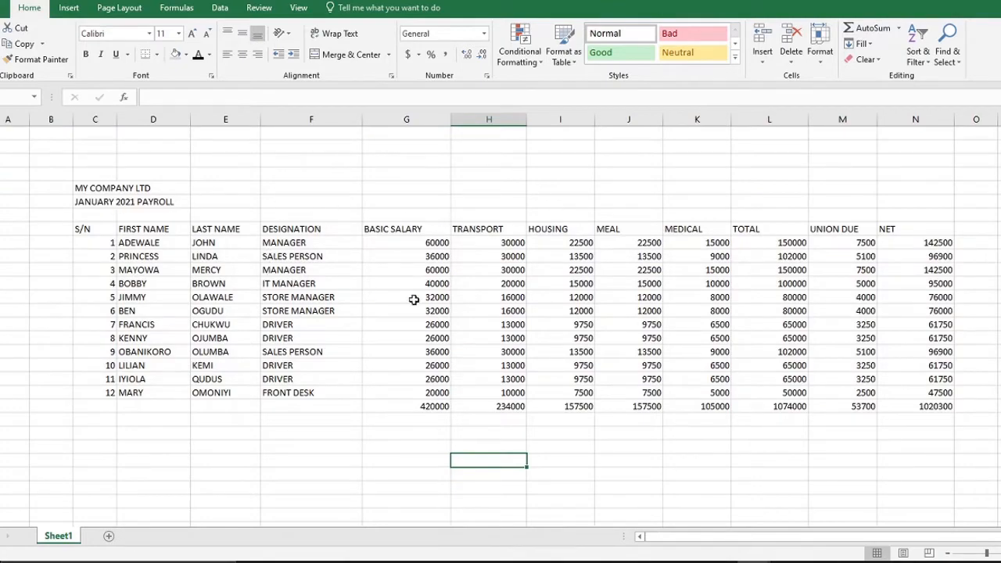
Examine the content of the first employees' Basic Salary cells in the values-only payroll.
click(444, 265)
click(426, 243)
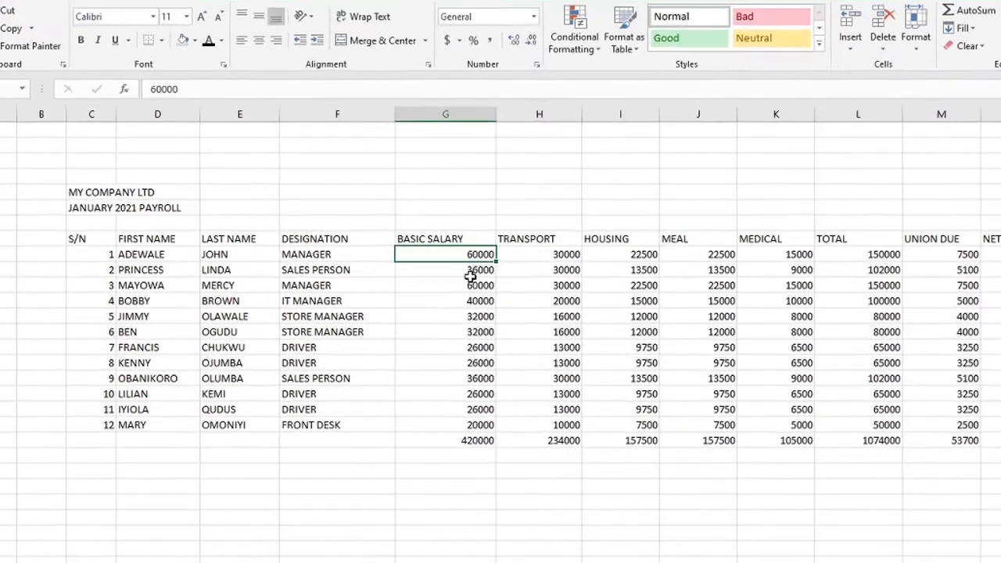
click(426, 256)
click(415, 245)
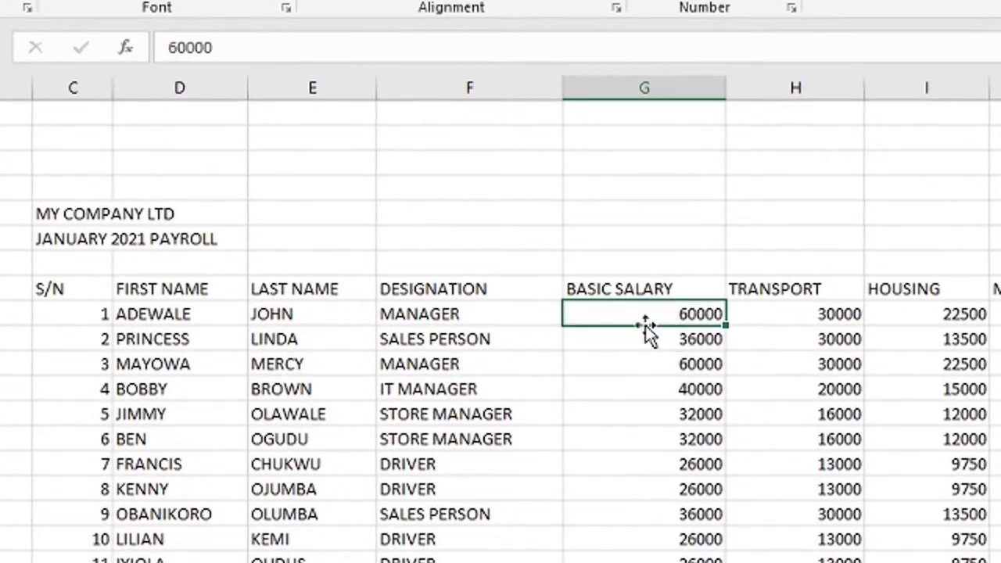
click(175, 47)
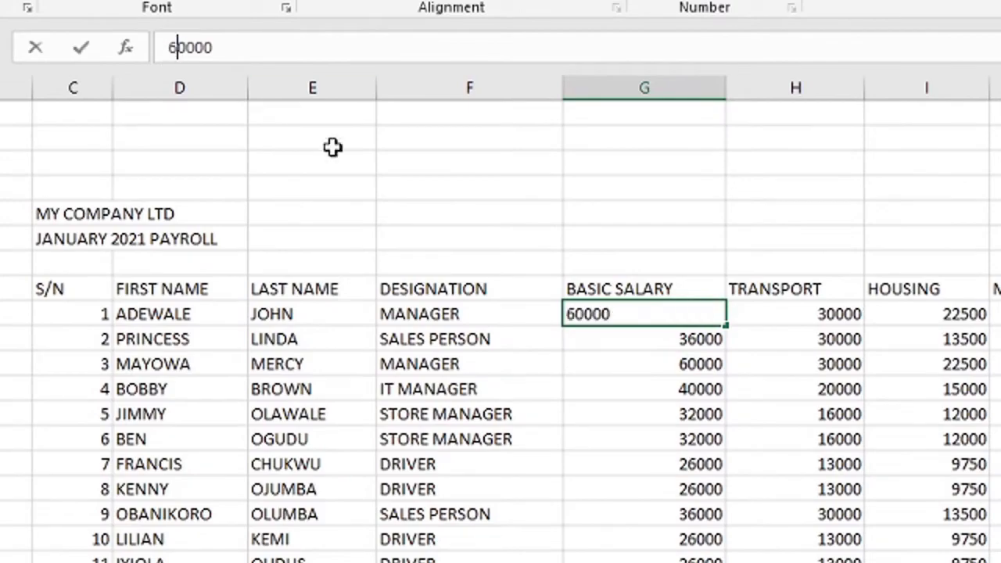
key(Escape)
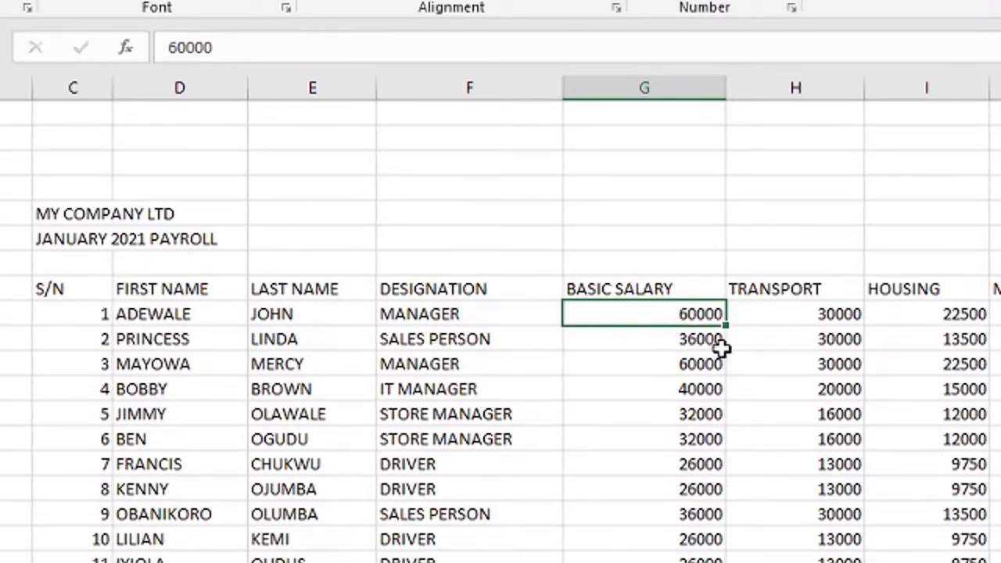
Show My Company Payroll beside Book1 and compare the Basic Salary cell contents in the two workbooks.
click(681, 339)
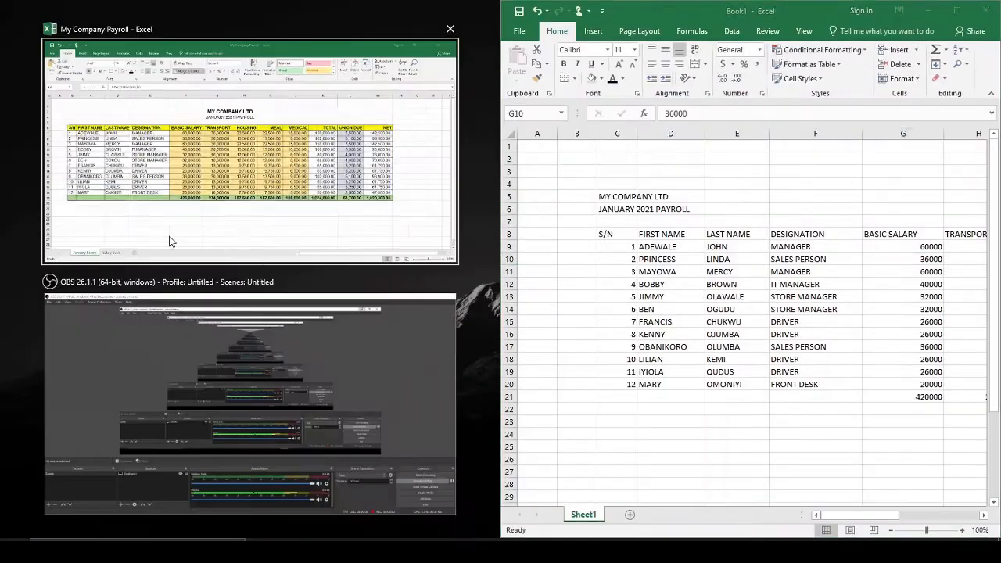
click(169, 241)
click(345, 227)
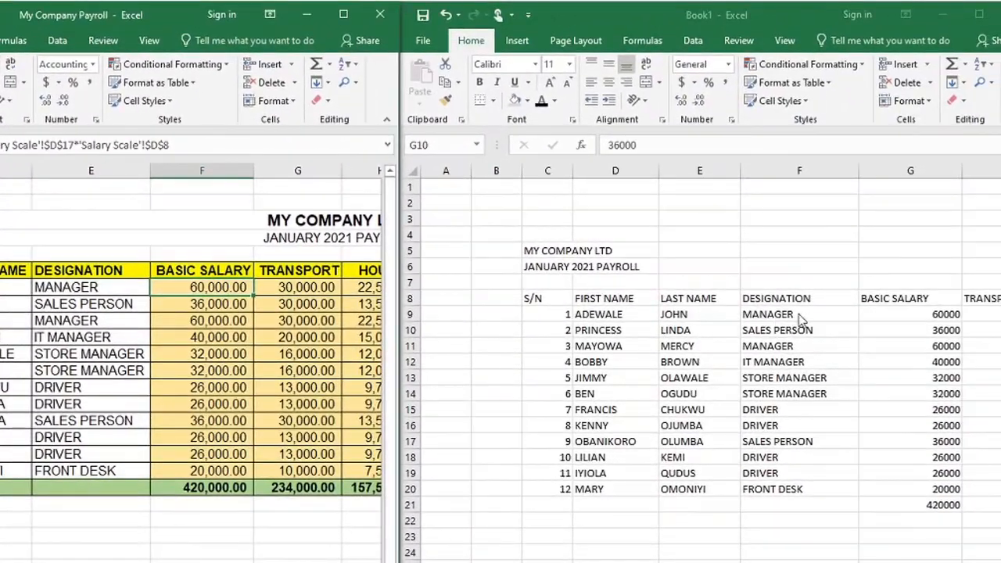
click(938, 332)
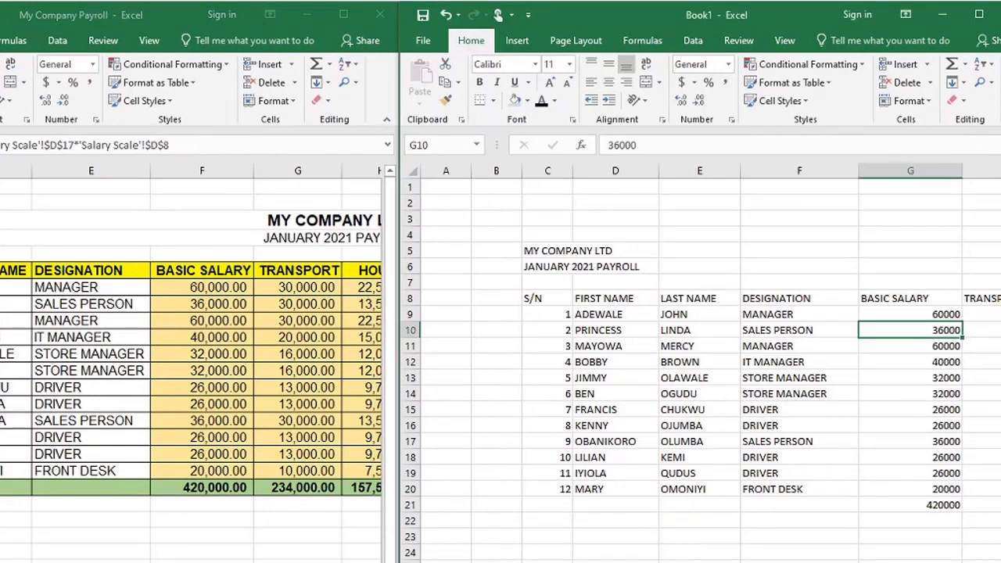
scroll(662, 362, right, 4)
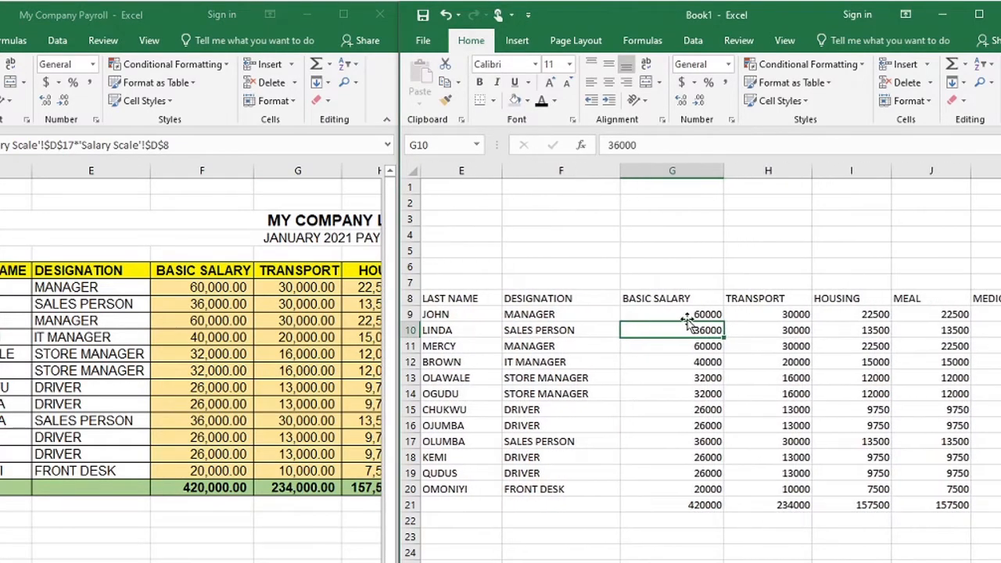
click(708, 314)
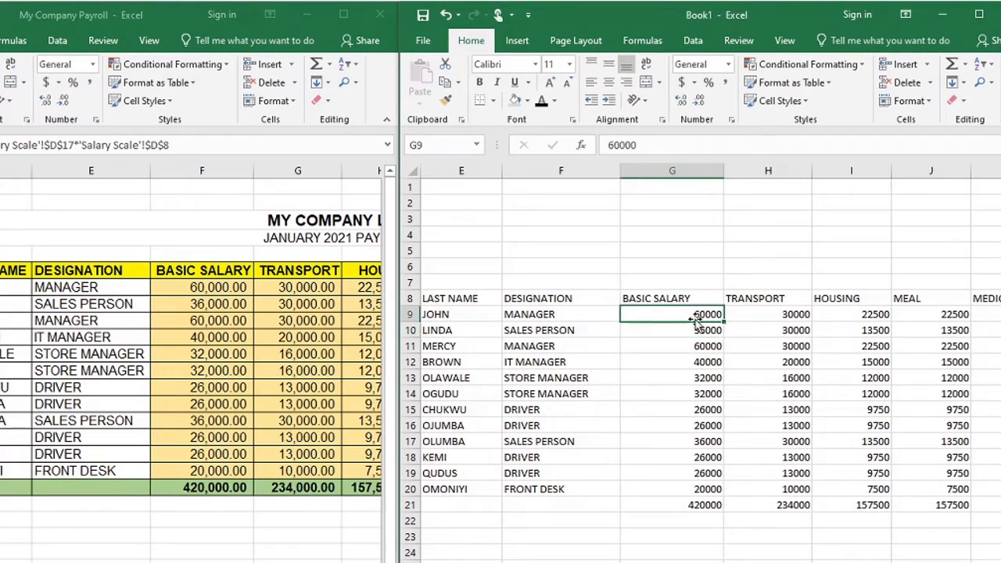
click(619, 145)
click(695, 376)
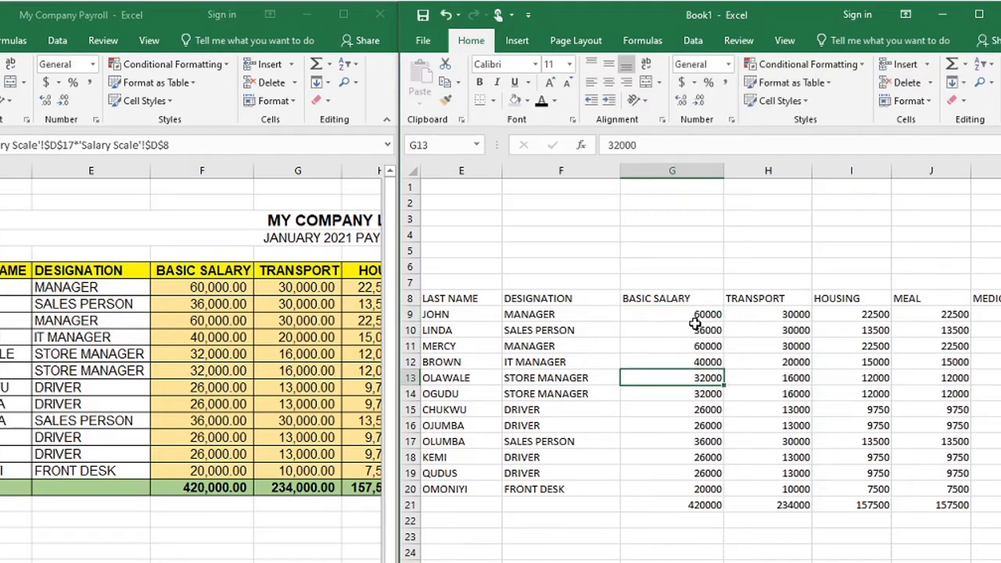
click(628, 312)
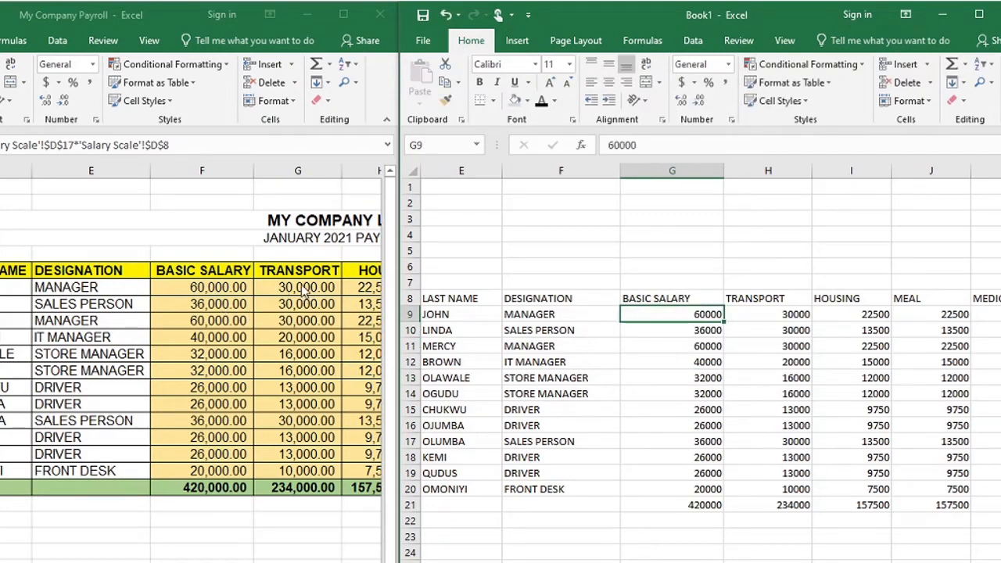
Check cells across the Basic Salary, Transport, Housing and Meal columns of Book1 for formulas or plain values.
click(869, 317)
click(945, 329)
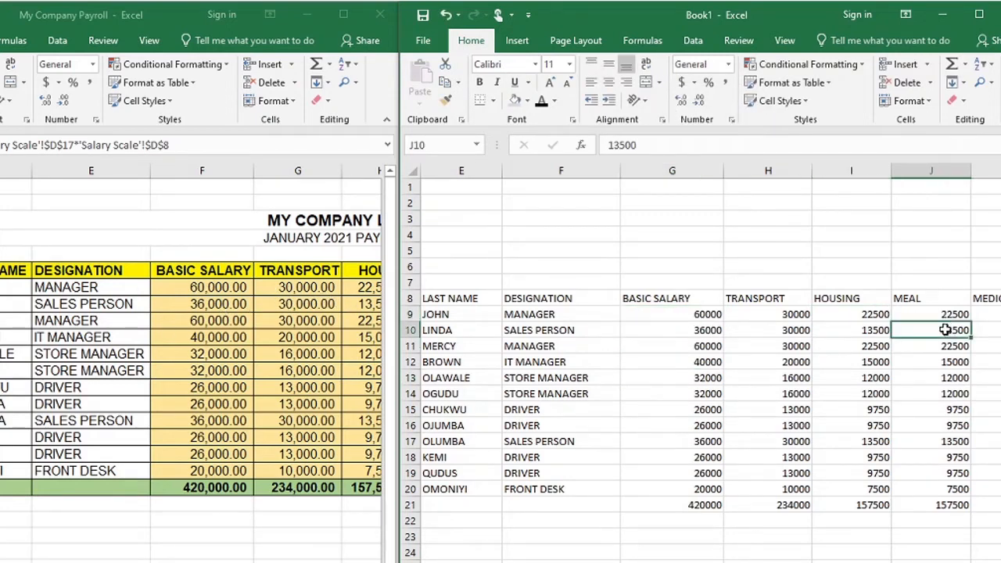
click(944, 361)
click(929, 422)
click(817, 444)
click(668, 440)
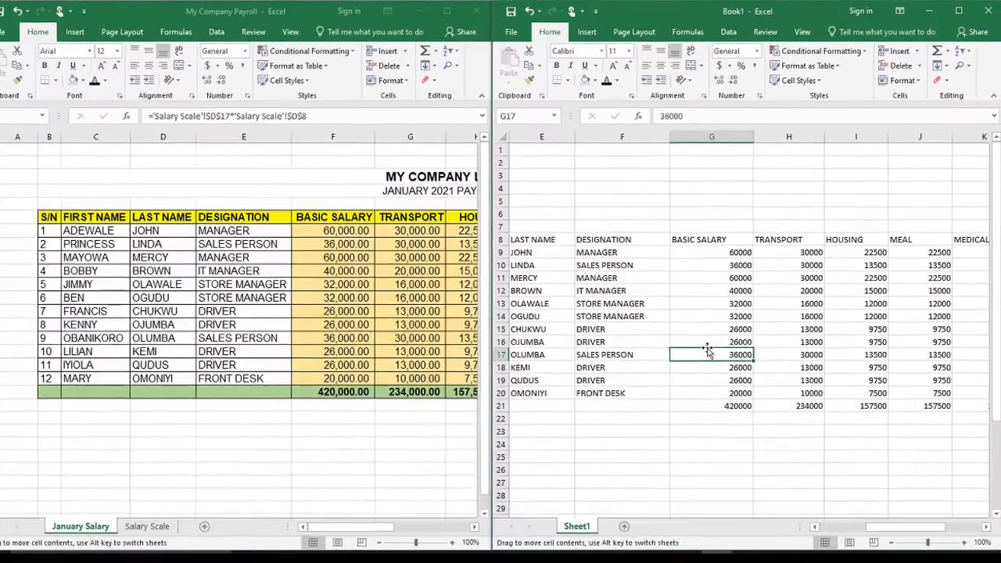
click(733, 316)
click(732, 290)
click(731, 264)
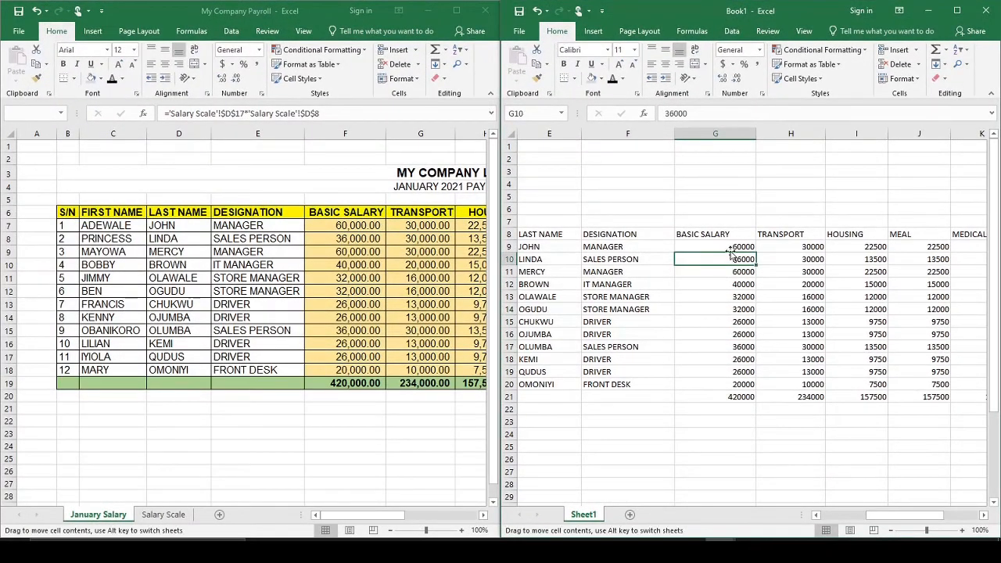
click(739, 252)
click(743, 284)
click(745, 346)
drag(801, 335, 860, 335)
click(900, 285)
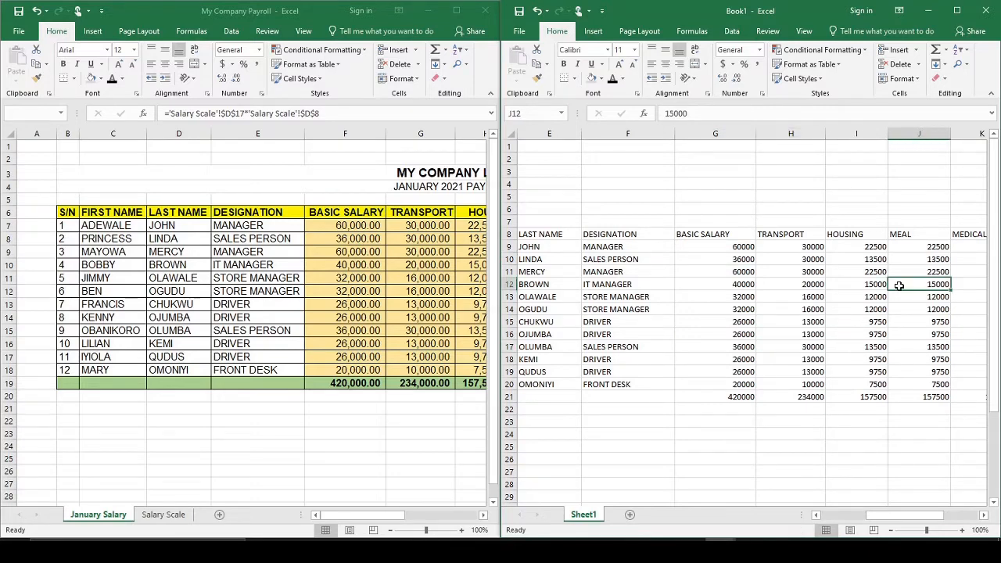
Maximize Book1 and apply all borders to the payroll table from the S/N header through the totals row, C8:N21.
click(958, 12)
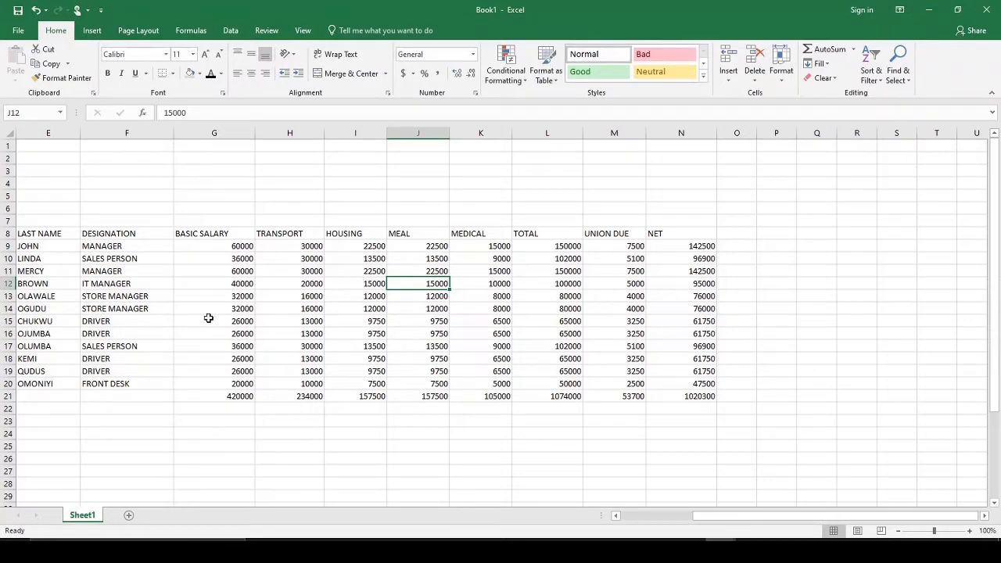
drag(710, 516, 689, 516)
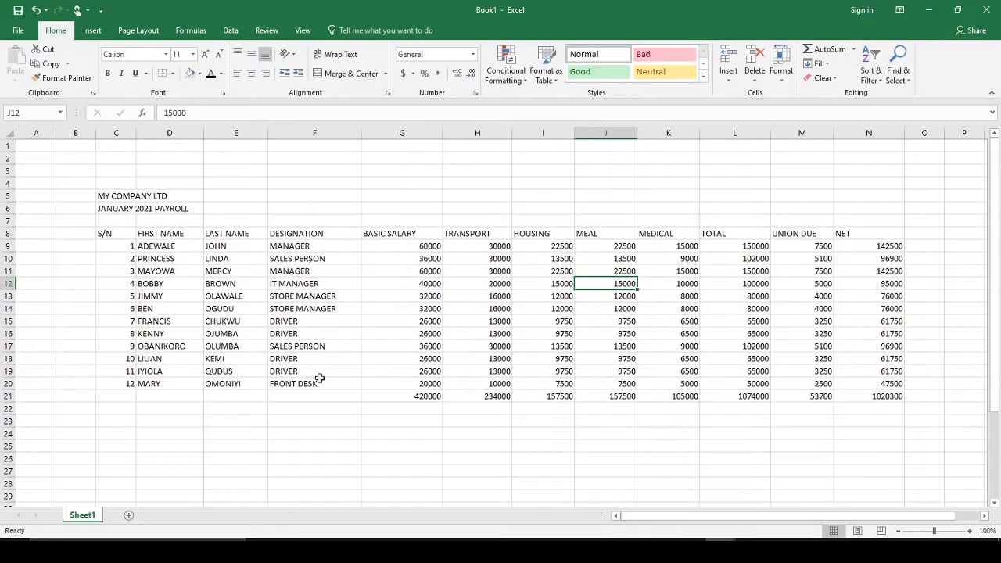
drag(112, 233, 874, 397)
click(172, 73)
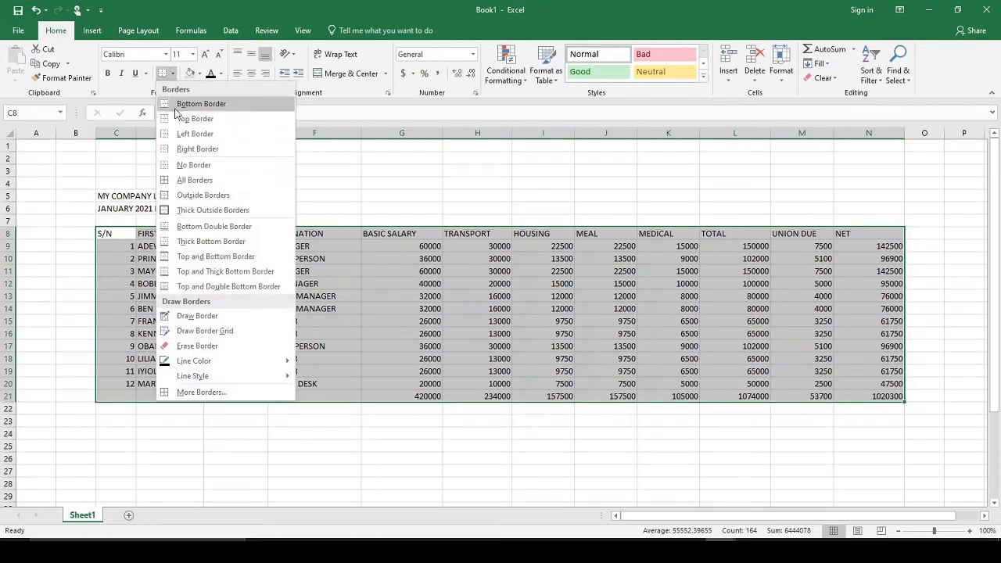
click(196, 180)
click(324, 432)
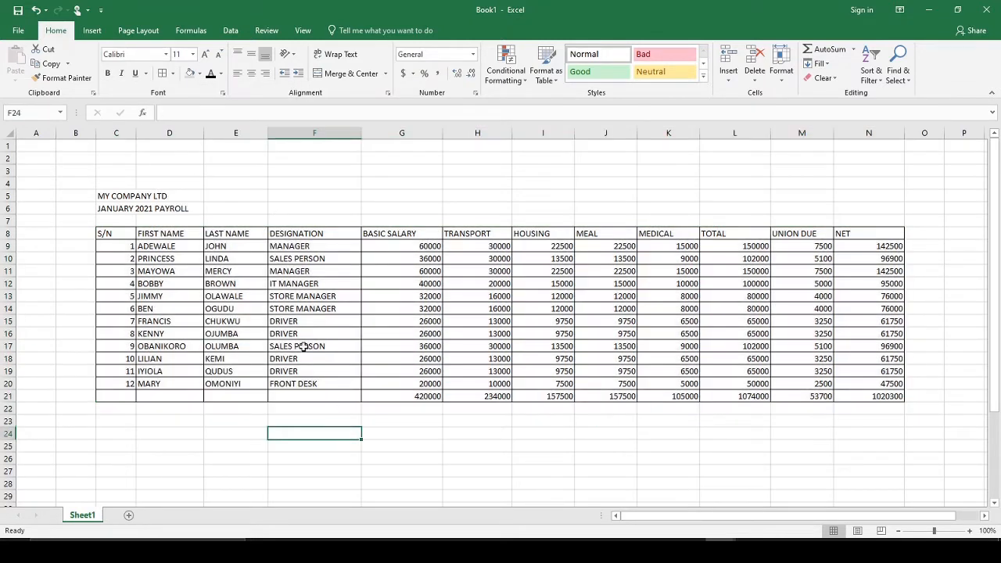
Merge and center the company title and the January 2021 payroll heading, each across columns C to N.
mouse_move(129, 201)
mouse_down()
mouse_move(449, 179)
mouse_move(867, 197)
mouse_up()
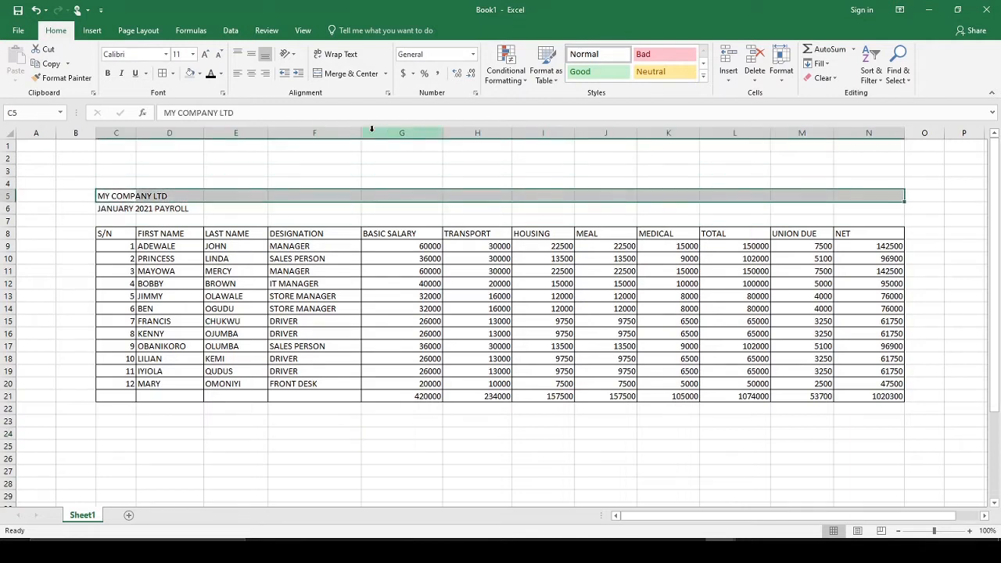
click(344, 73)
drag(111, 208, 860, 207)
click(350, 74)
click(431, 387)
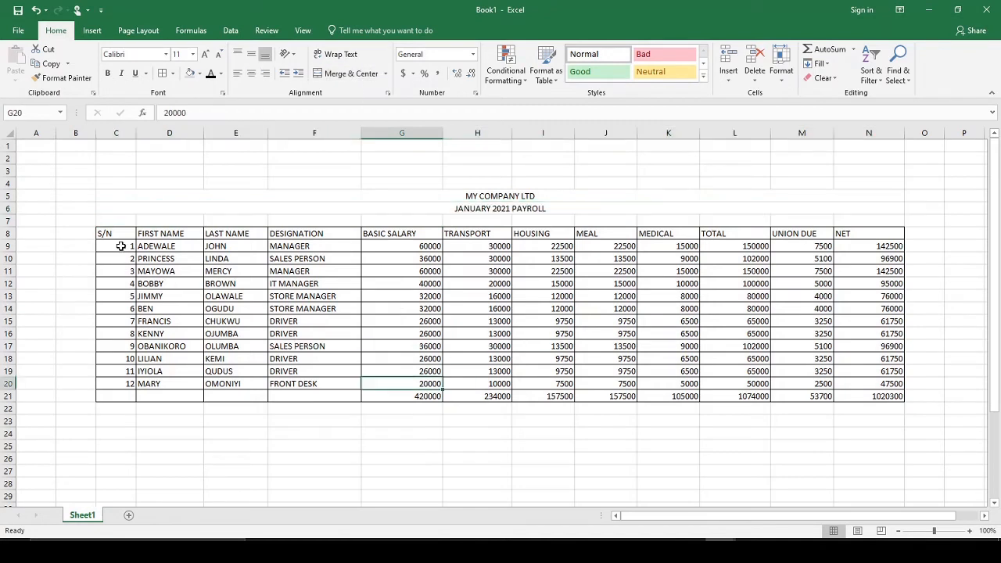
Autofit the S/N column's width and left-align its contents.
double_click(136, 134)
click(107, 134)
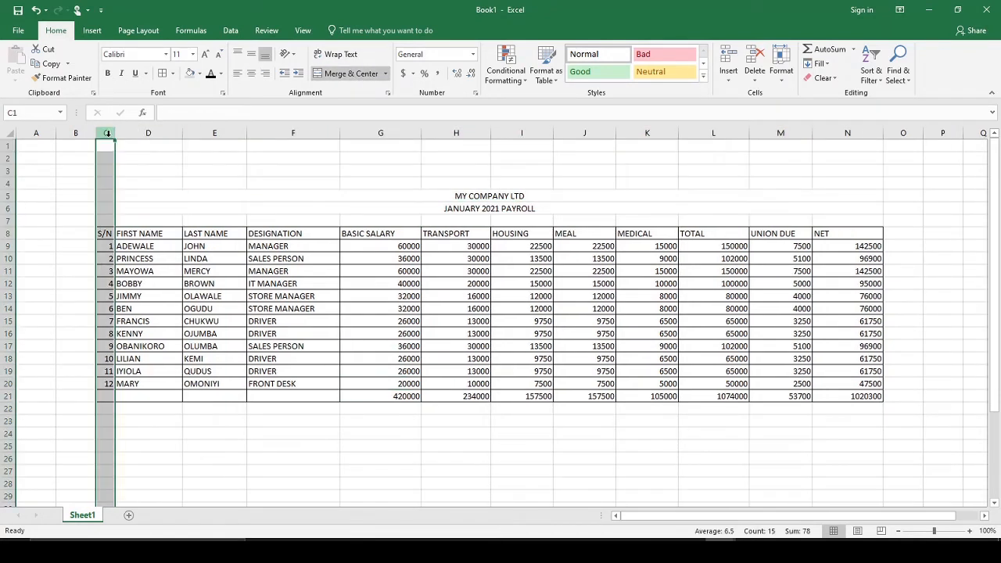
click(237, 74)
click(183, 406)
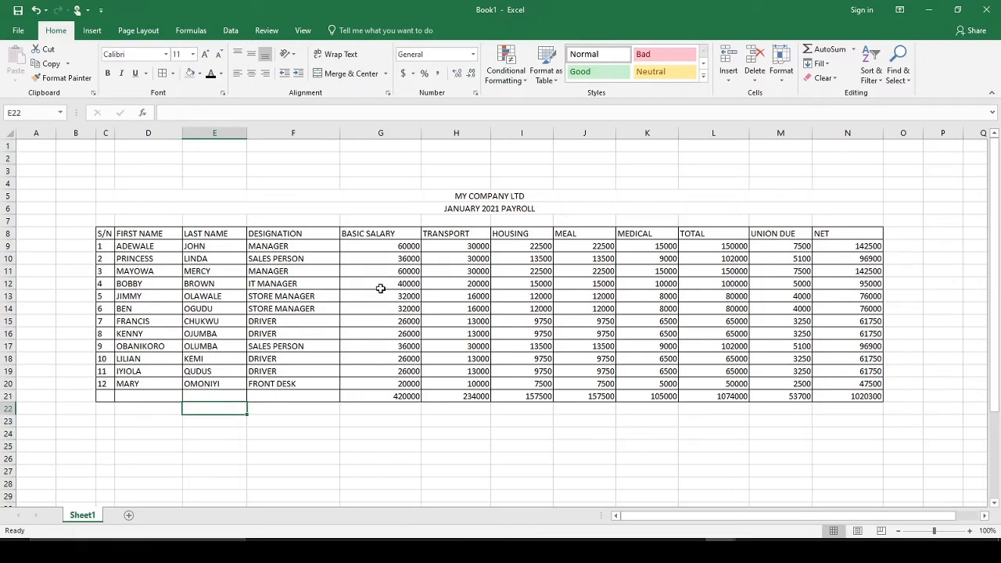
Apply the Comma number style to all payroll amounts from Basic Salary to Net, including the totals row, G9:N21.
drag(395, 246, 833, 396)
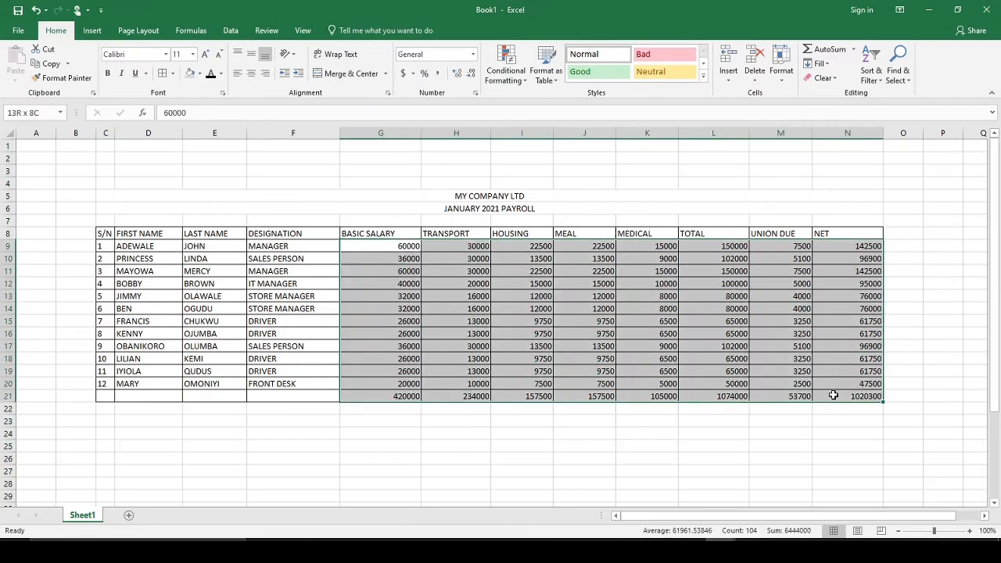
click(438, 73)
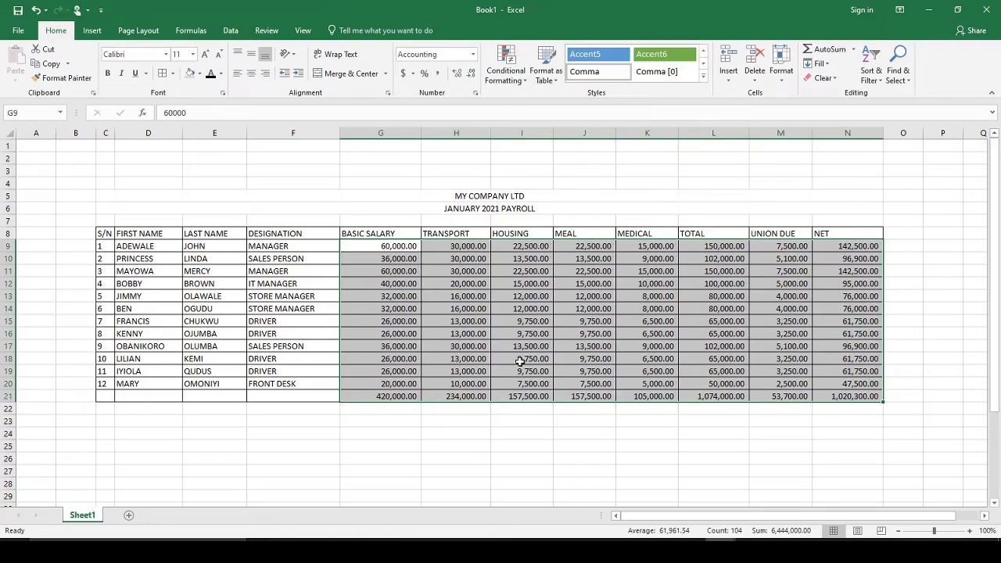
click(532, 445)
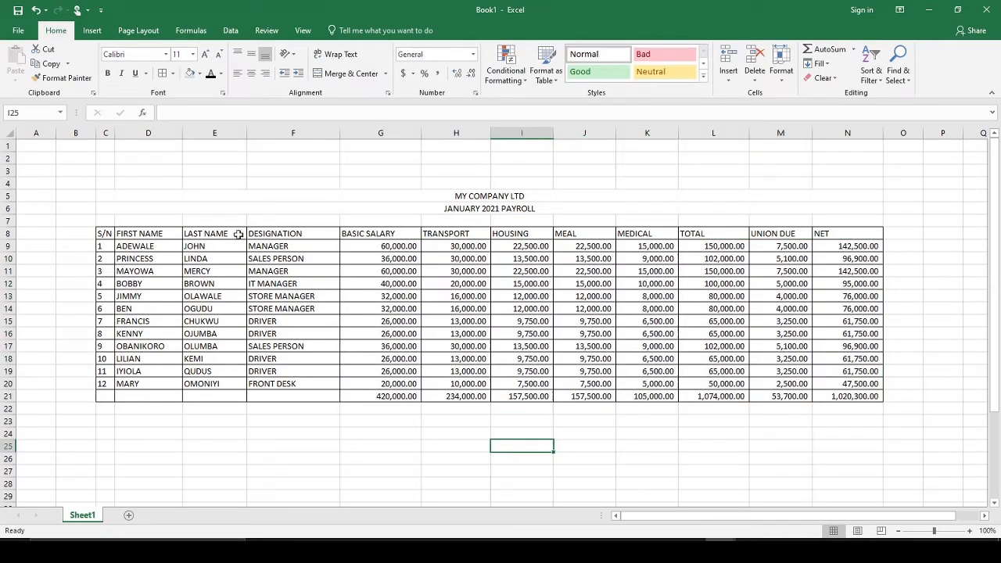
Bold the payroll header row from S/N to Net, C8:N8, and fill it with a light blue-gray theme color.
drag(123, 233, 829, 233)
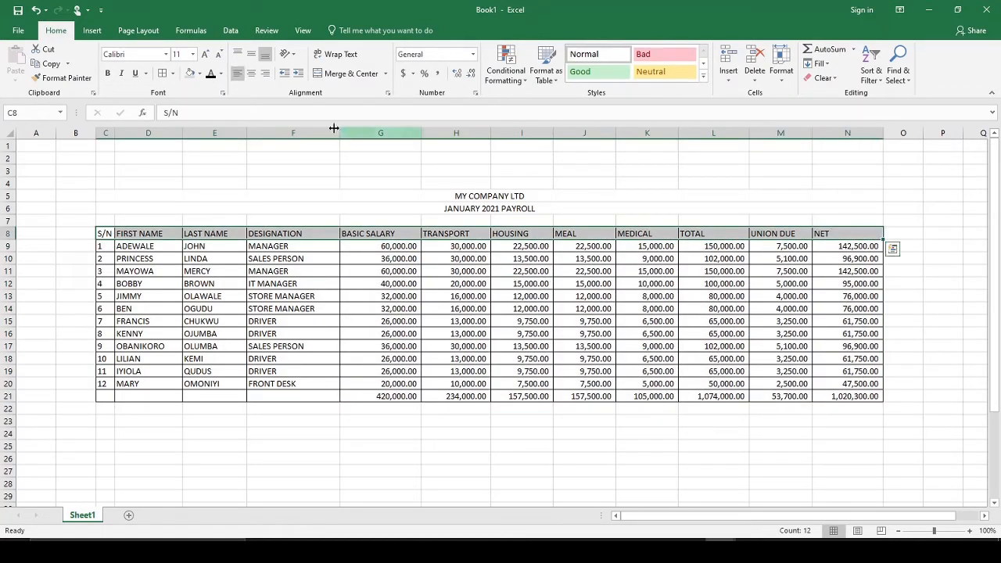
click(107, 73)
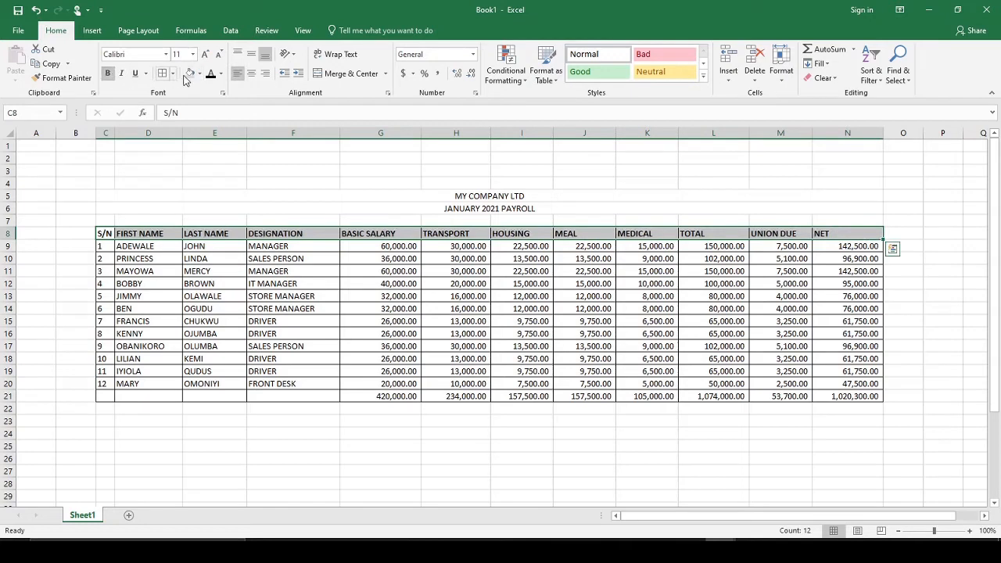
click(199, 74)
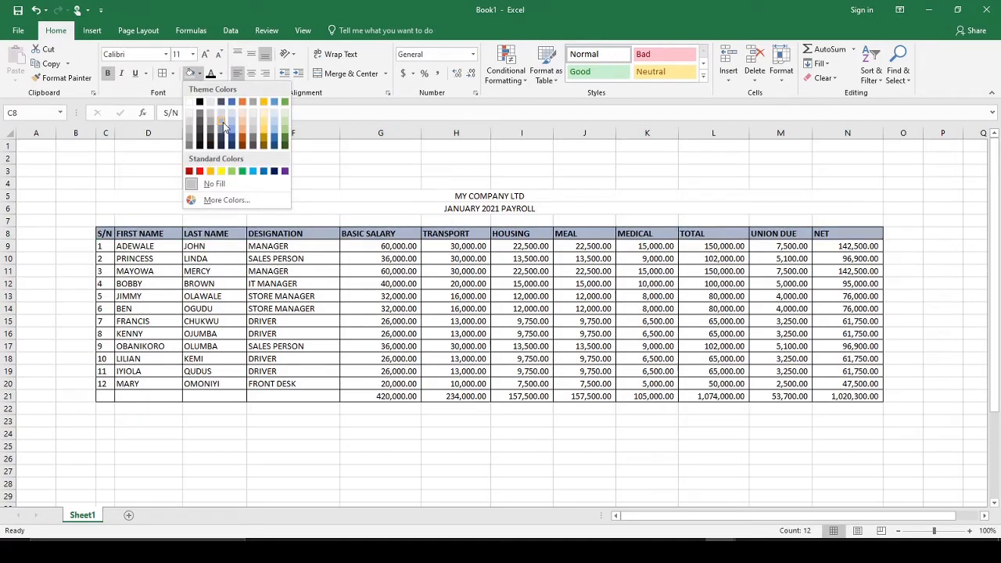
click(224, 119)
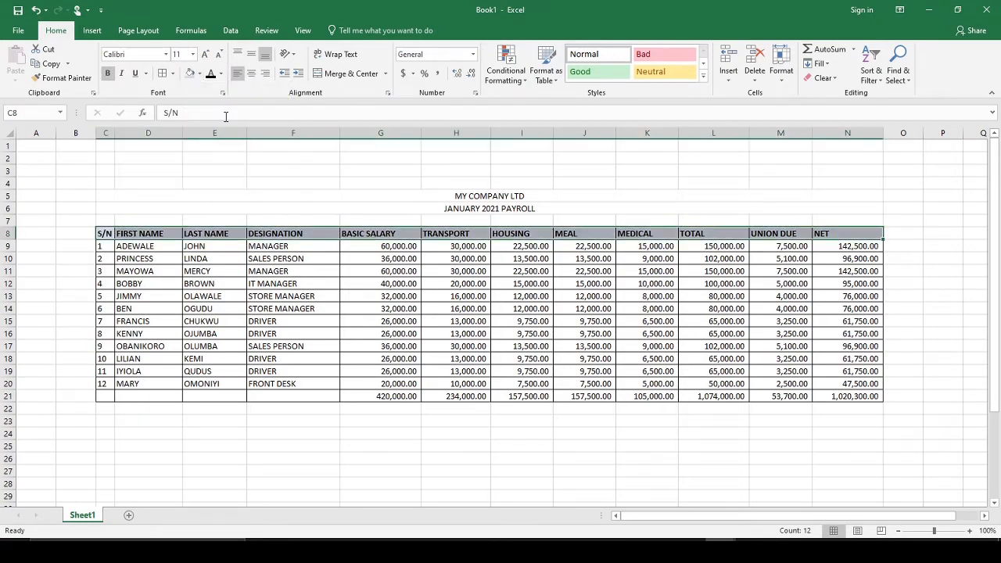
click(410, 473)
Bold the totals row, C21:N21, and give it the same light blue-gray fill as the header.
drag(107, 397, 843, 396)
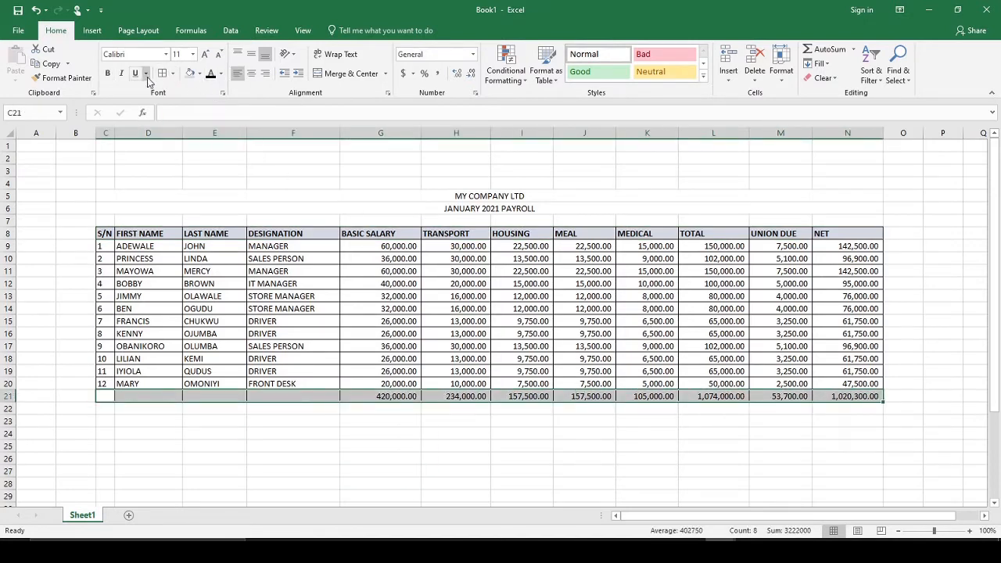
click(108, 74)
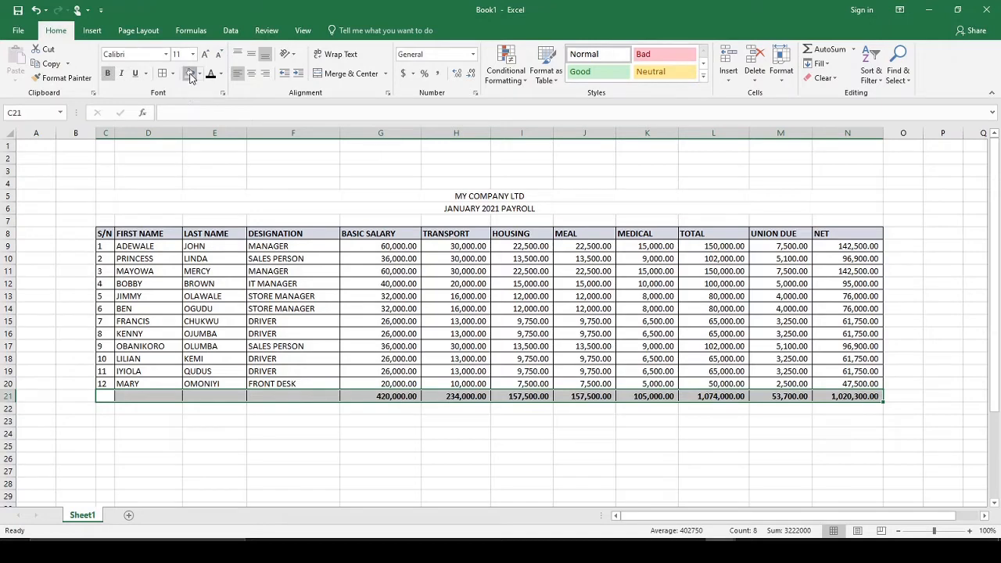
click(190, 73)
click(381, 458)
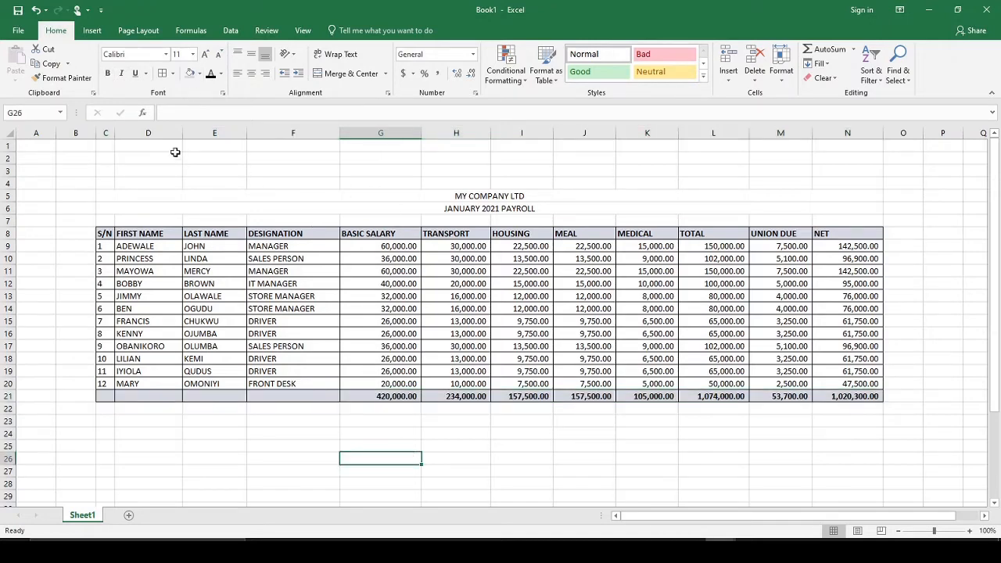
Autofit the widths of columns C through N to their contents.
drag(105, 132, 877, 142)
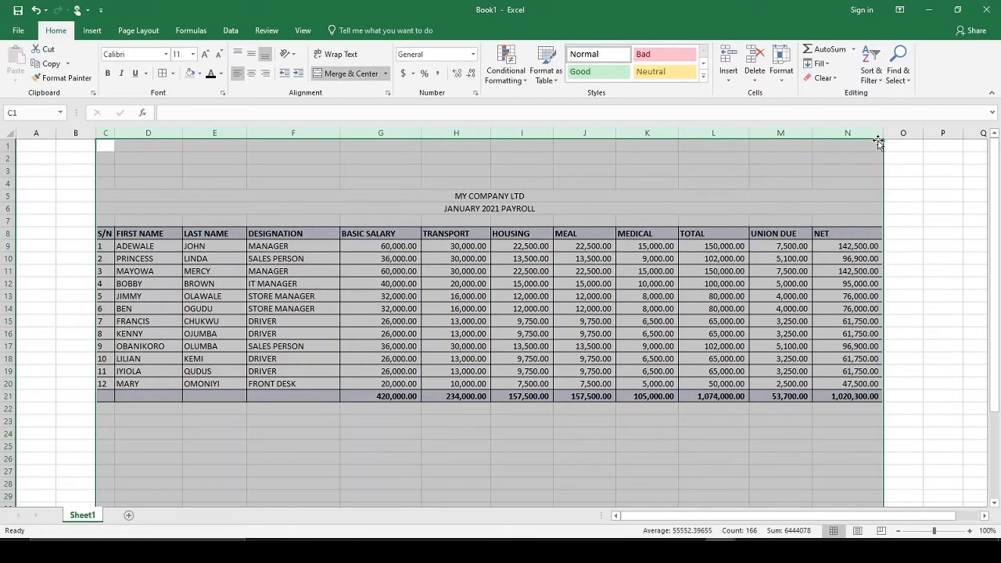
double_click(882, 137)
click(798, 295)
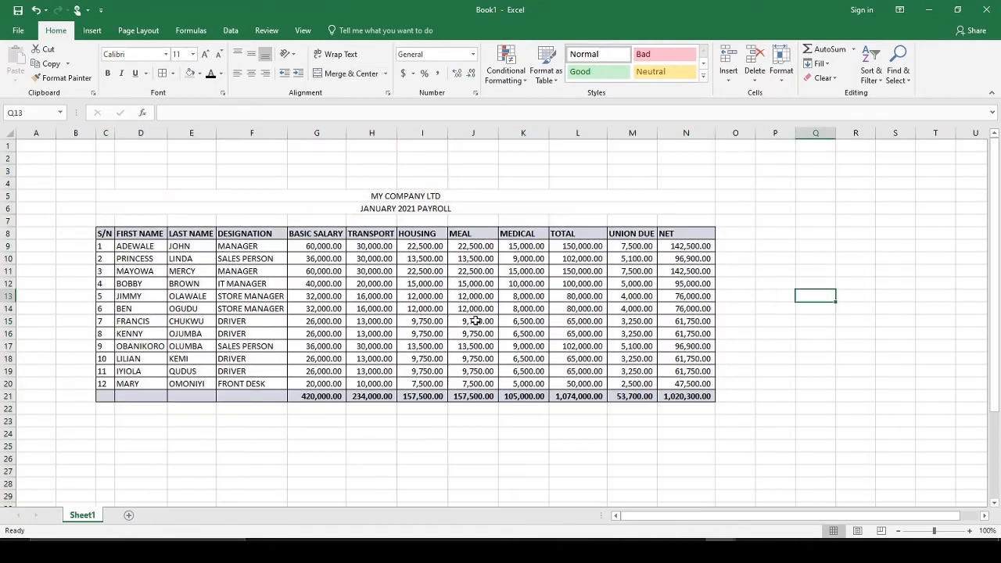
Rename the Sheet1 worksheet as january.
right_click(83, 519)
click(133, 404)
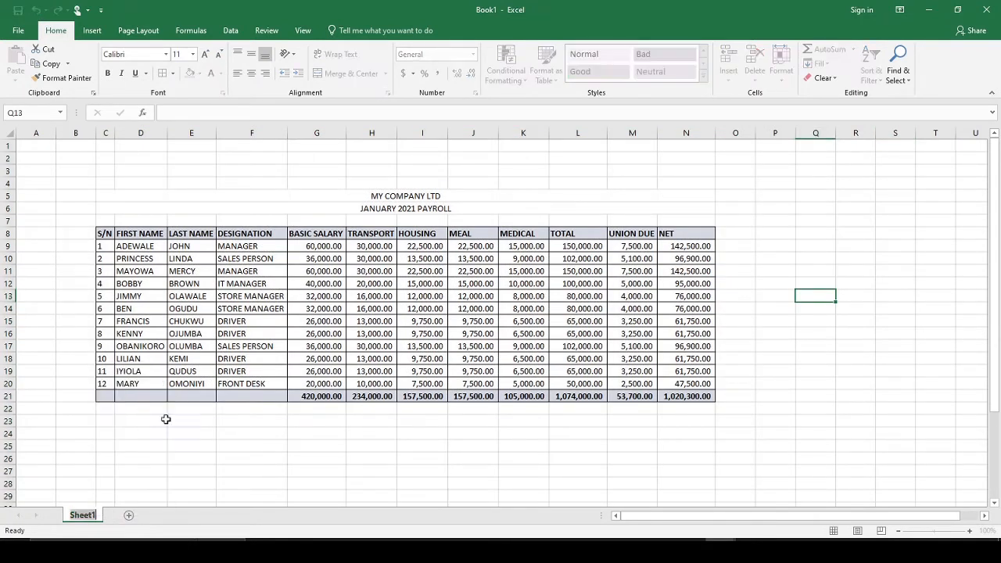
text(january)
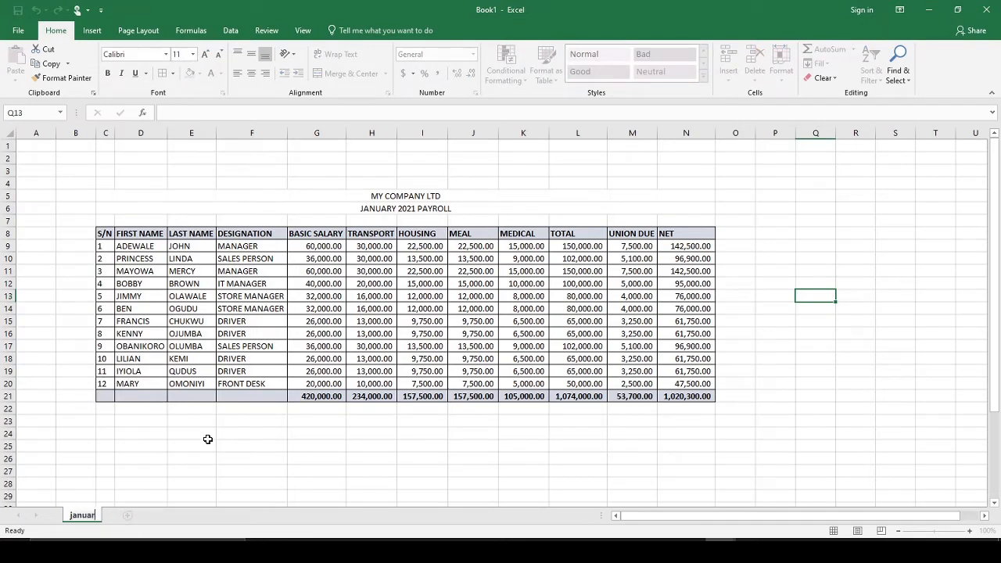
key(Return)
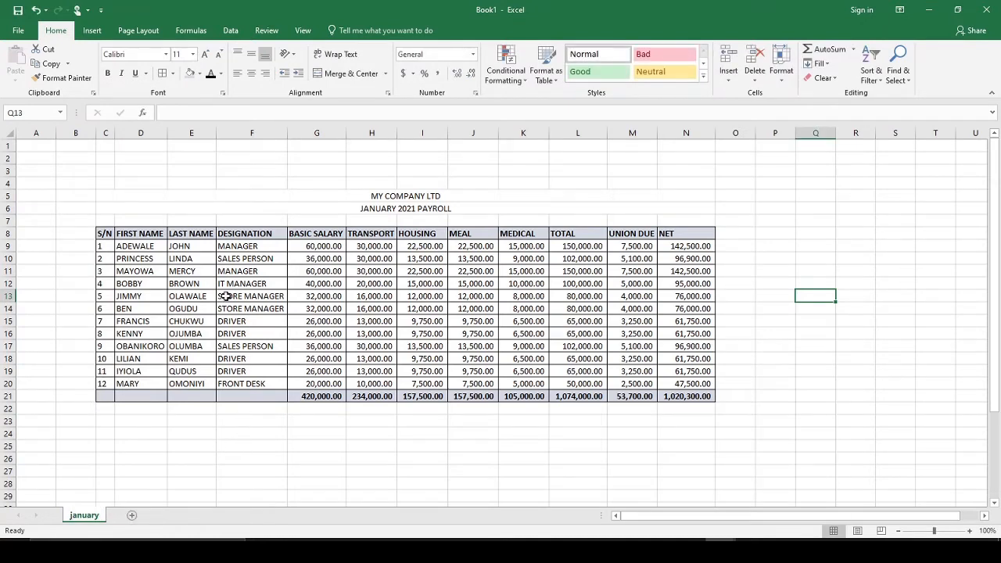
Check cells in the Basic Salary, Housing, Meal, Medical and Total columns for formulas or plain values.
click(311, 268)
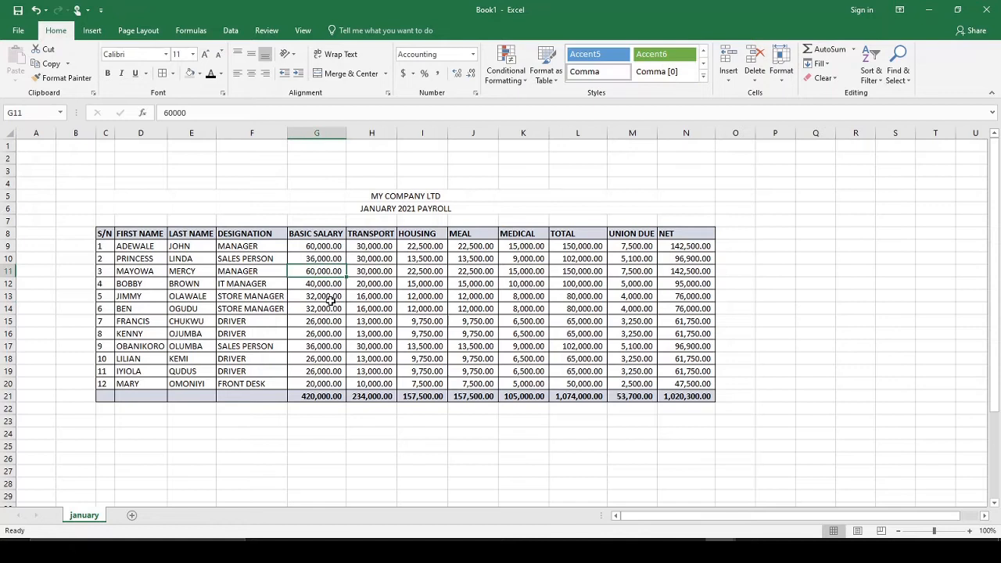
click(456, 289)
click(422, 262)
click(524, 270)
click(552, 335)
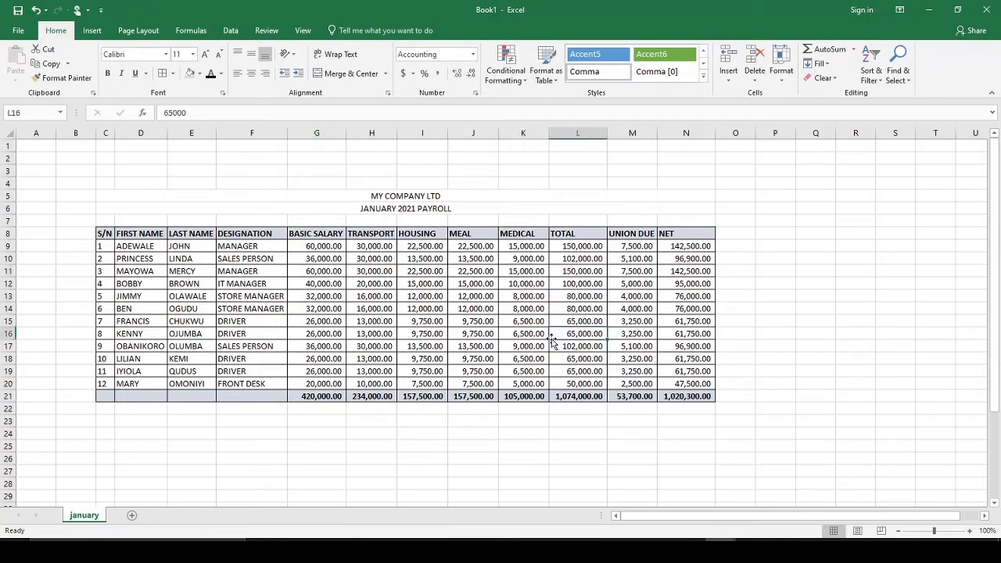
click(532, 281)
click(601, 259)
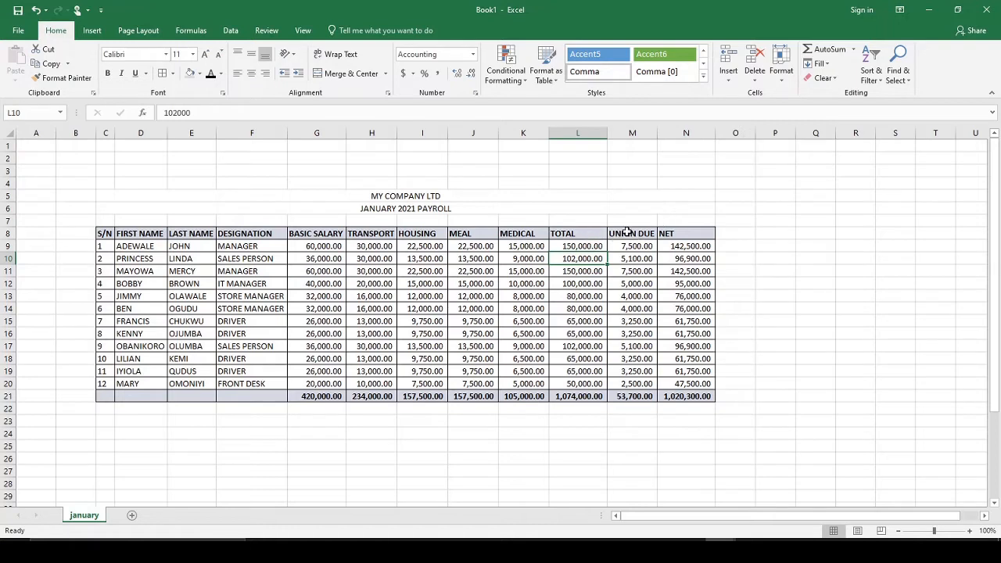
Right-align the Union Due and Net column headers.
drag(628, 231, 688, 233)
click(265, 73)
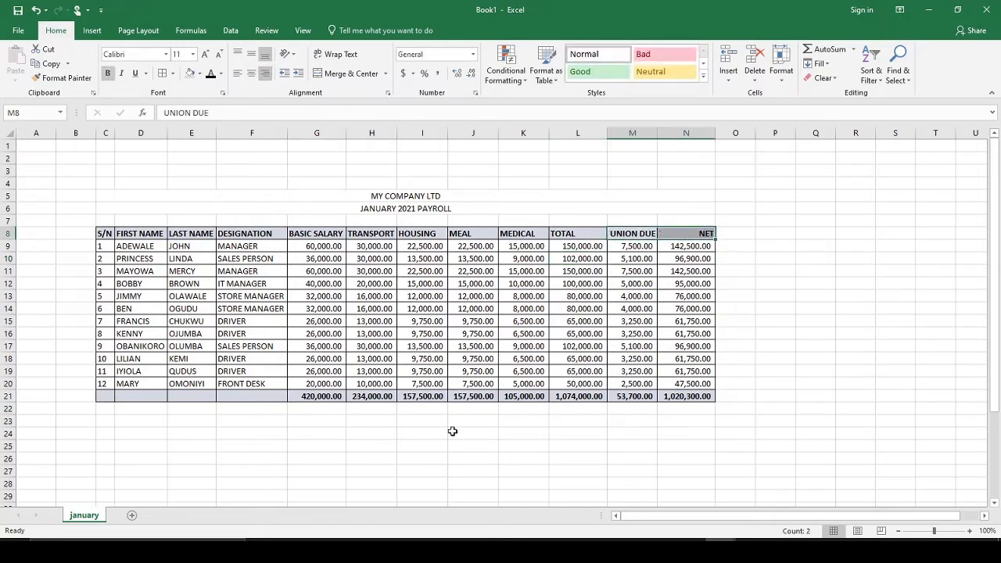
click(449, 459)
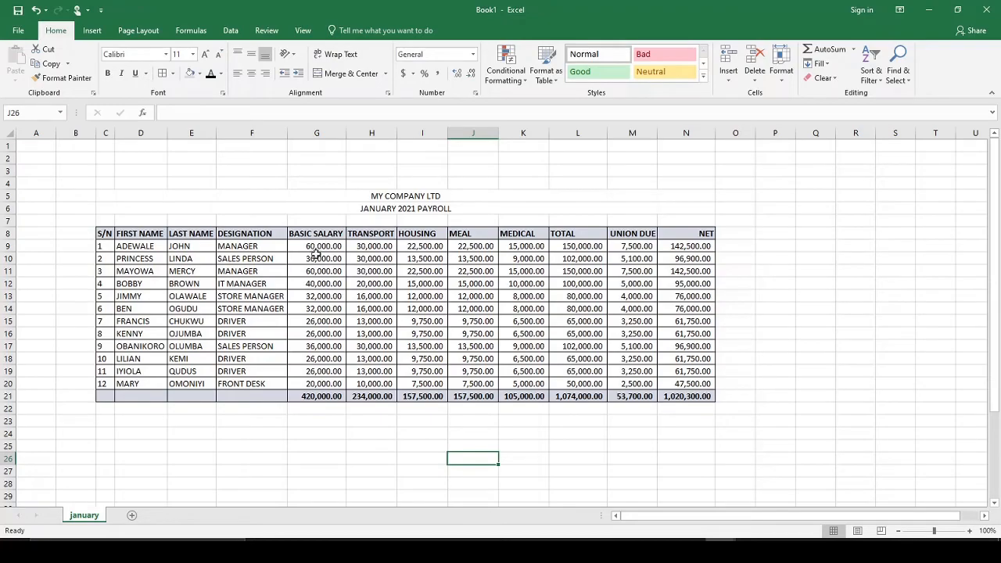
Copy the Basic Salary cells G10:G16 and paste them with the Formulas paste option starting at Q6.
drag(316, 252, 321, 340)
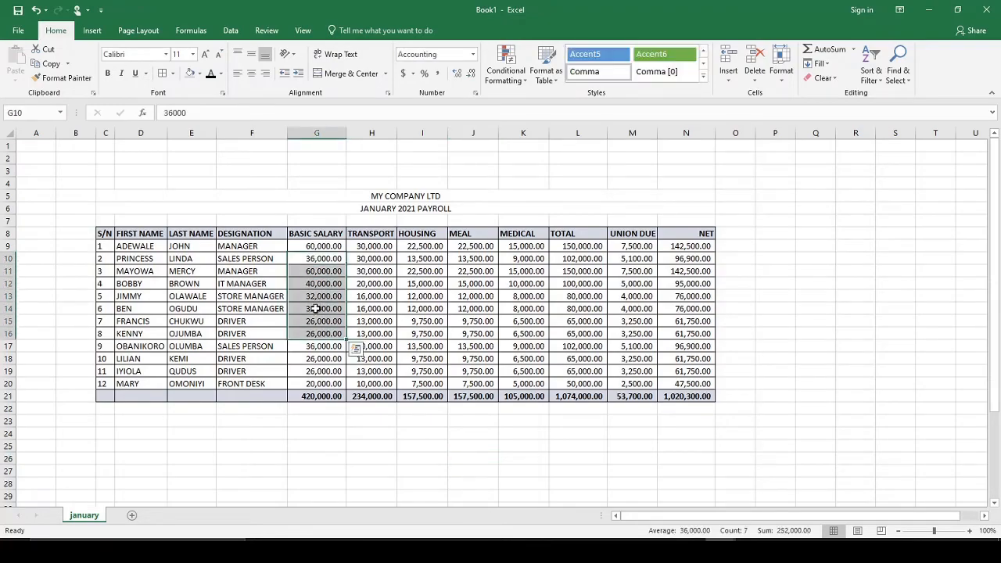
right_click(317, 313)
click(337, 58)
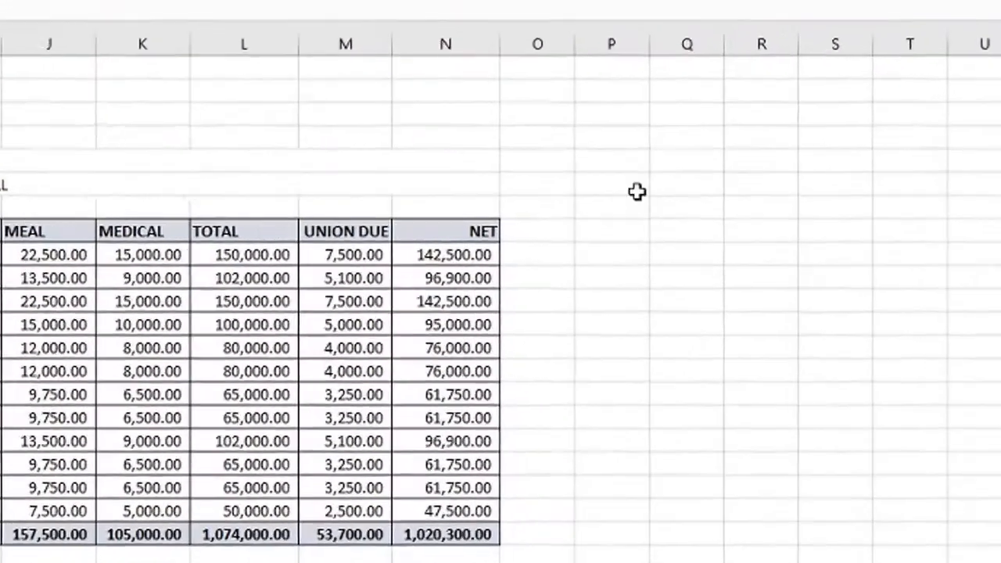
click(667, 190)
right_click(687, 191)
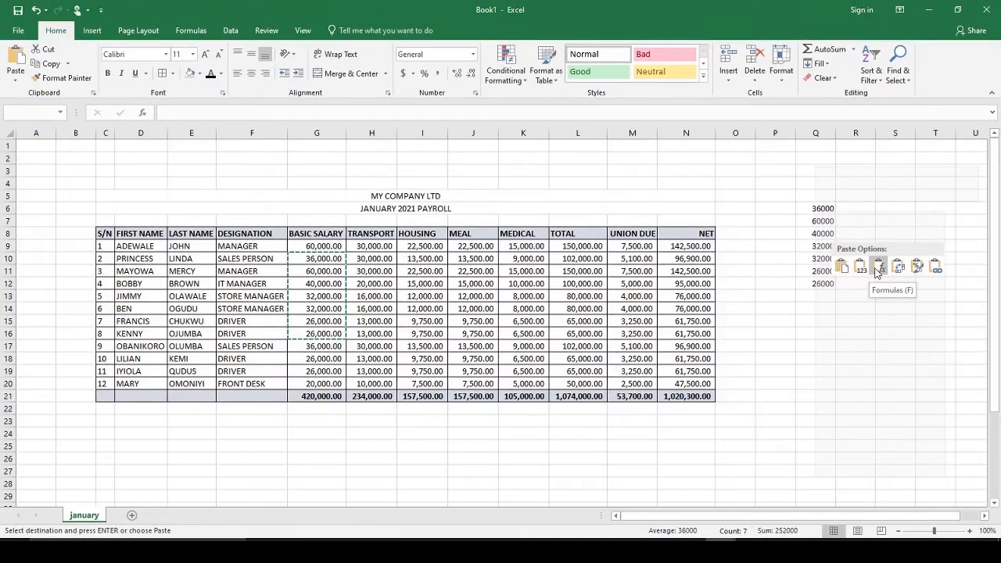
click(877, 268)
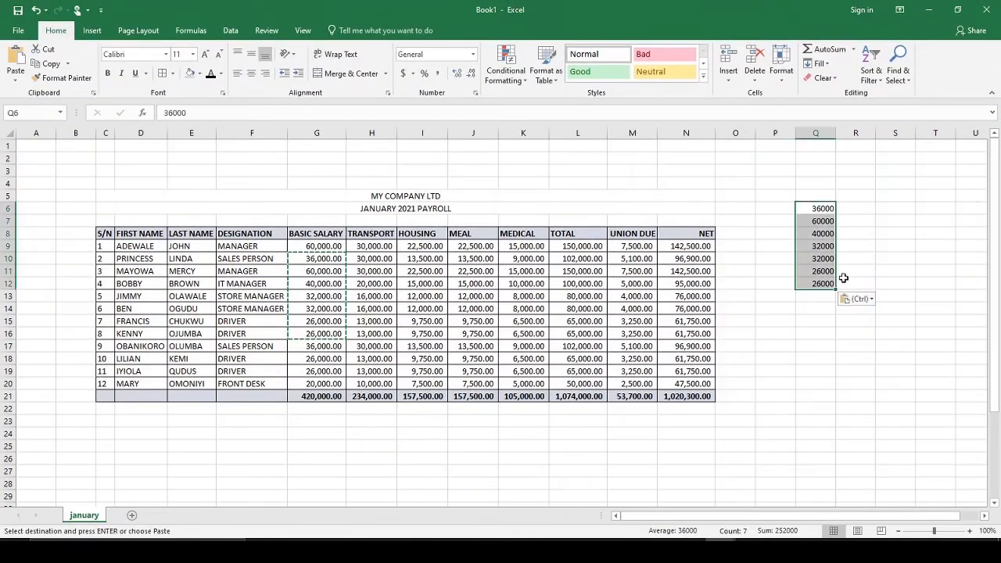
Delete column Q with the pasted test figures.
click(816, 133)
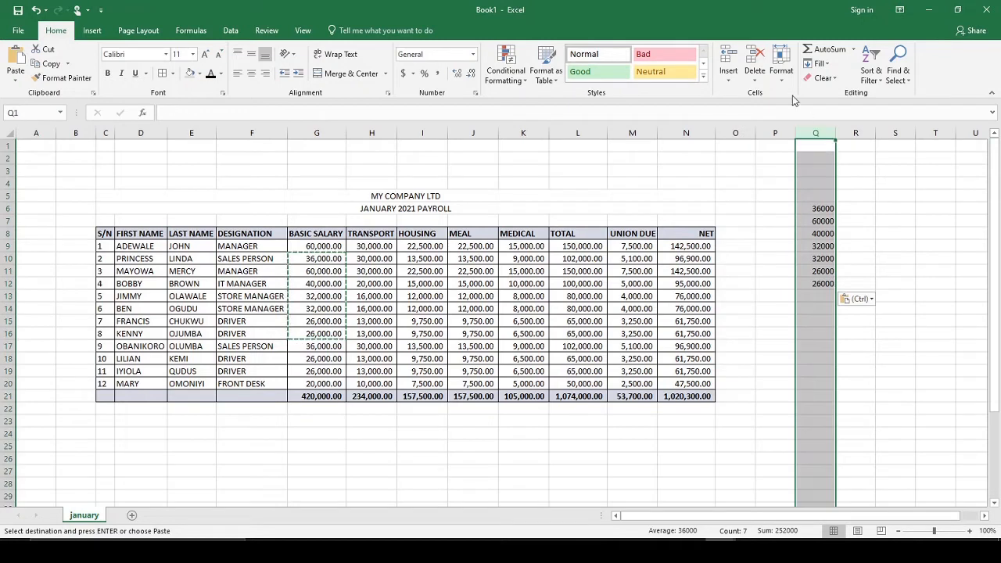
click(755, 59)
click(773, 368)
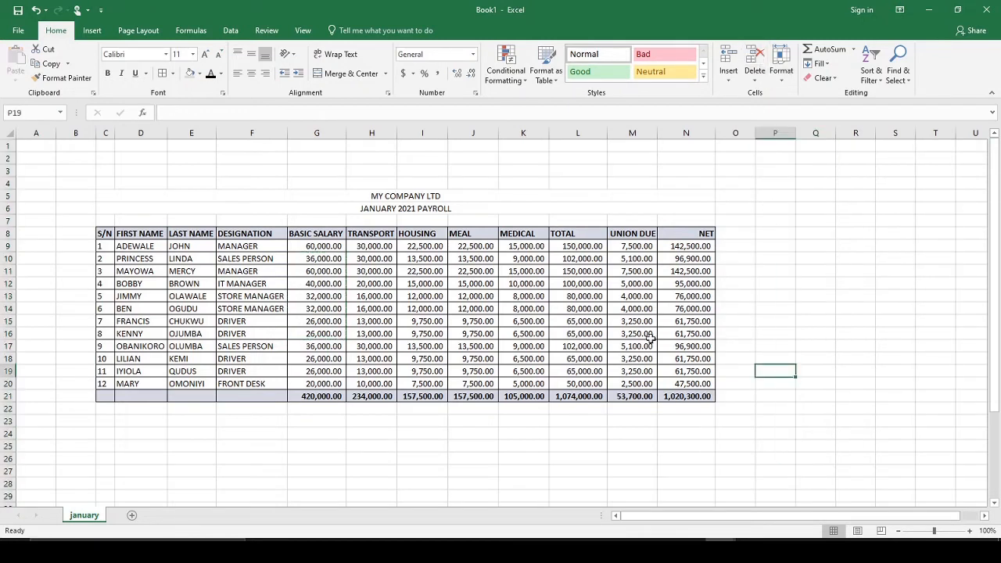
Inspect the Net total in N21 for a formula or a plain value, leaving its content as it is.
click(686, 397)
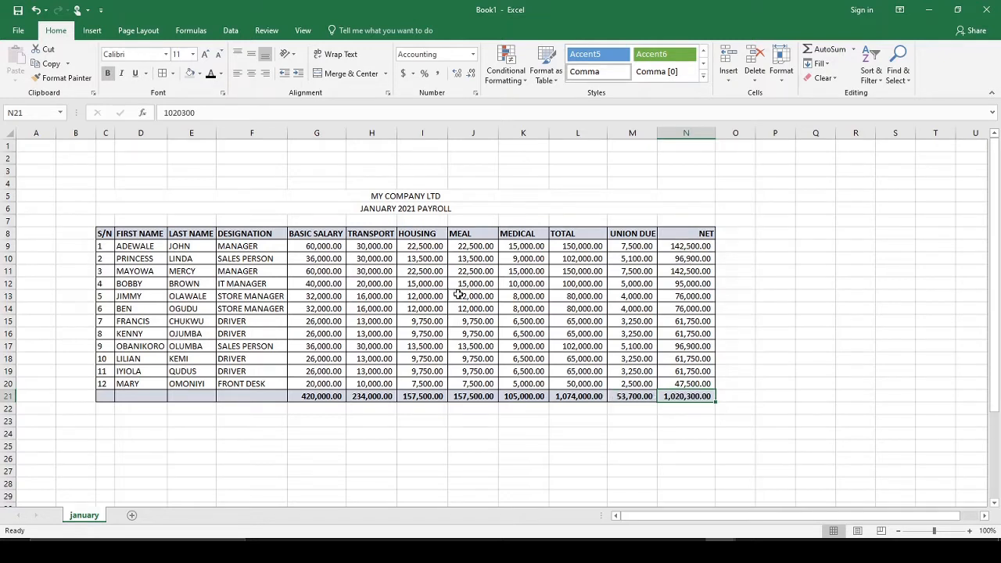
click(203, 114)
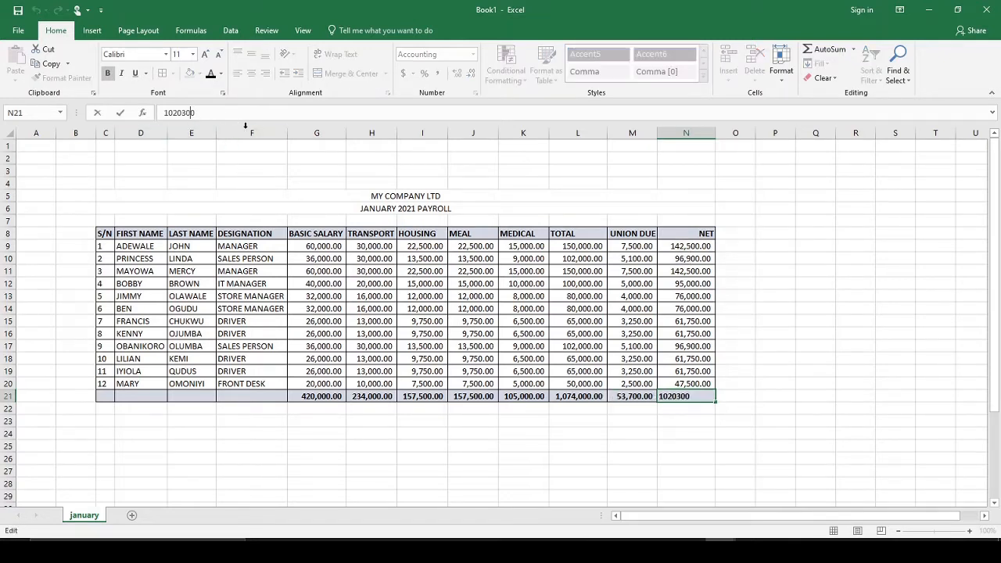
key(Escape)
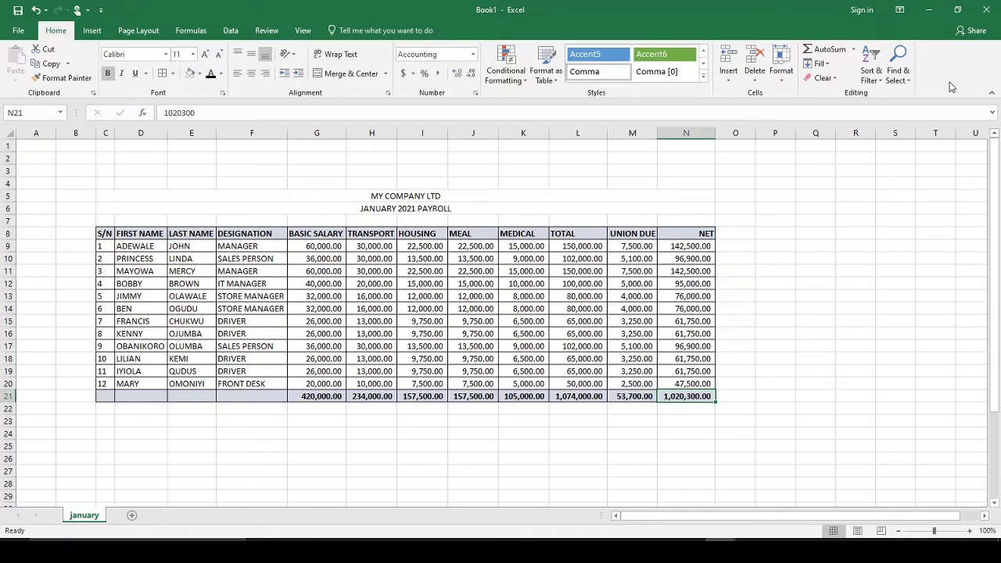
Close Book1 without saving and return to the My Company Payroll workbook.
click(985, 9)
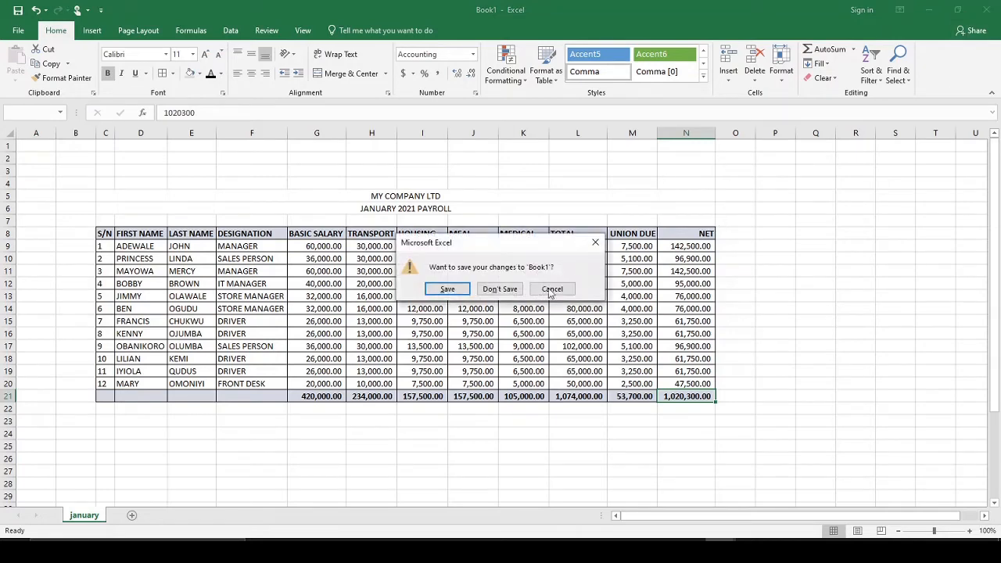
click(504, 289)
click(456, 10)
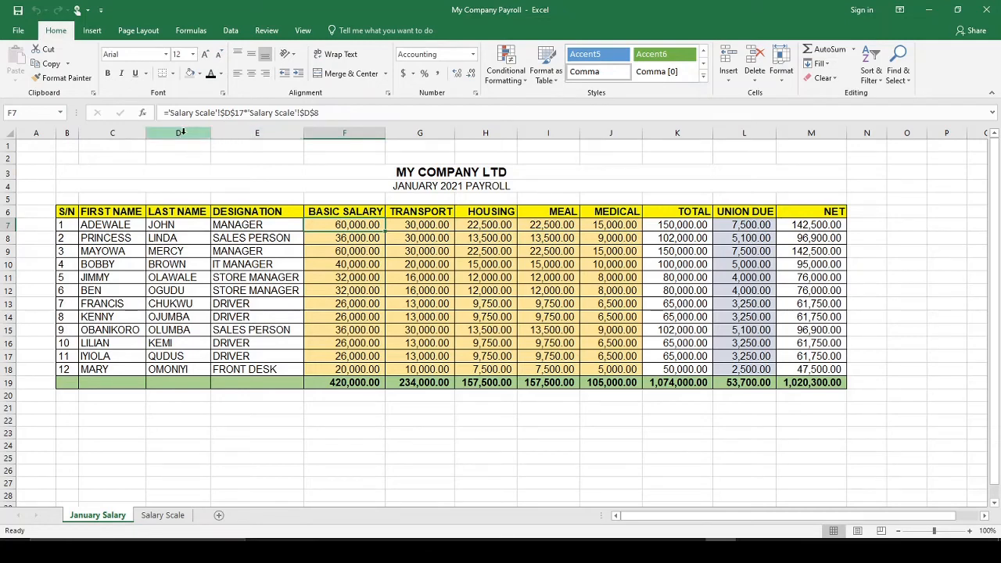
Insert a blank column before Last Name on the January Salary sheet.
click(180, 133)
right_click(182, 135)
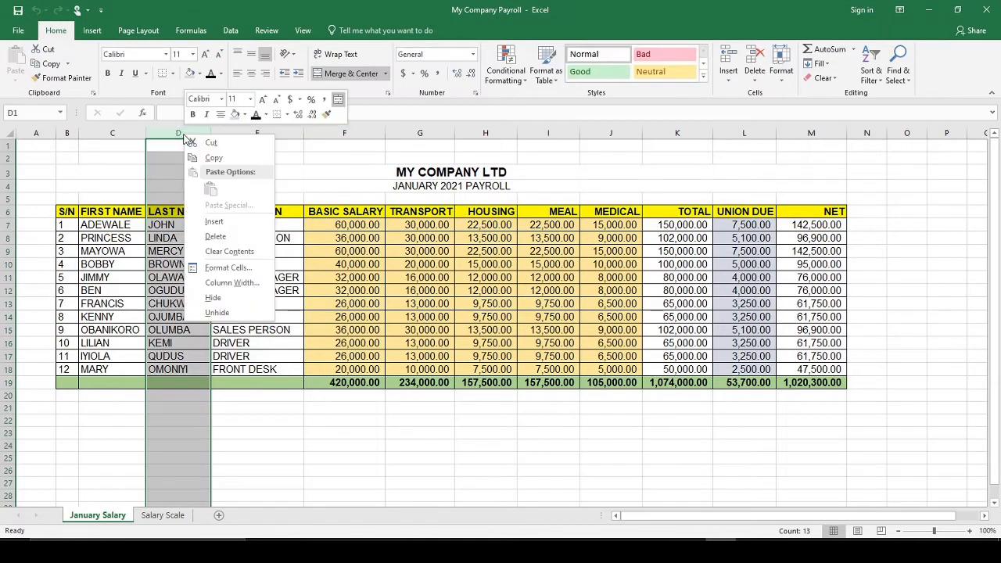
click(228, 224)
click(286, 431)
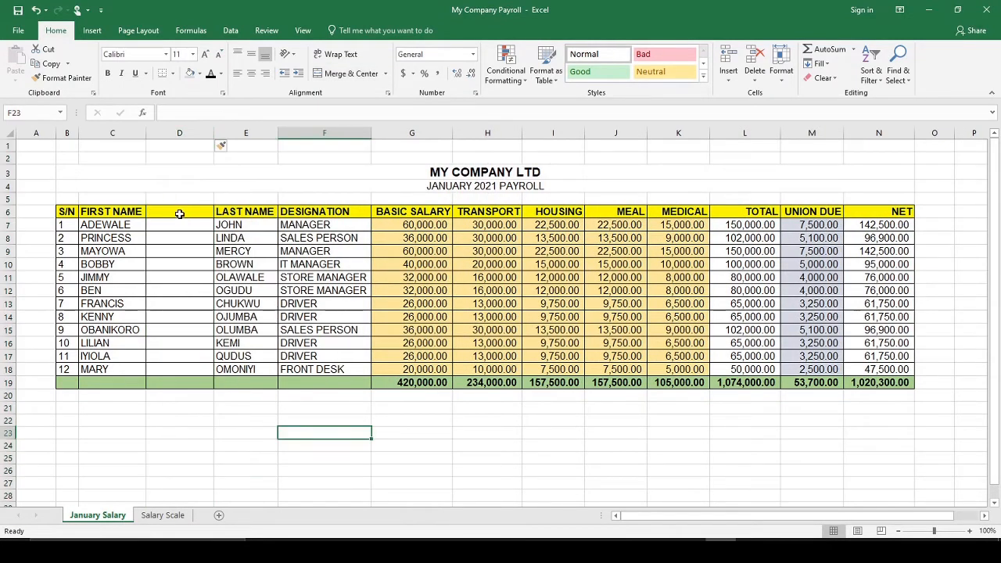
Enter the heading MIDDLE NAME in D6 and auto-fit column D to its contents.
click(180, 213)
text(mid)
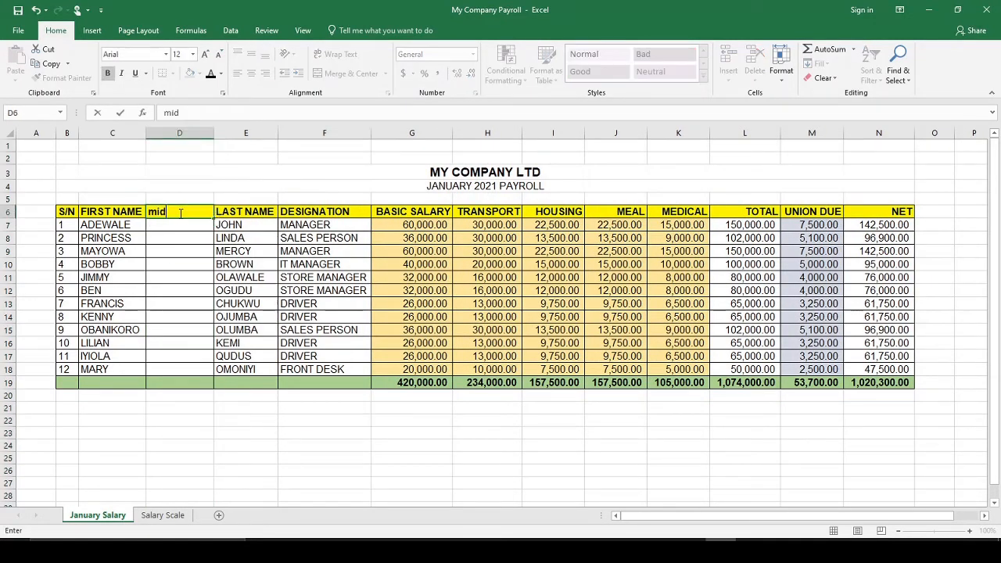
key(BackSpace)
key(BackSpace)
key(BackSpace)
text(MIDDLE NAME)
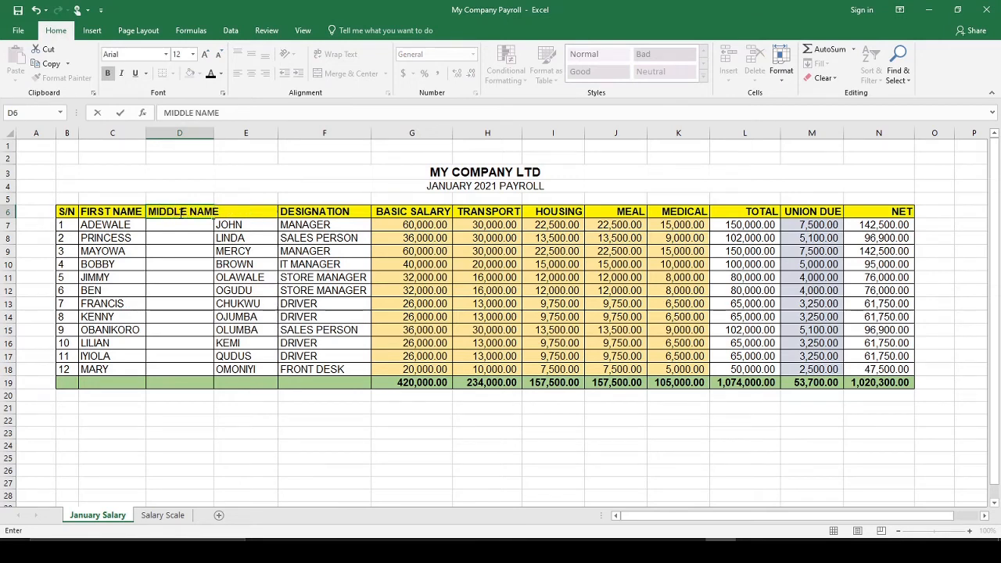
key(Return)
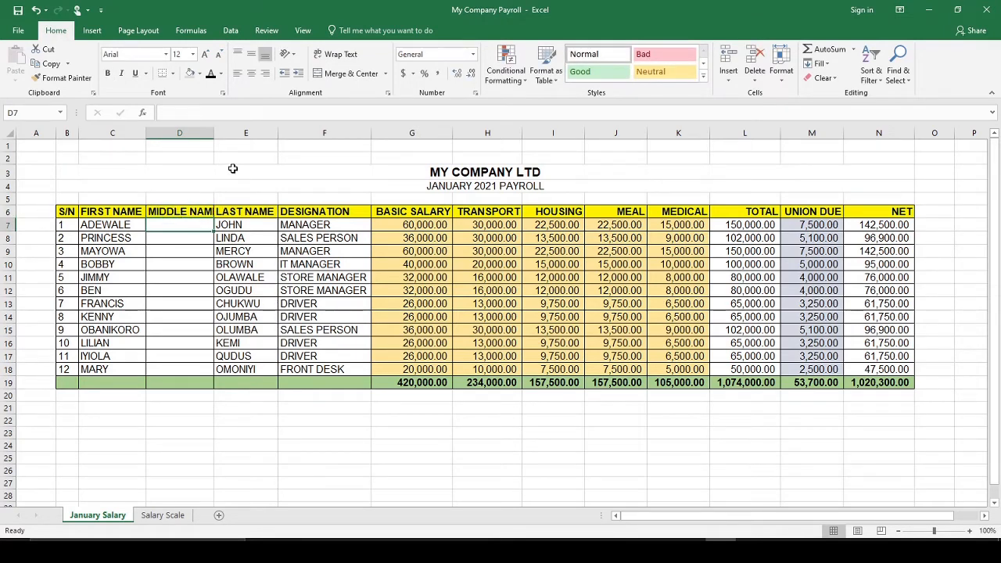
double_click(215, 134)
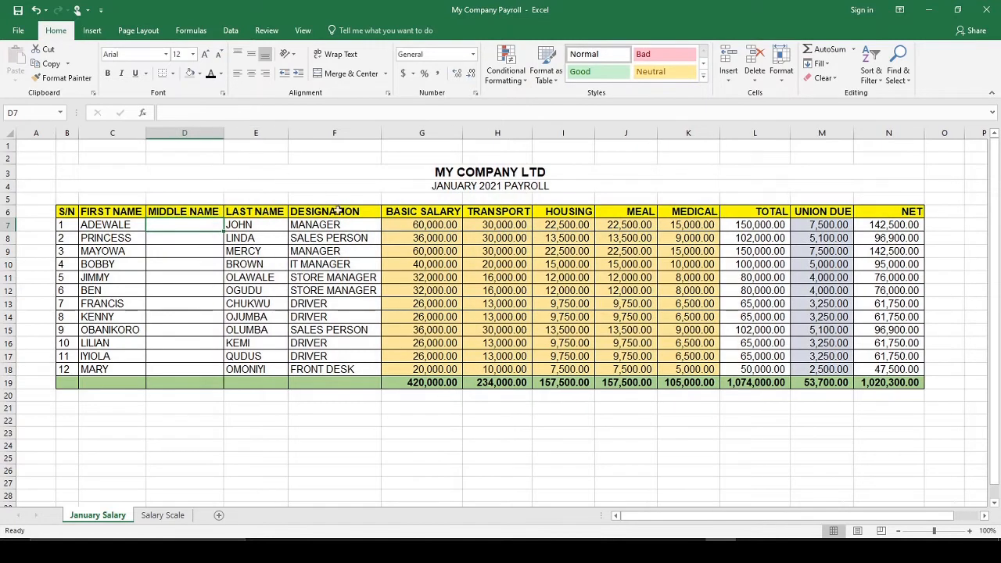
click(987, 531)
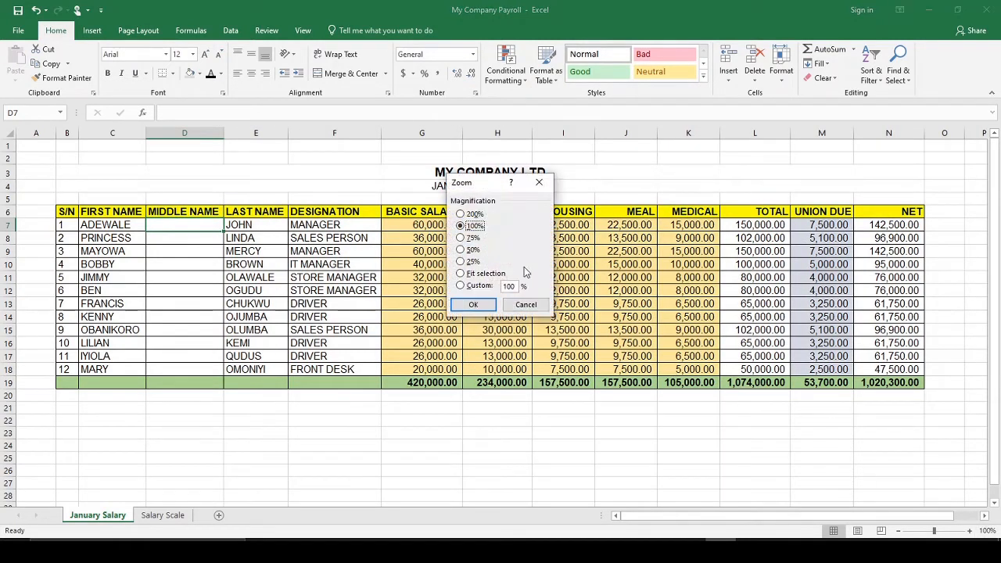
click(525, 304)
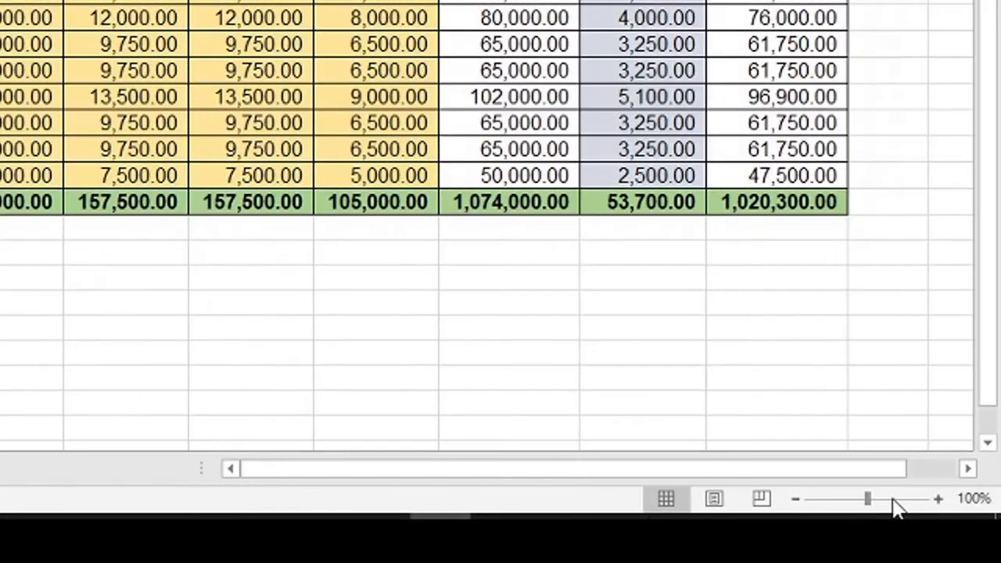
mouse_move(869, 500)
mouse_down()
mouse_move(914, 503)
mouse_move(858, 499)
mouse_move(829, 509)
mouse_move(868, 509)
mouse_up()
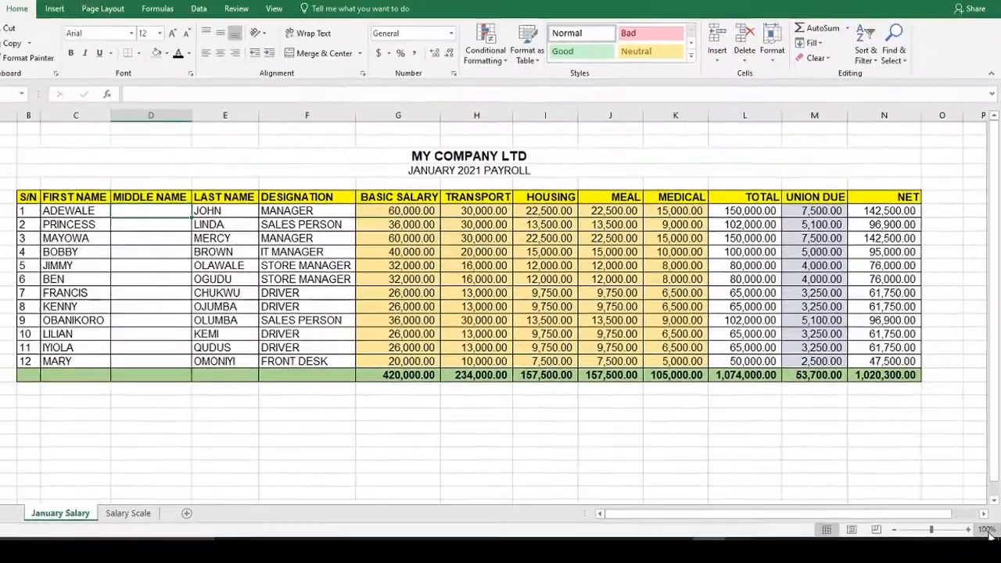
Set the January Salary sheet's magnification to 75%.
click(988, 531)
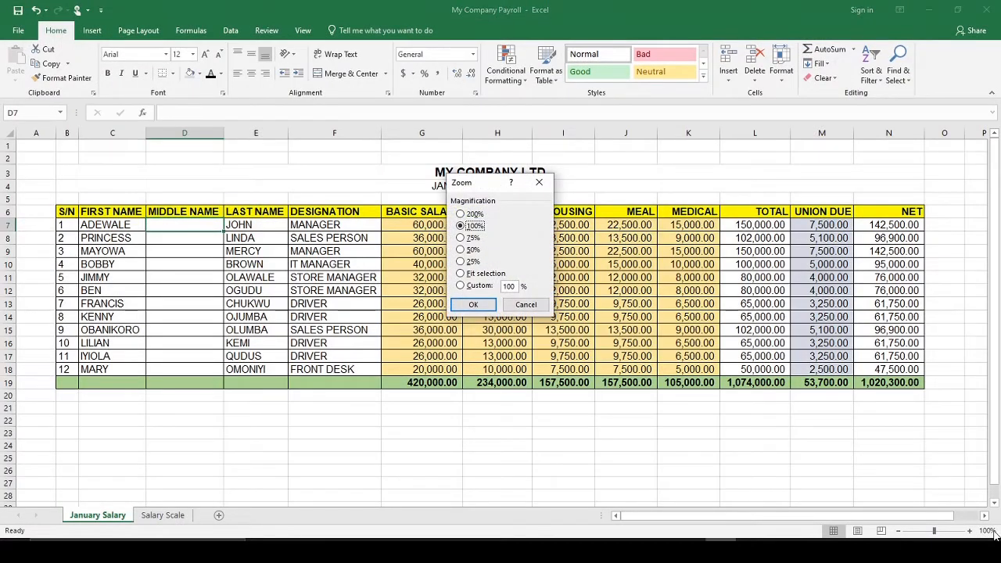
click(460, 240)
click(469, 307)
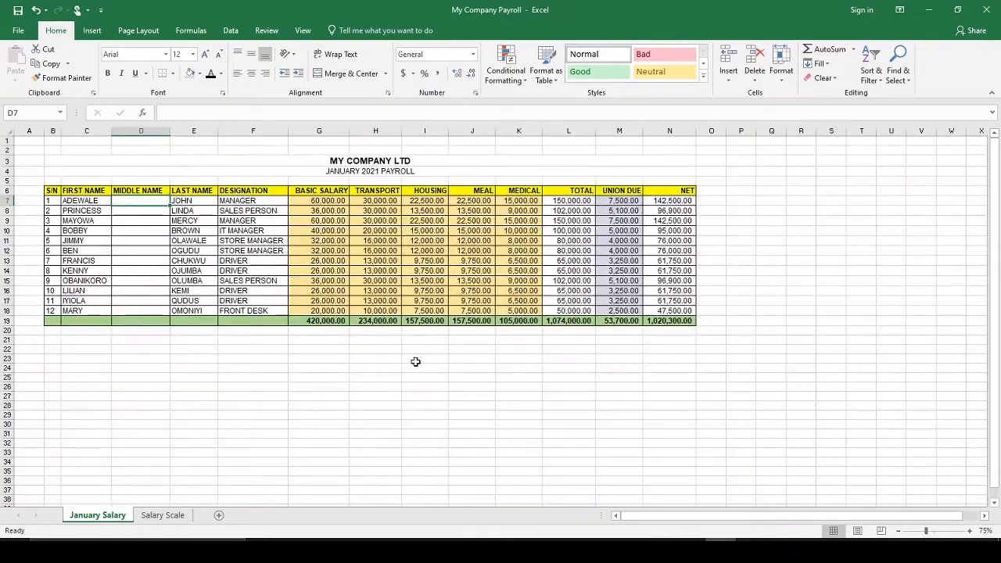
click(422, 376)
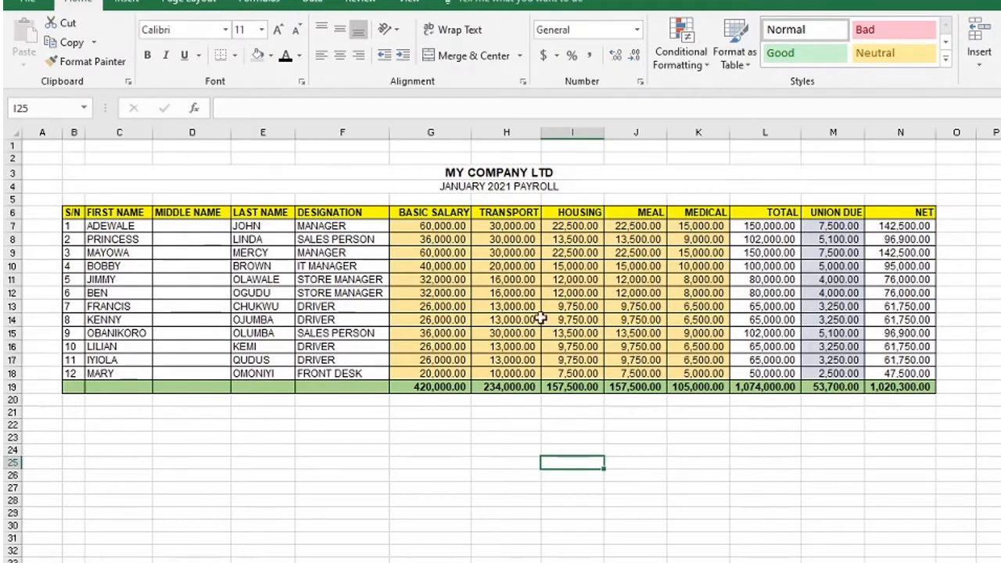
Try the sheet at 100% magnification and at a custom magnification of 200%.
click(997, 560)
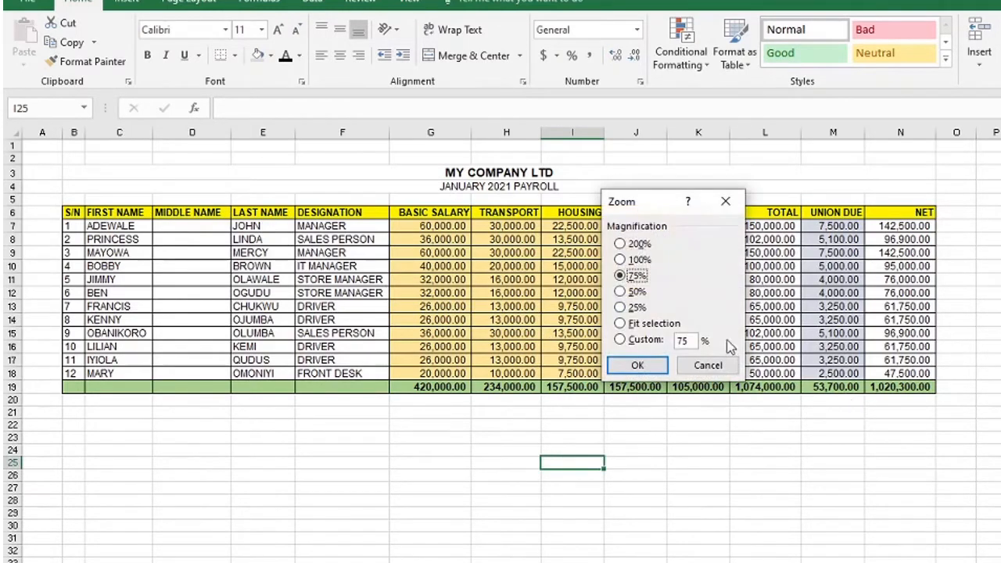
click(621, 260)
click(634, 366)
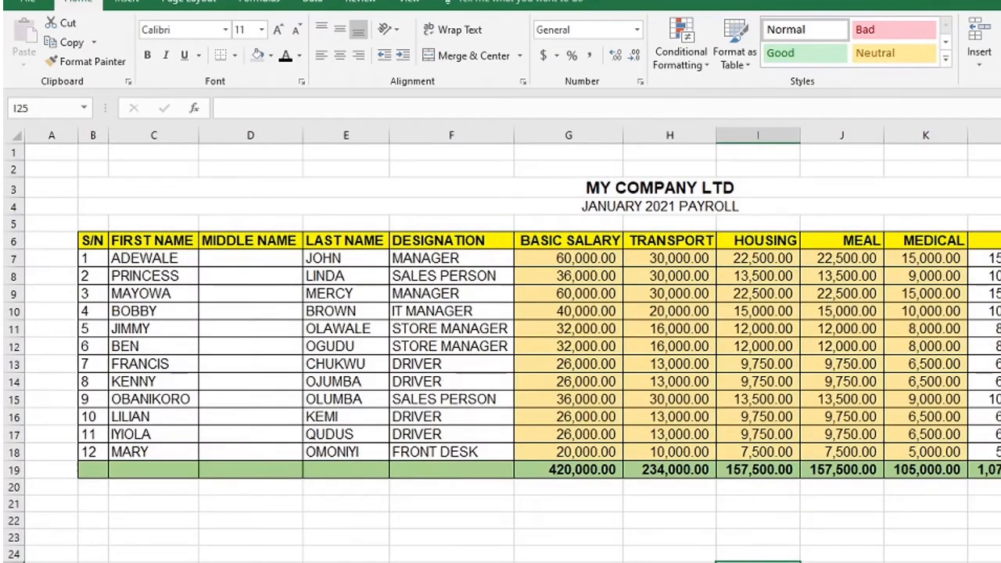
click(997, 560)
click(686, 341)
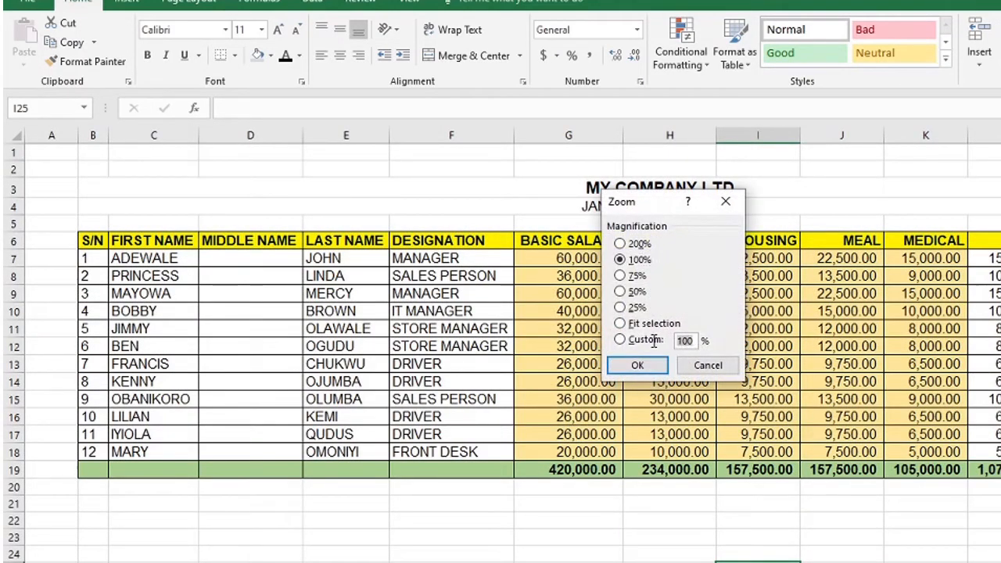
click(653, 343)
text(20,0)
key(Return)
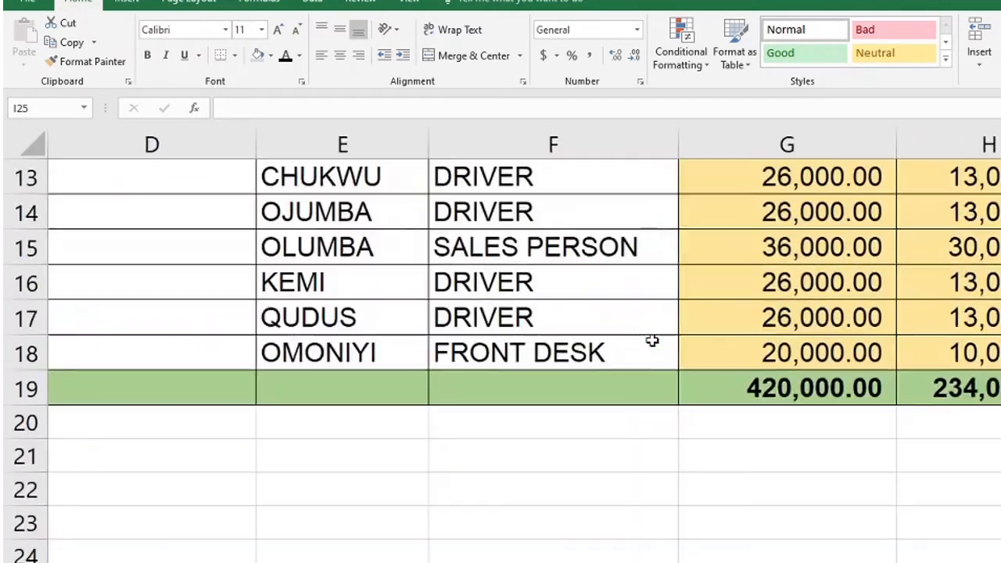
Return the January Salary sheet's magnification from the enlarged view to the 75% preset.
click(997, 560)
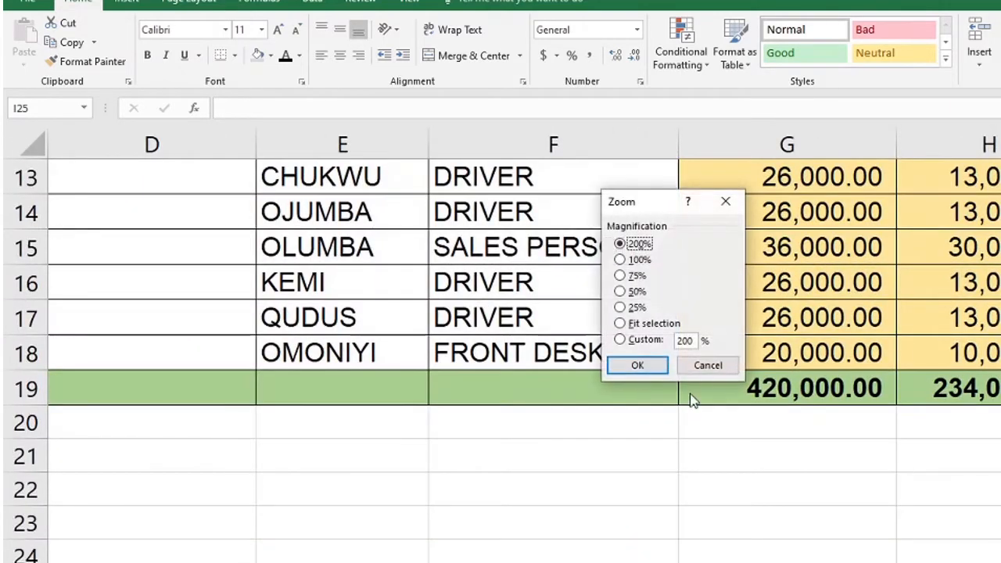
click(623, 276)
click(635, 366)
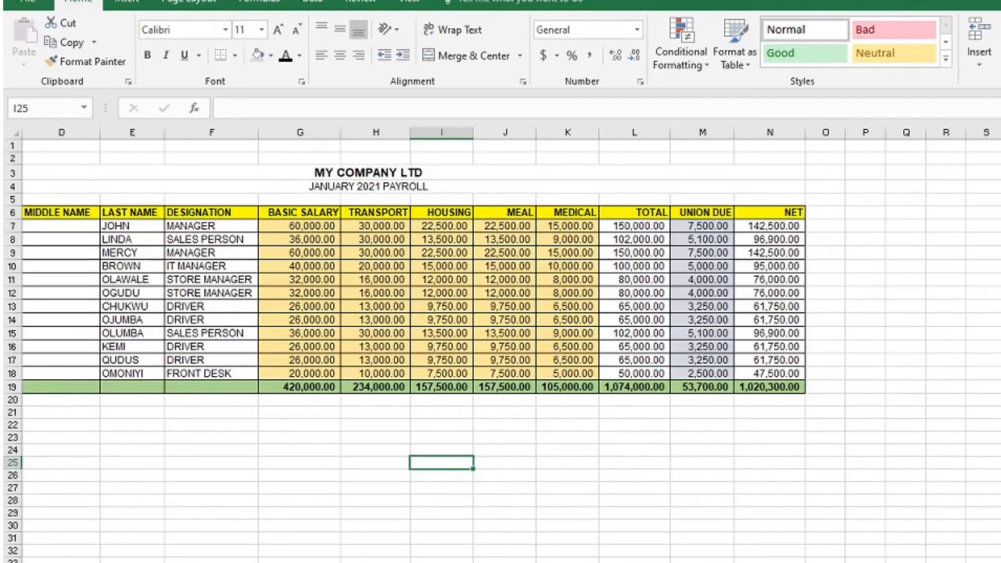
click(771, 562)
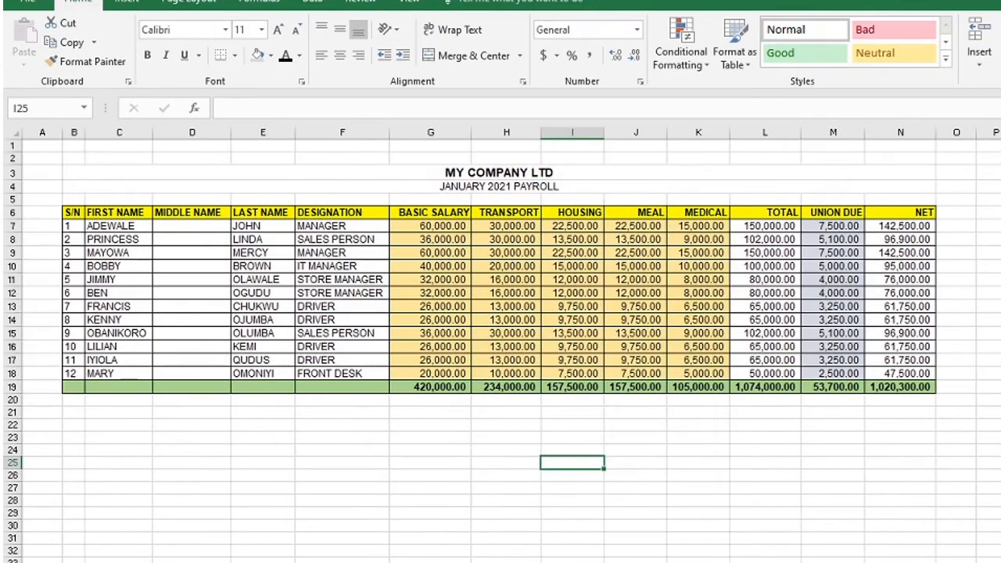
Fill in the middle initial or middle name of the first three employees in D7:D9.
click(180, 227)
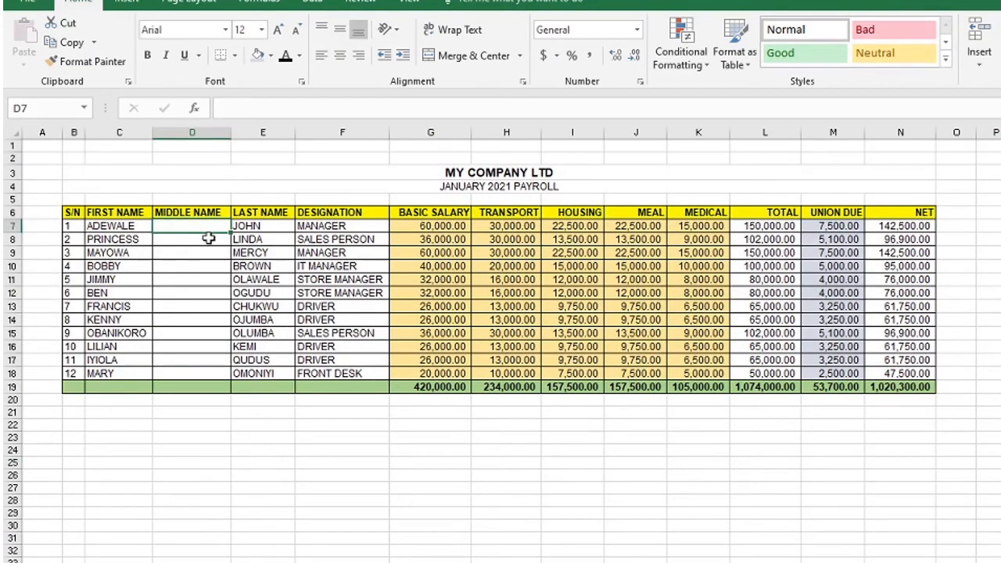
text(A)
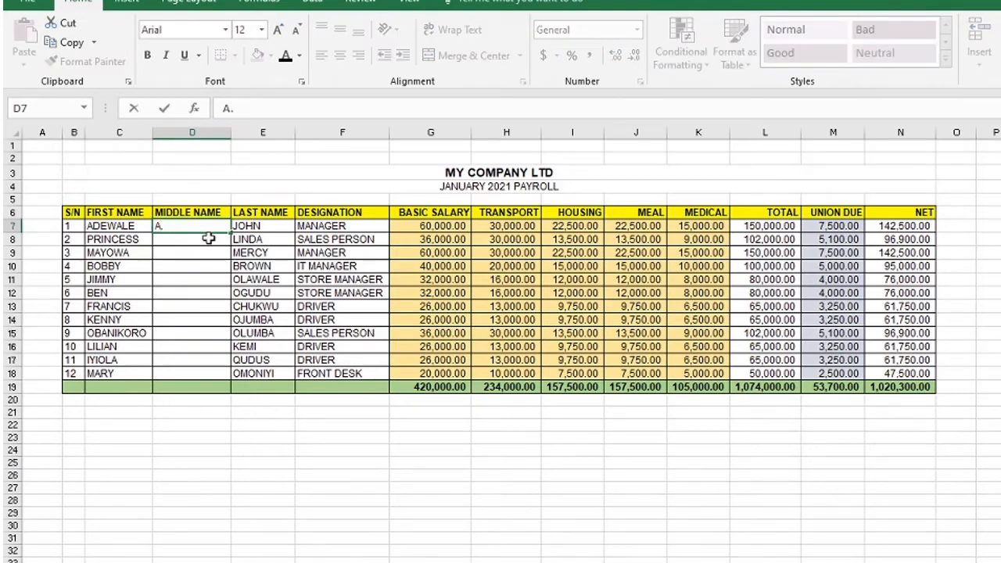
text(.)
key(Return)
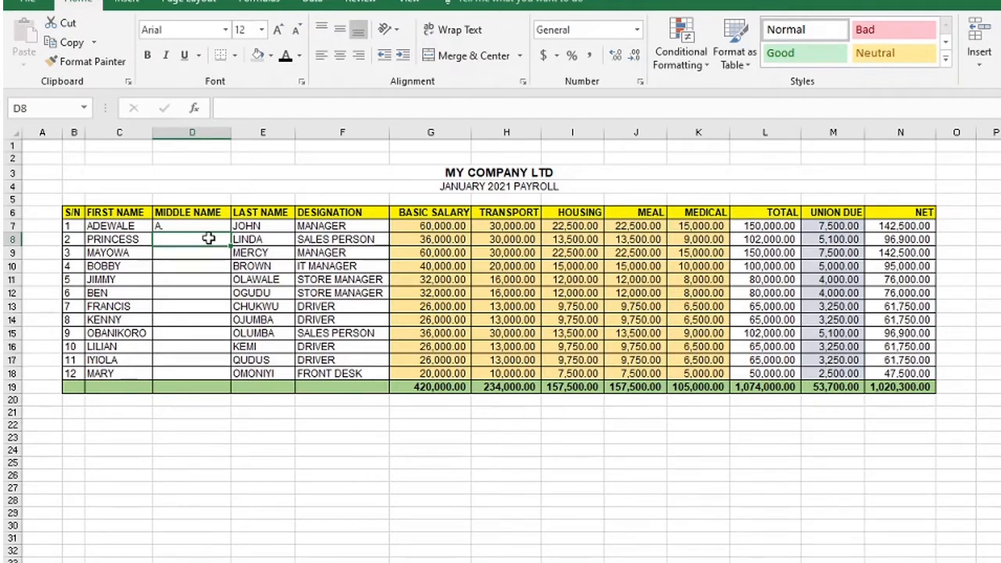
text(LOLA)
key(Return)
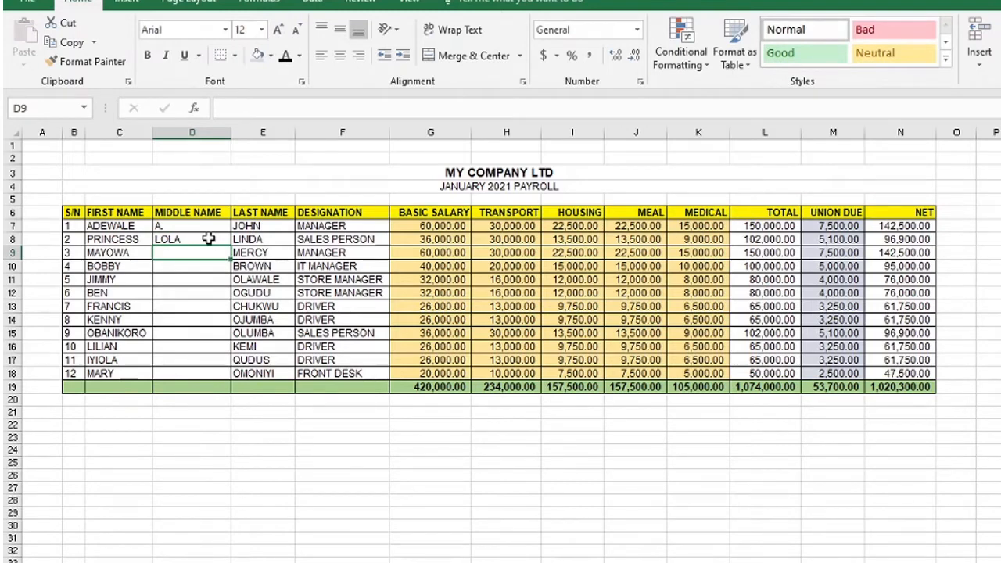
text(KEBBI)
key(Return)
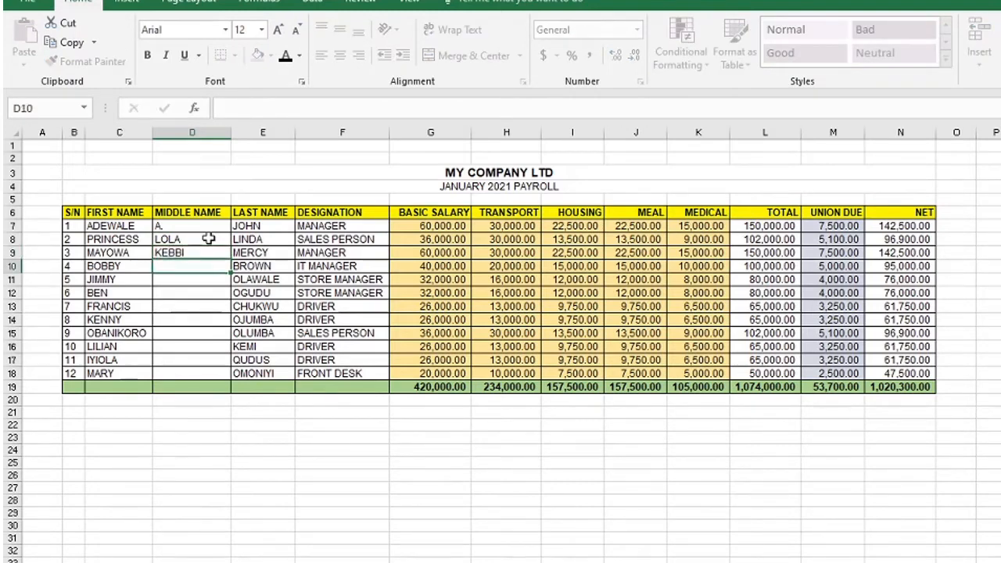
Enter the middle names of employees 4 to 6 in D10:D12.
text(YOLA)
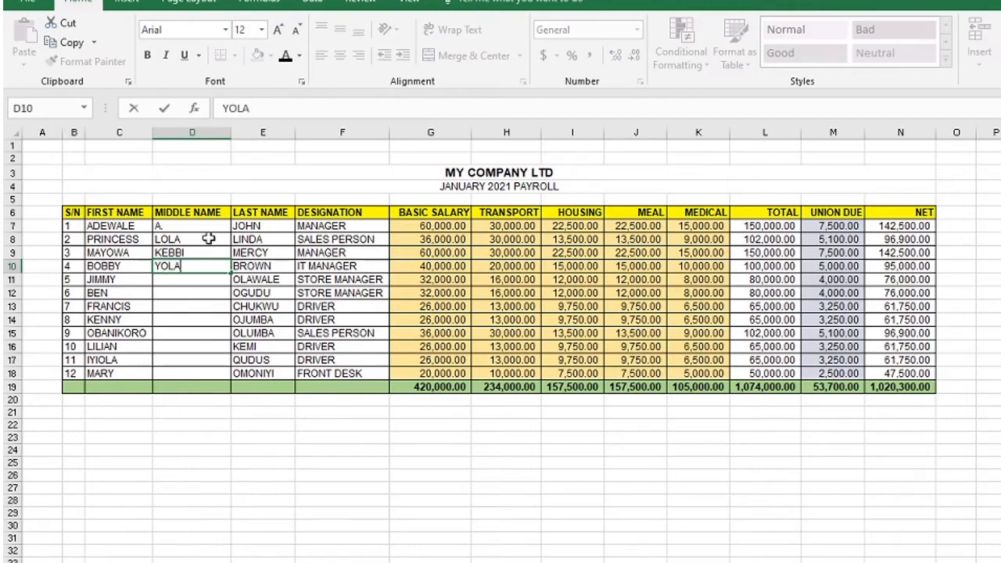
key(Return)
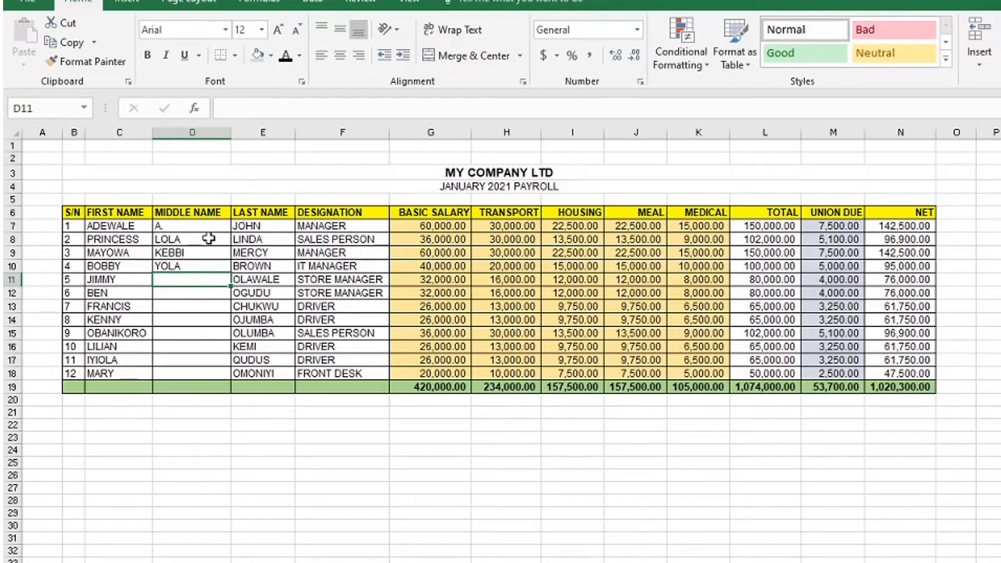
text(IKEJA)
key(Return)
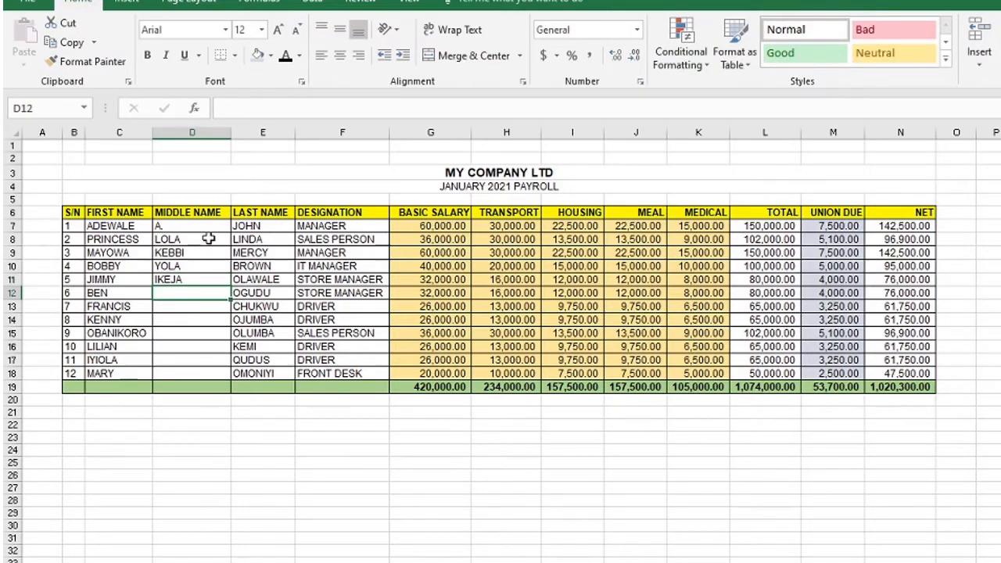
text(OSOGBO)
key(Return)
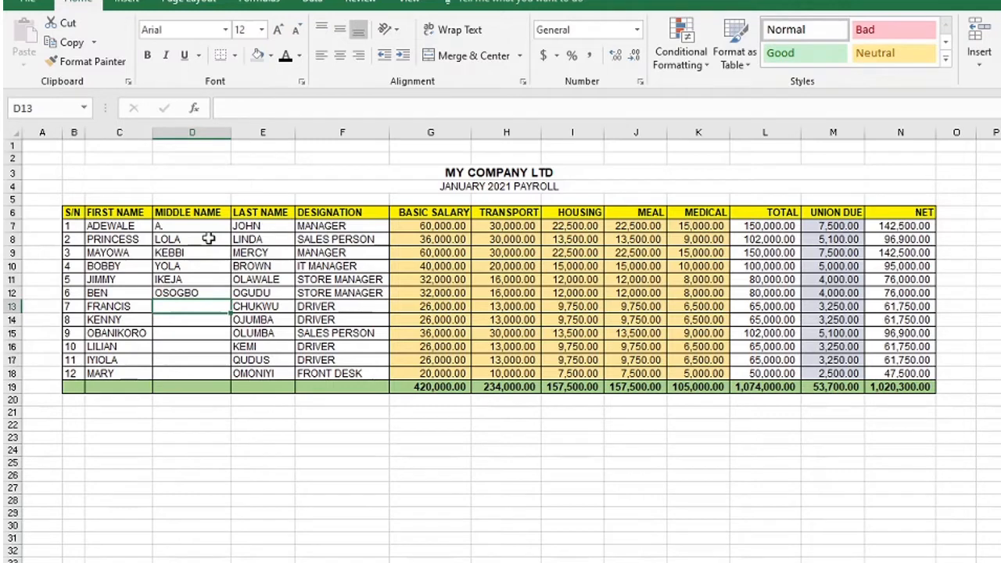
Enter the middle names of employees 7 and 8 in D13 and D14.
text(BENIN)
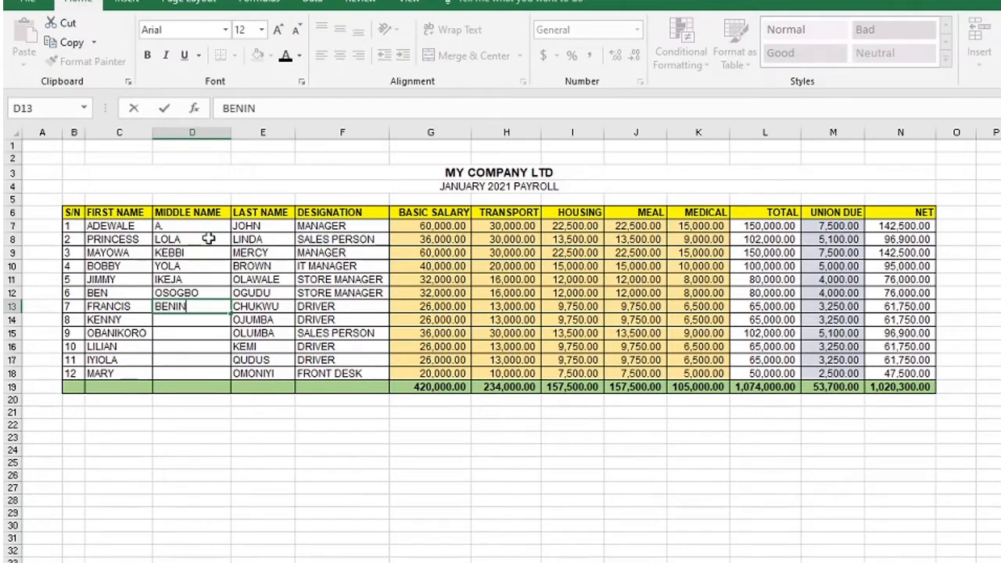
key(Return)
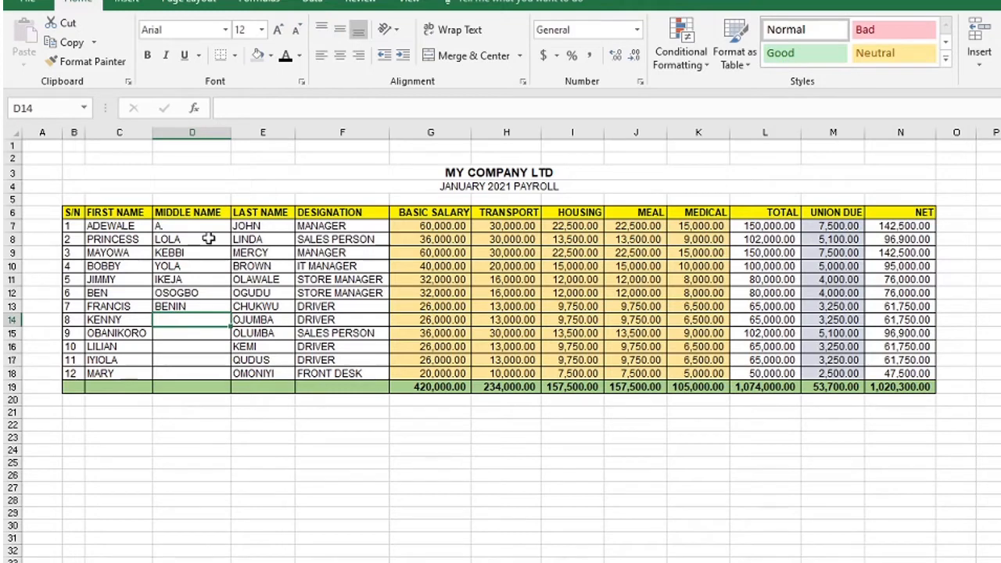
text(KWARA)
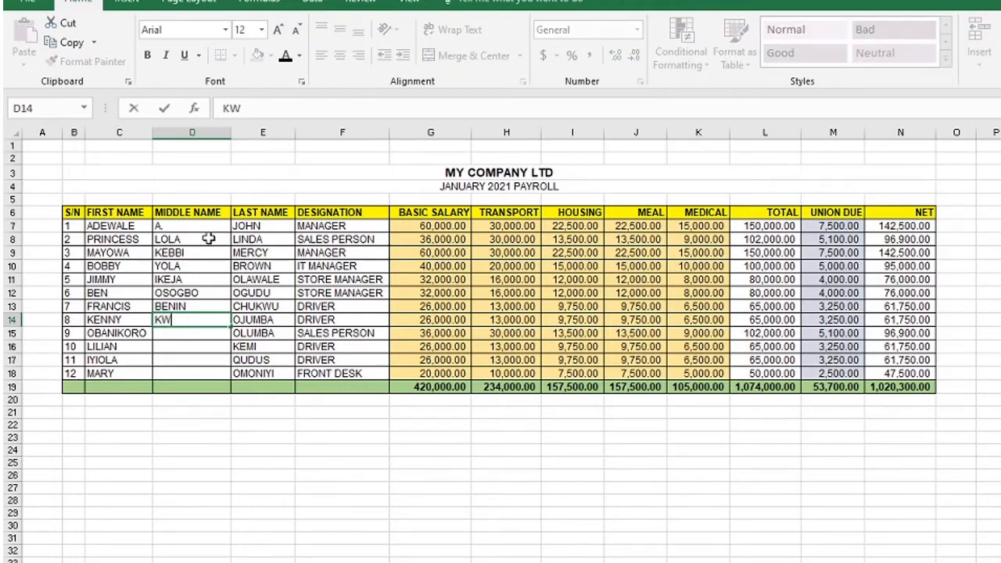
key(BackSpace)
key(BackSpace)
key(BackSpace)
key(BackSpace)
key(BackSpace)
text(ILORIN)
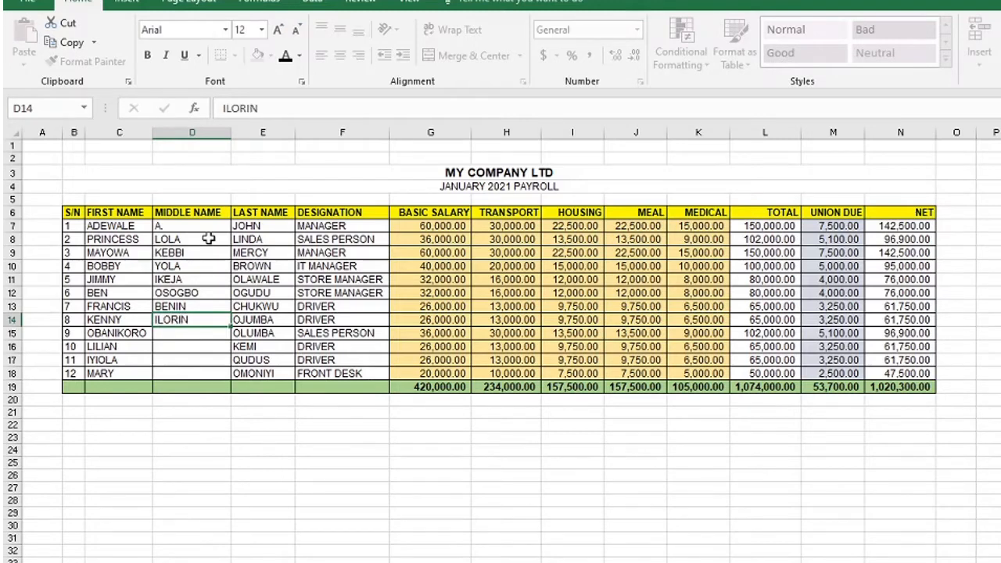
key(Return)
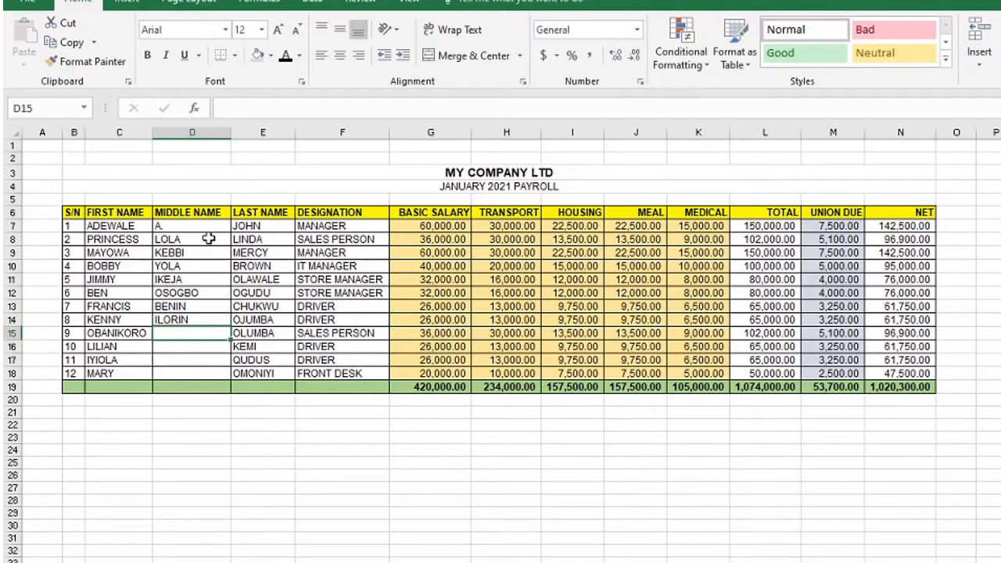
Enter the middle names of employees 9 and 10 in D15 and D16.
text(RIVERS)
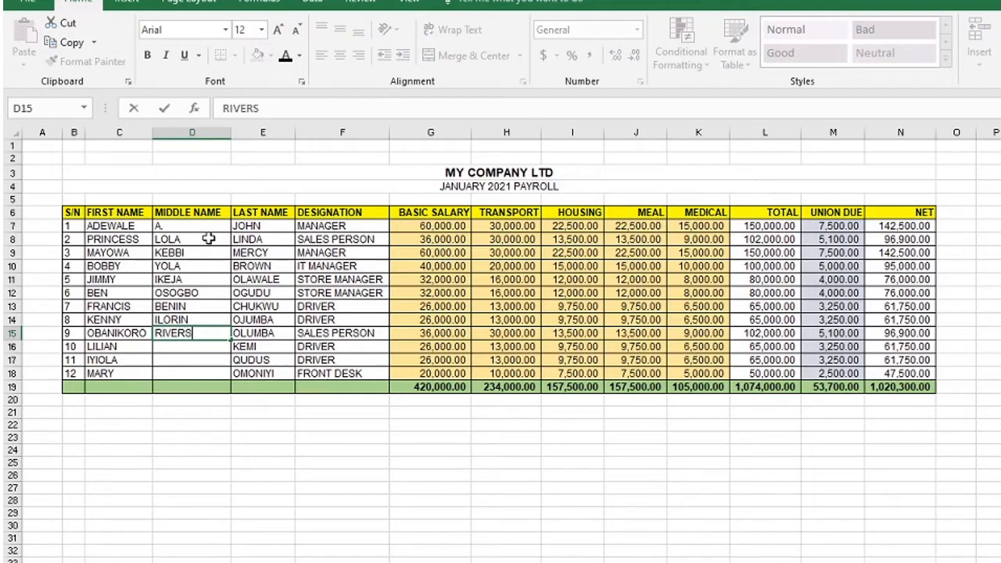
key(Return)
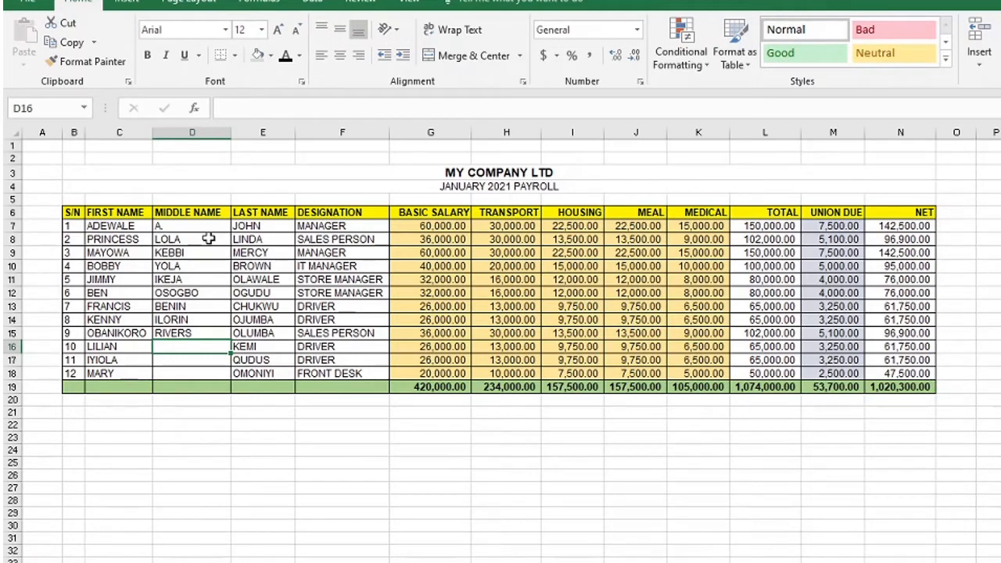
text(IJEBU)
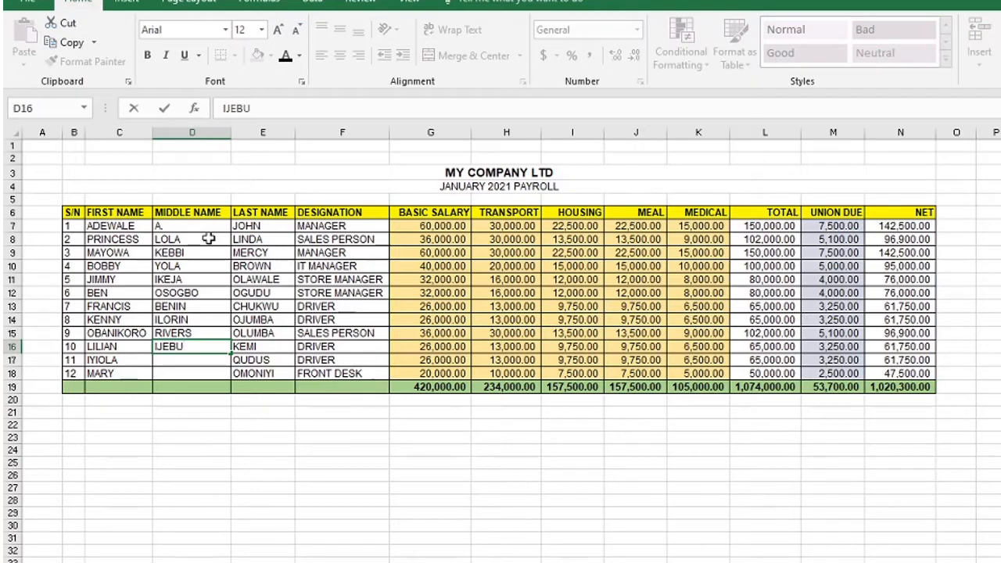
key(Return)
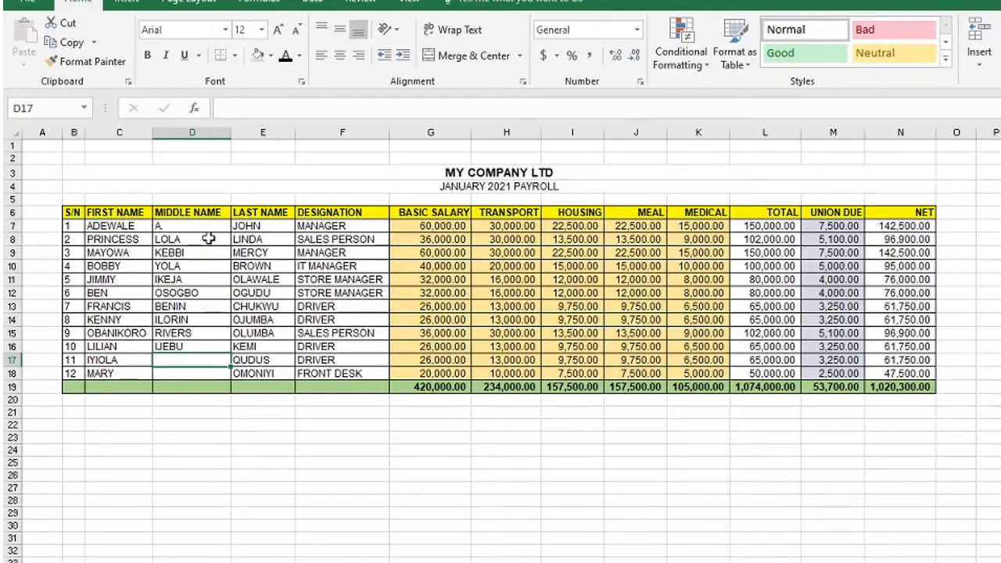
Enter the middle name of employee 11 in D17 and the middle initial of employee 12 in D18.
text(UMU)
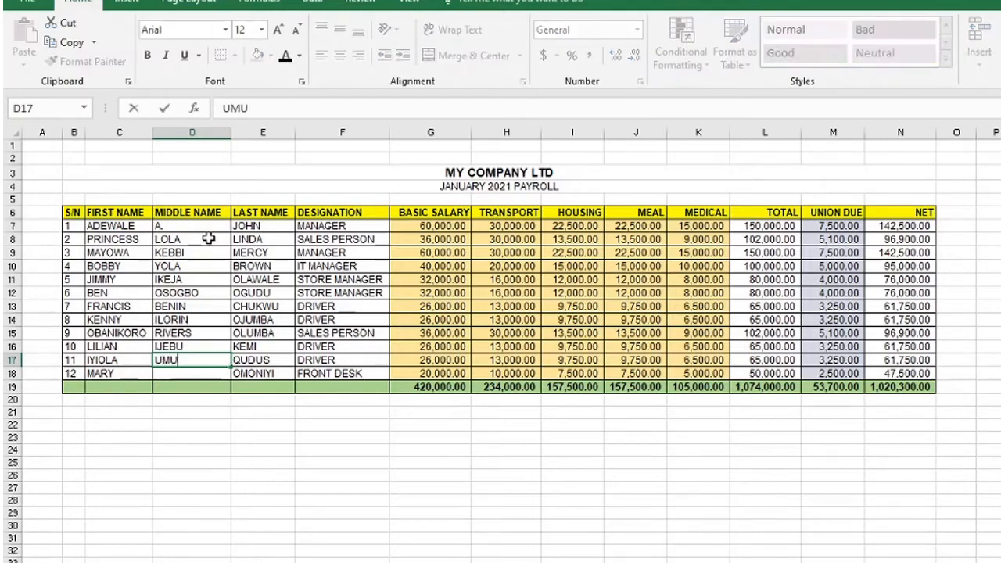
text(AIA)
key(Return)
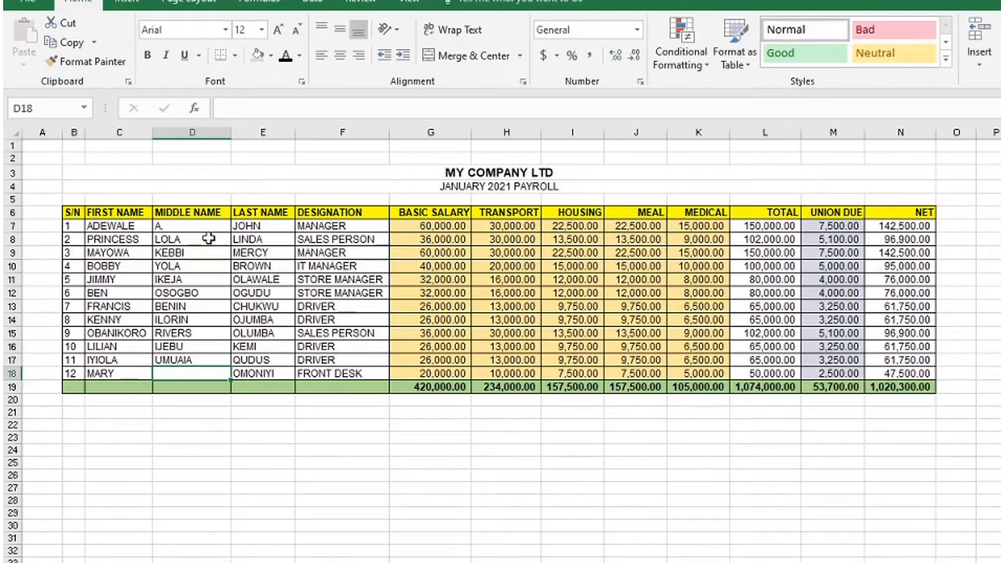
text(C.)
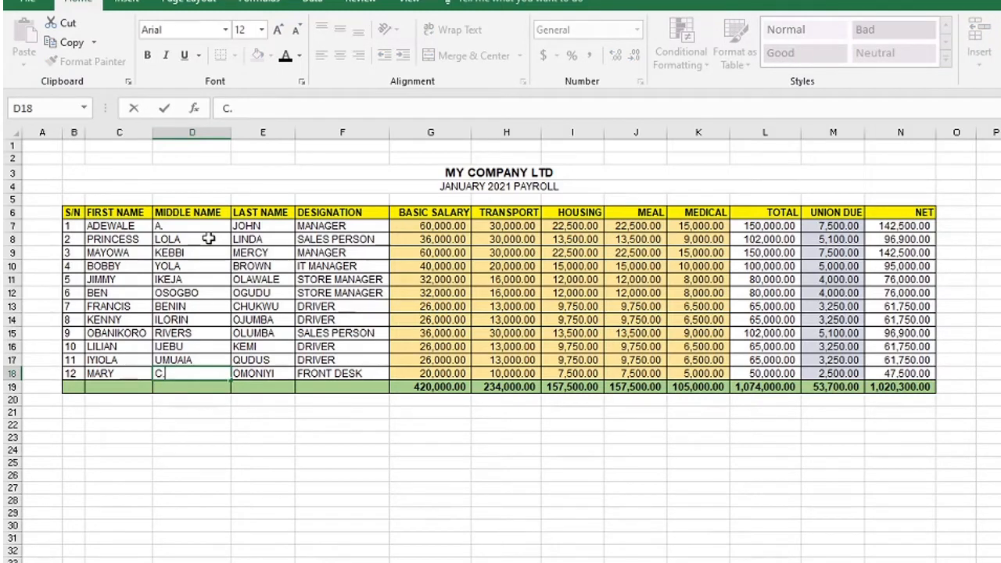
key(Return)
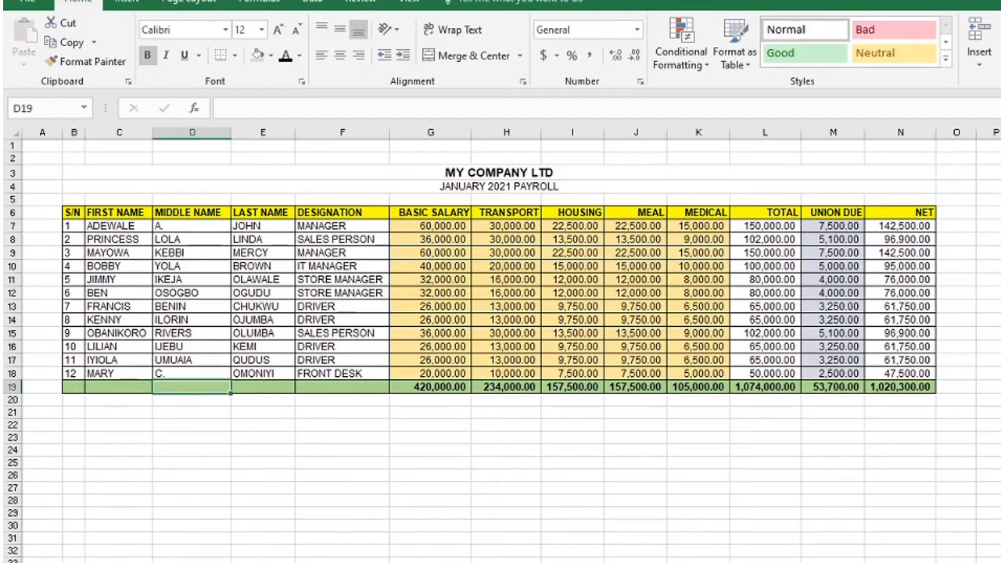
Enlarge the worksheet display by setting a custom zoom magnification.
click(1000, 562)
drag(691, 342, 662, 344)
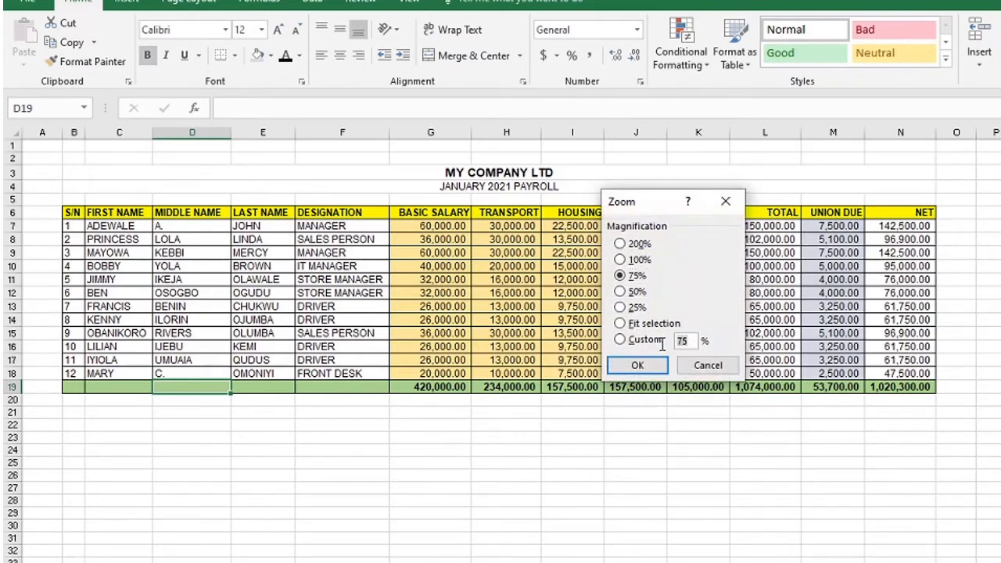
text(0)
key(Return)
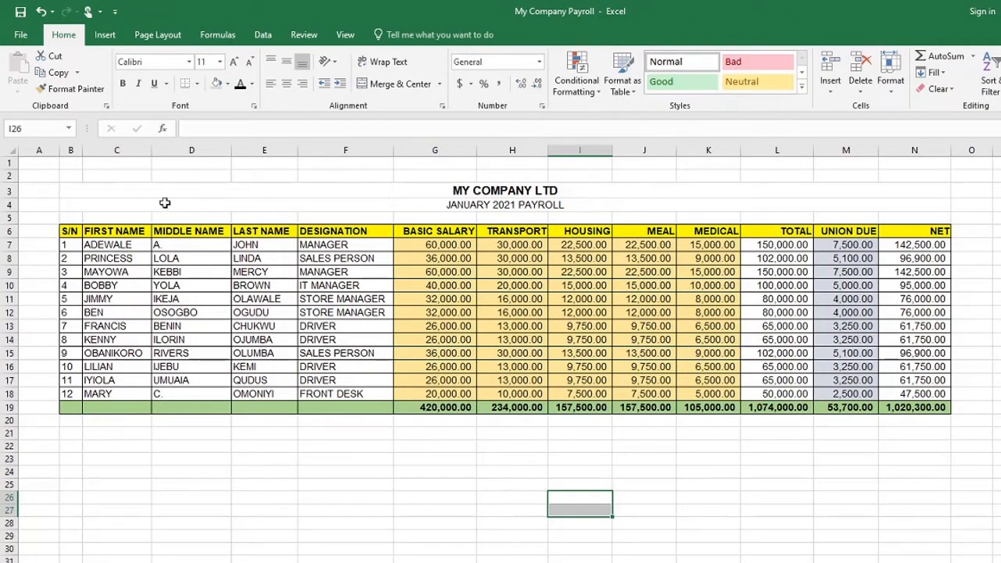
click(130, 150)
click(185, 149)
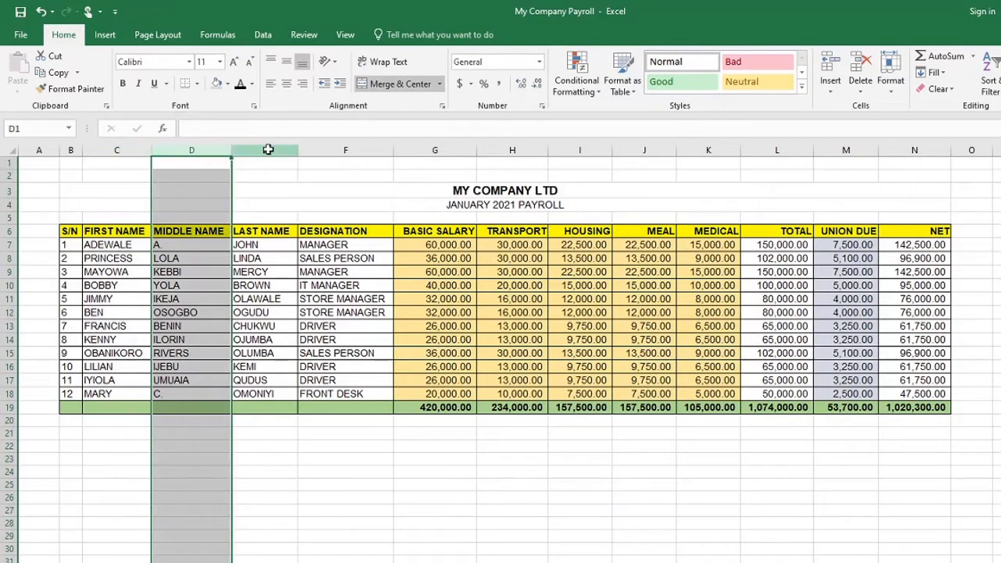
click(266, 149)
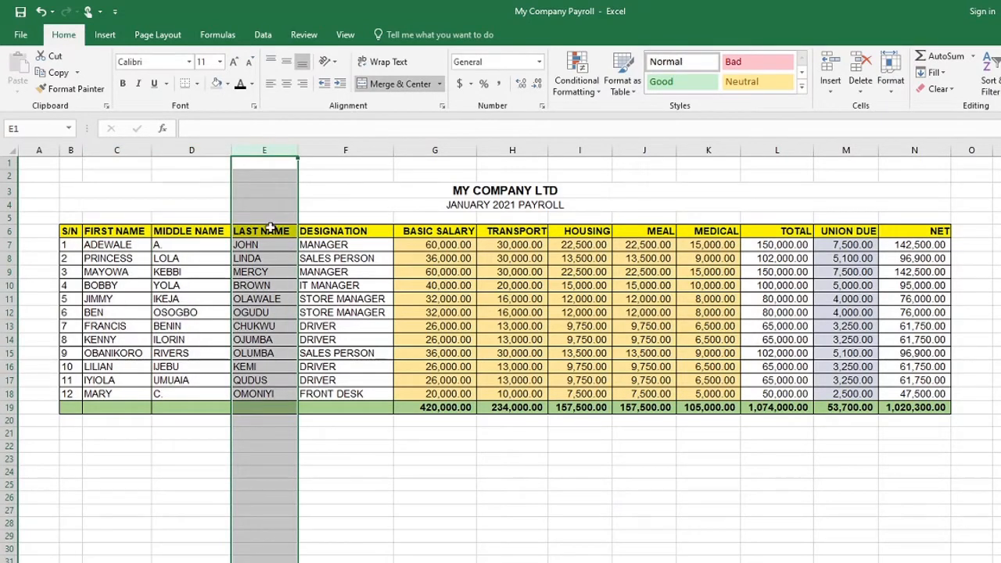
click(361, 496)
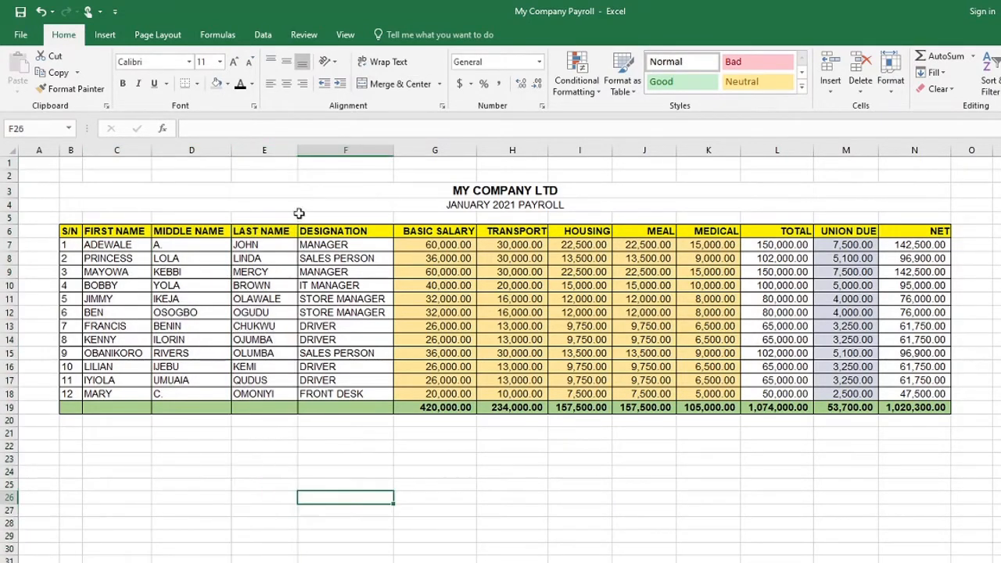
Insert a new column between LAST NAME and DESIGNATION and head it FULL NAME in F6.
click(327, 148)
right_click(327, 148)
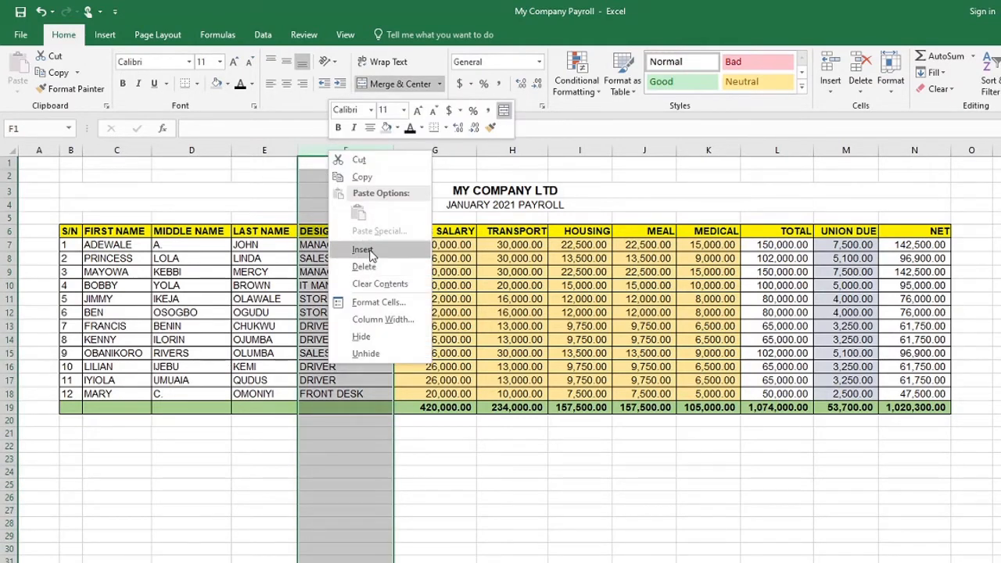
click(368, 258)
click(427, 482)
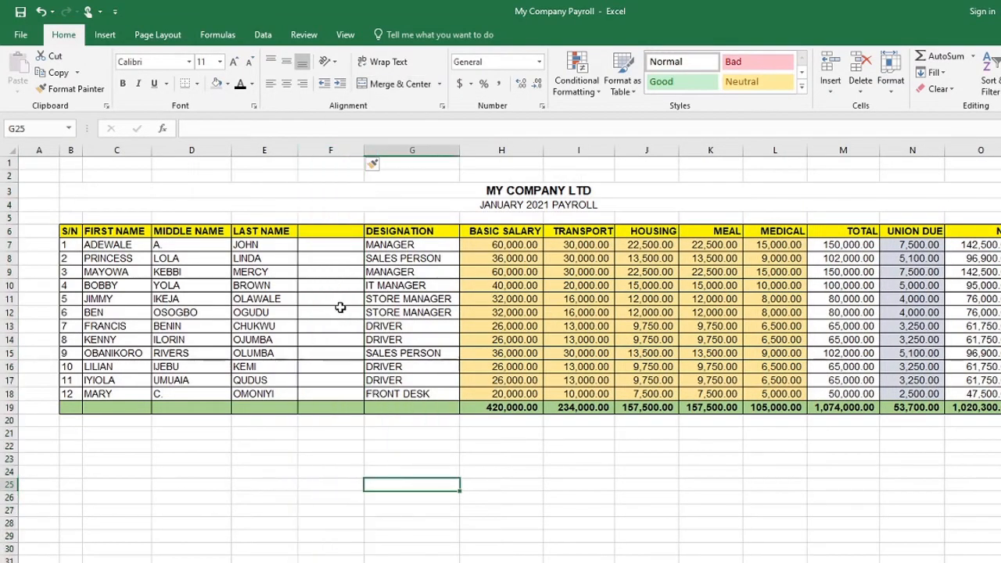
click(344, 234)
text(FU)
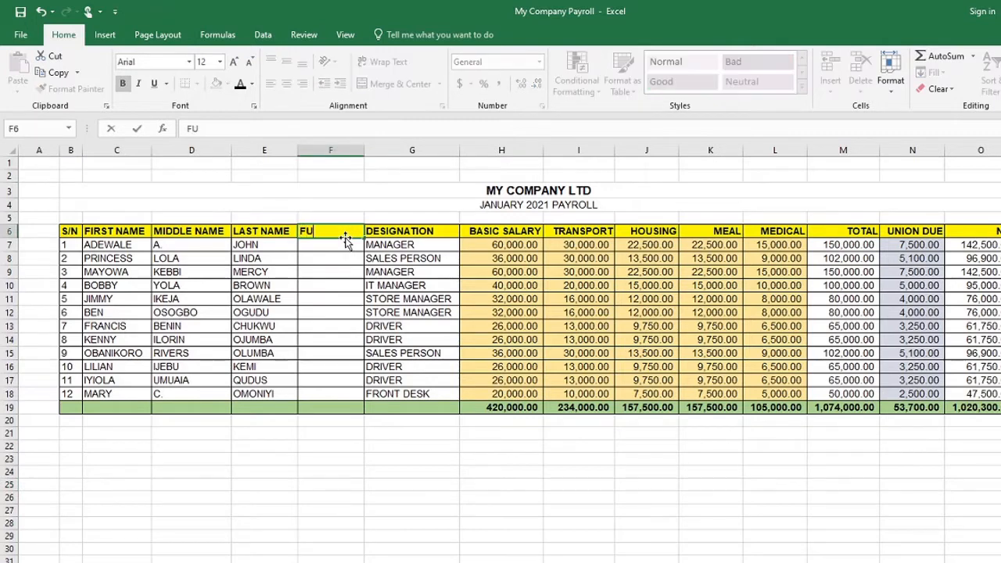
text(LL NAME)
key(Return)
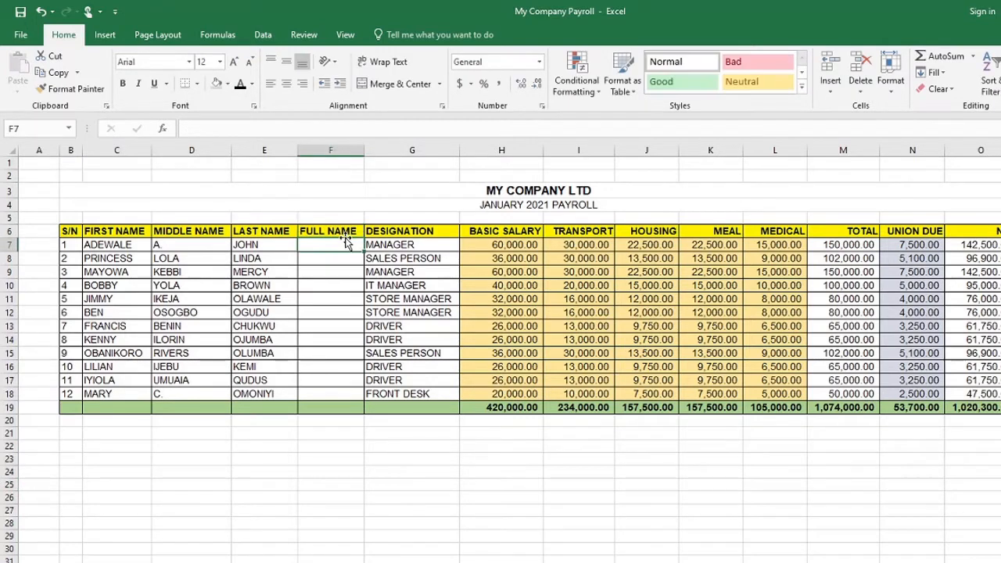
Enter the first employee's full name in F7 as plain text, and clear the cell again.
text(ADE)
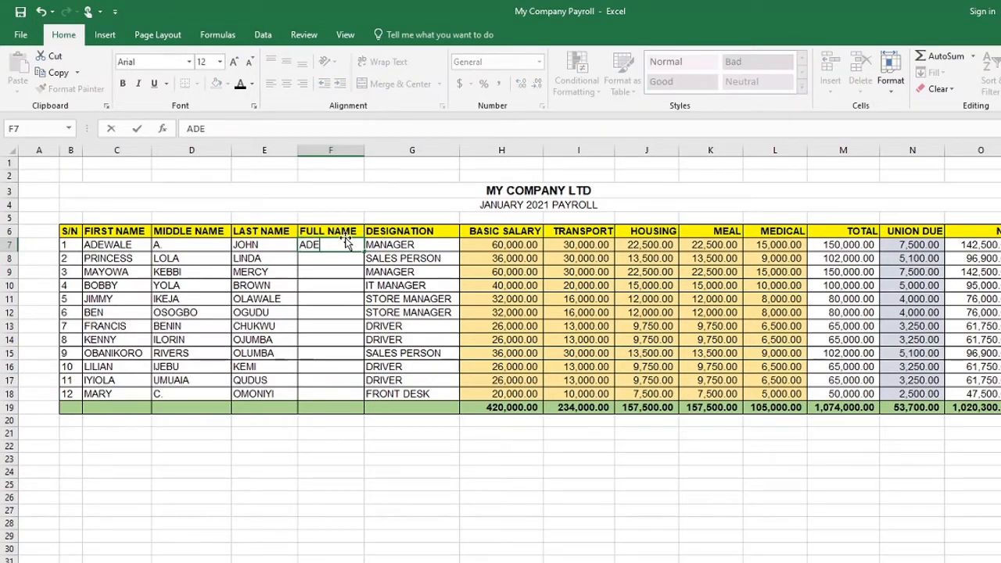
text(WALE A. JOHN)
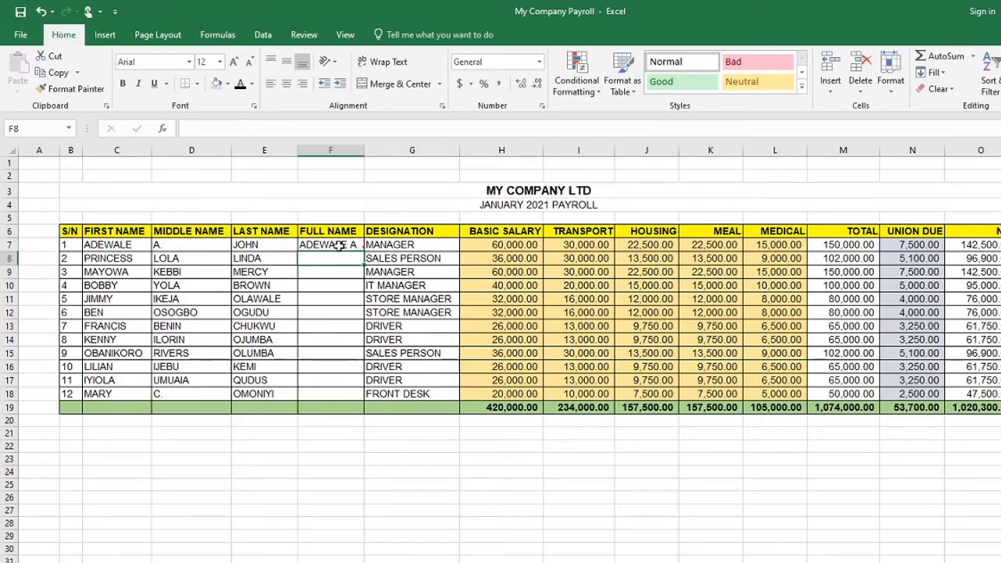
click(338, 246)
key(Delete)
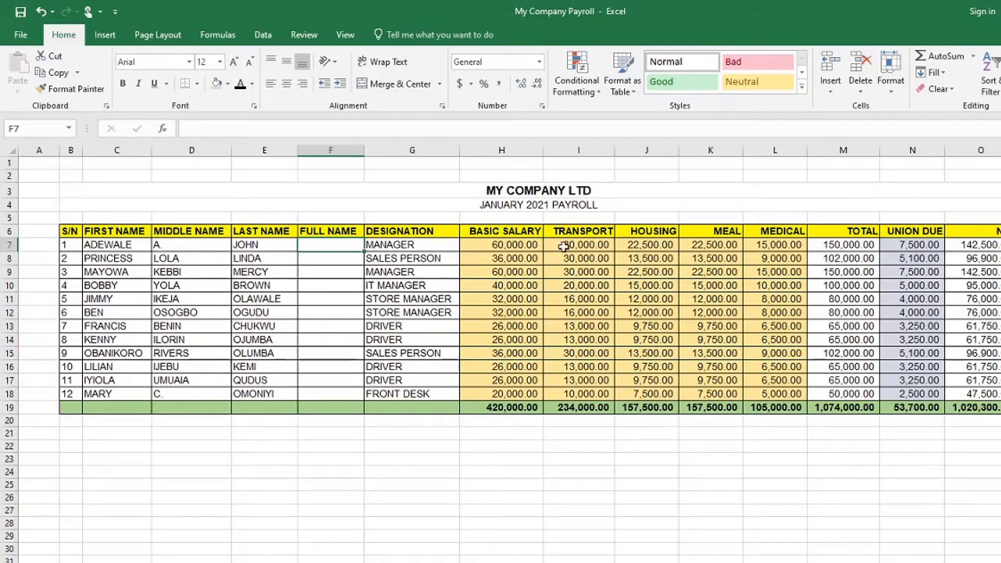
Enter the sample numbers 2000 in H24 and 3000 in I24 below the payroll table.
click(516, 474)
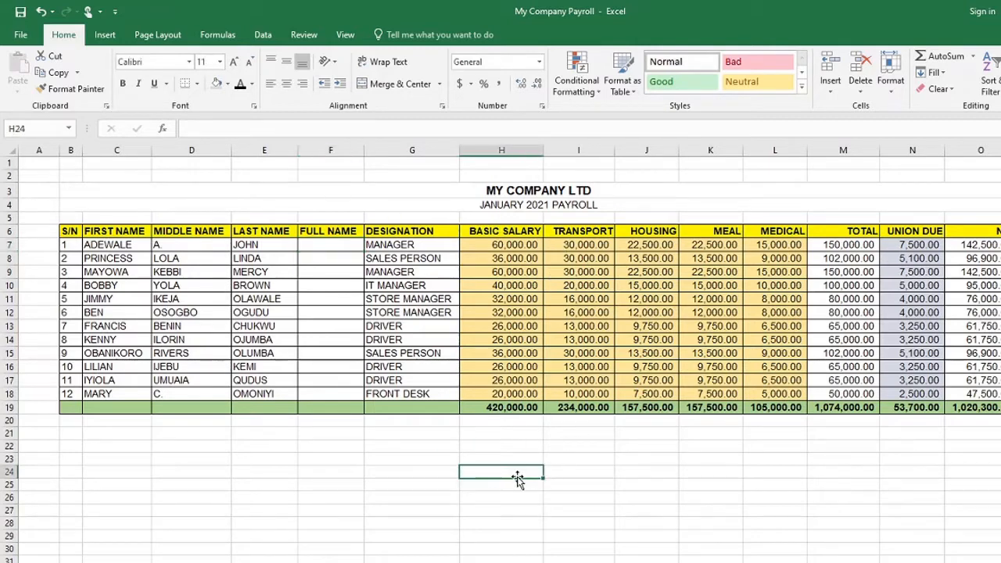
click(589, 475)
click(517, 473)
text(2)
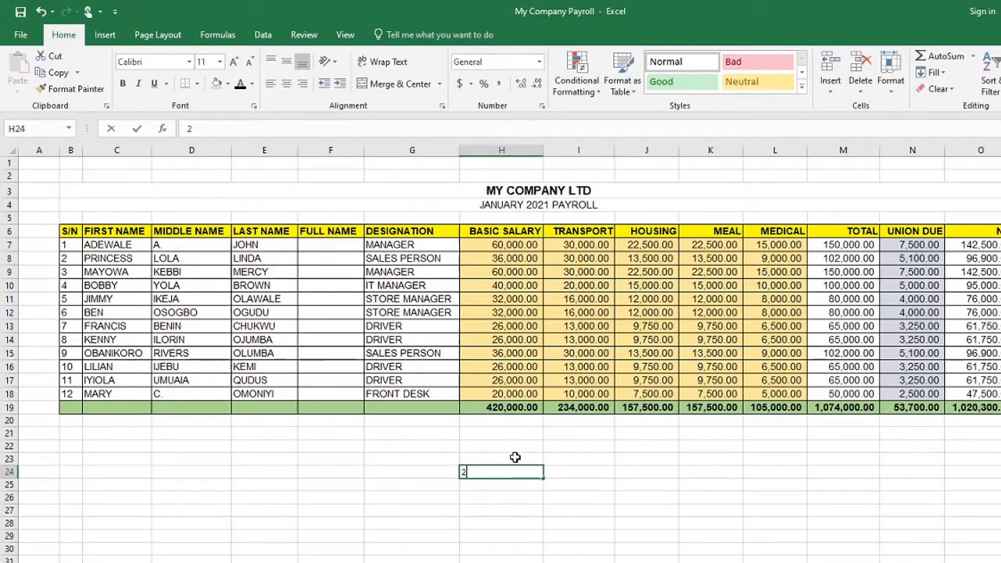
text(000)
key(Tab)
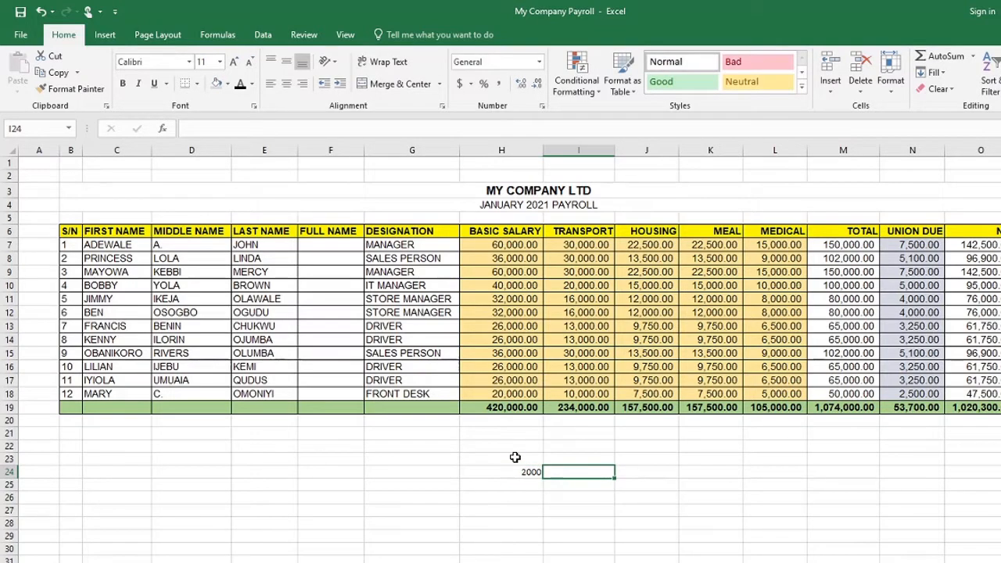
text(3000)
key(Tab)
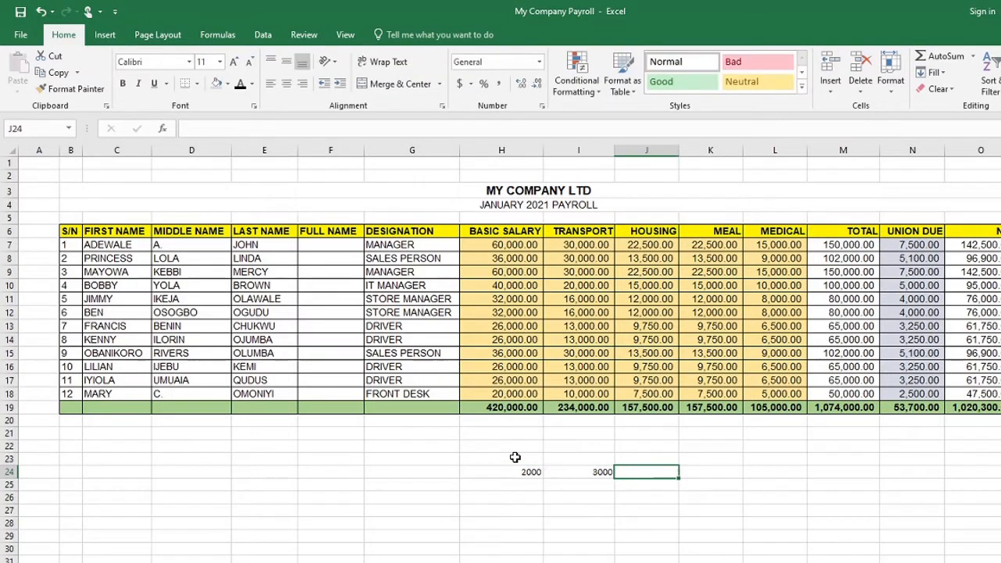
Add the two sample numbers in J24 with the formula =H24+I24.
text(=)
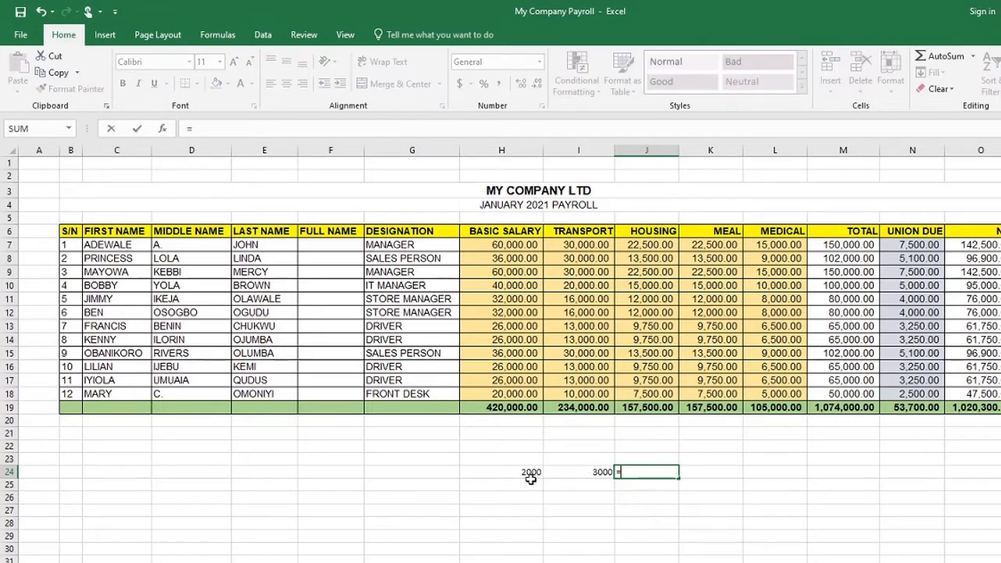
click(529, 473)
text(+)
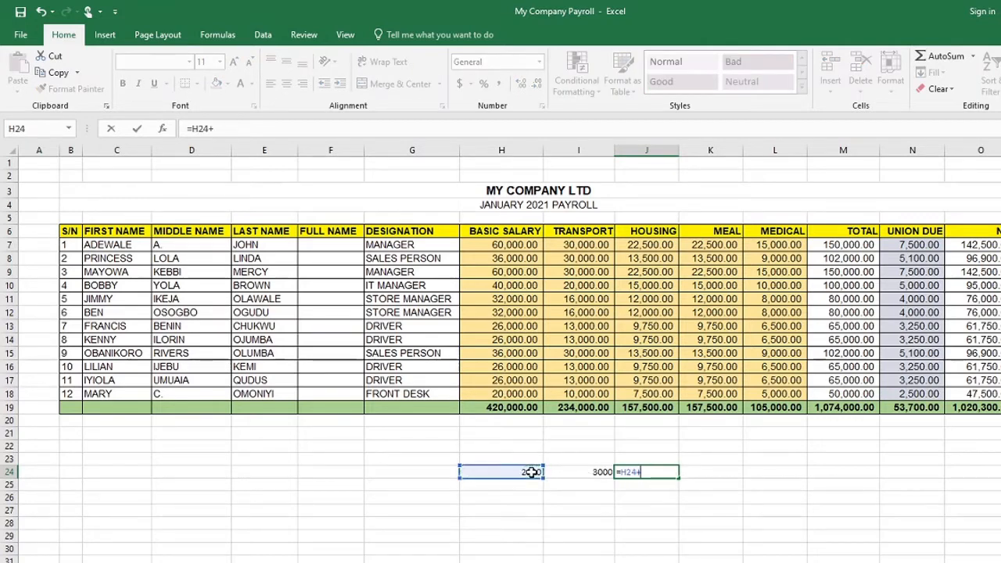
click(578, 471)
key(Return)
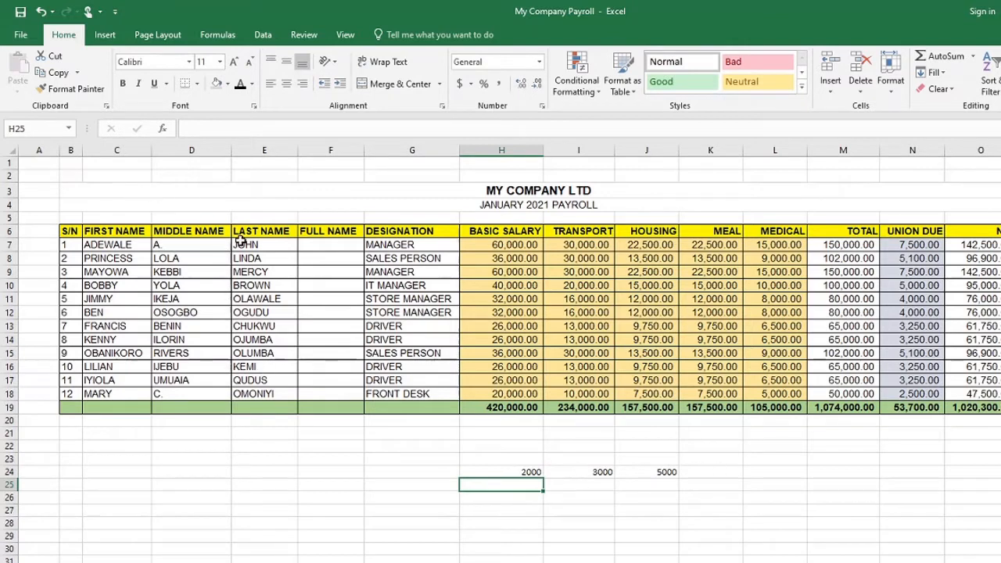
Delete the whole of row 24 with the sample addition.
drag(530, 472, 696, 467)
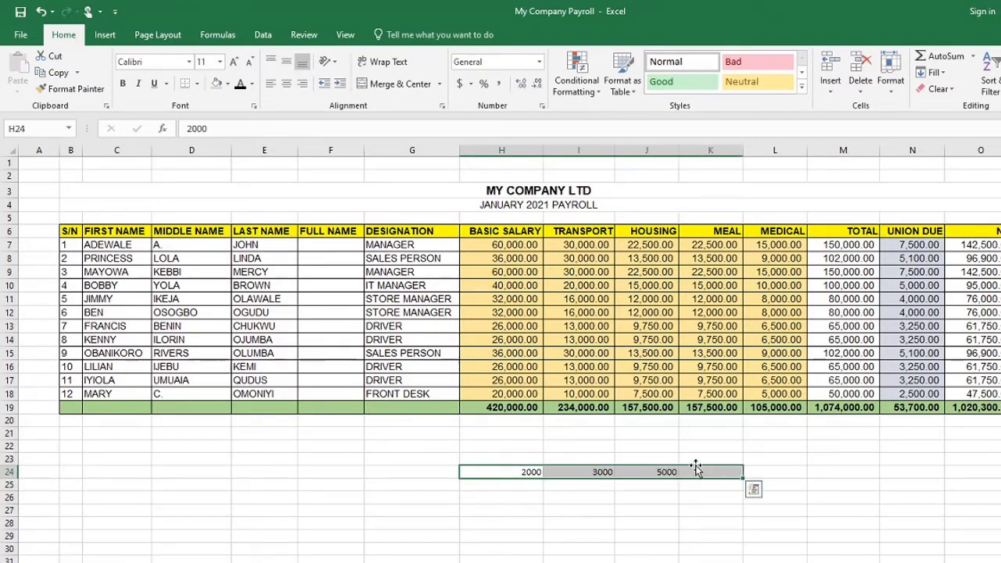
click(9, 472)
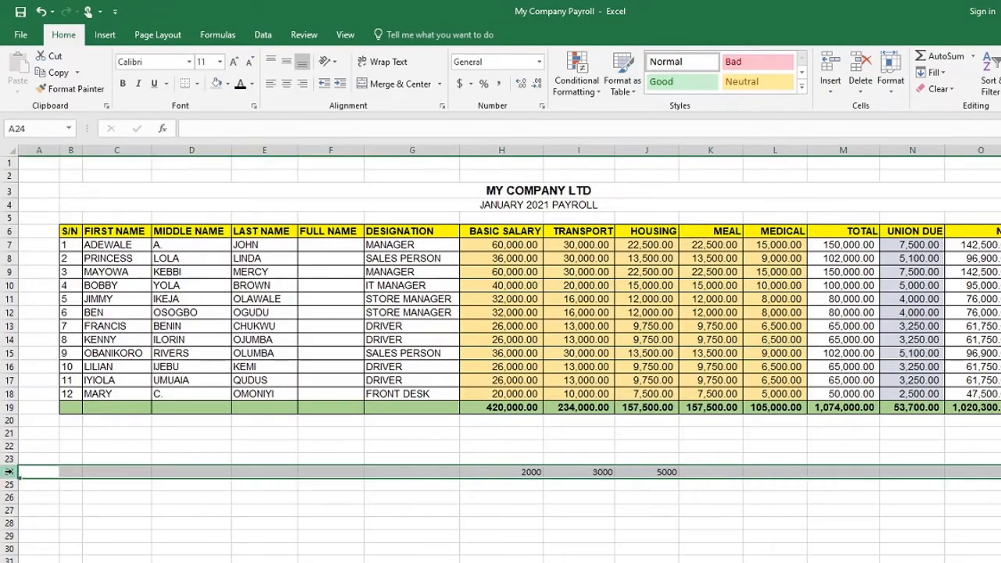
click(860, 69)
Try to combine the first employee's names in F7 with the formula =C7+D7+E7, and clear the cell.
click(326, 247)
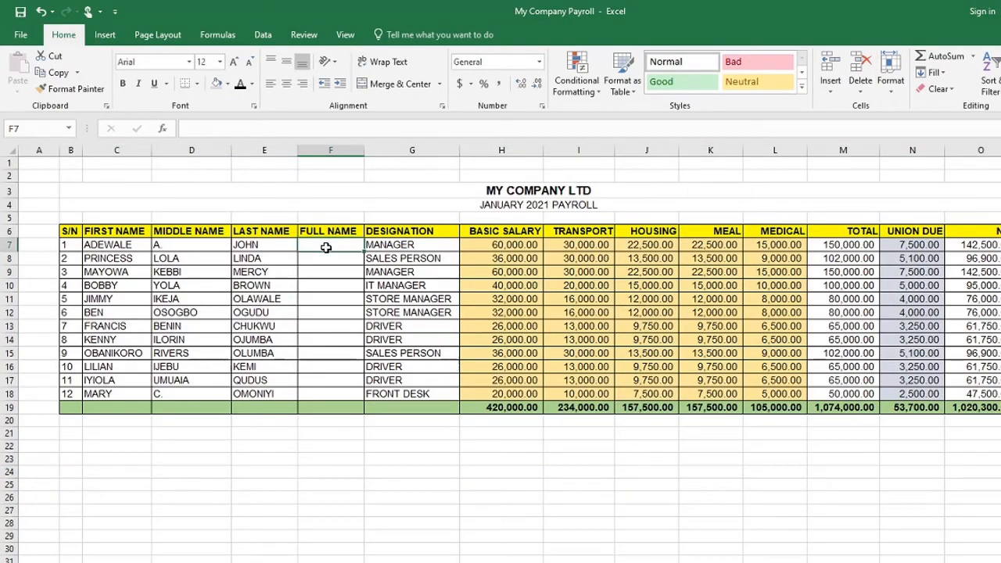
text(=)
click(122, 245)
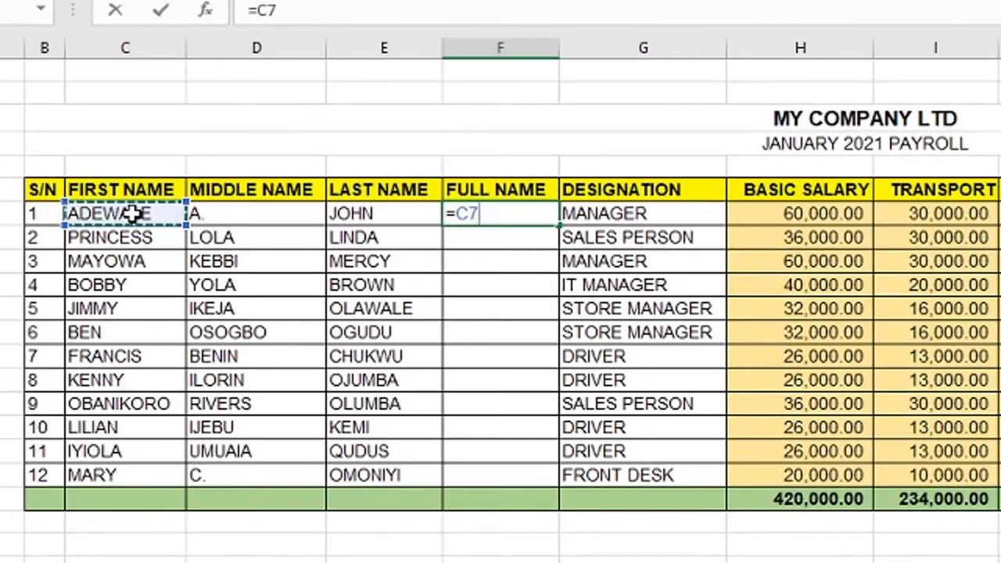
text(+)
click(219, 213)
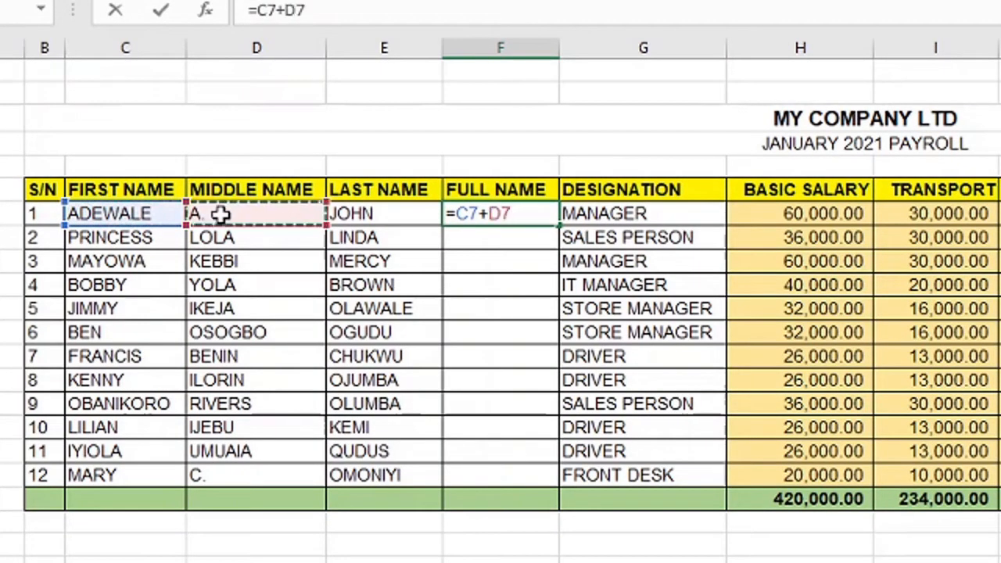
text(+)
click(362, 216)
key(Return)
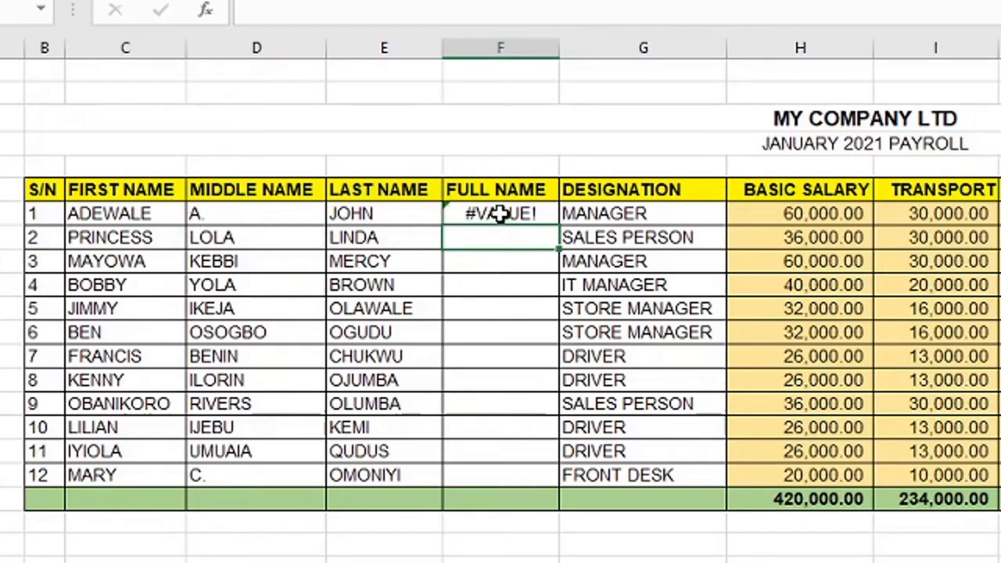
click(500, 213)
key(Delete)
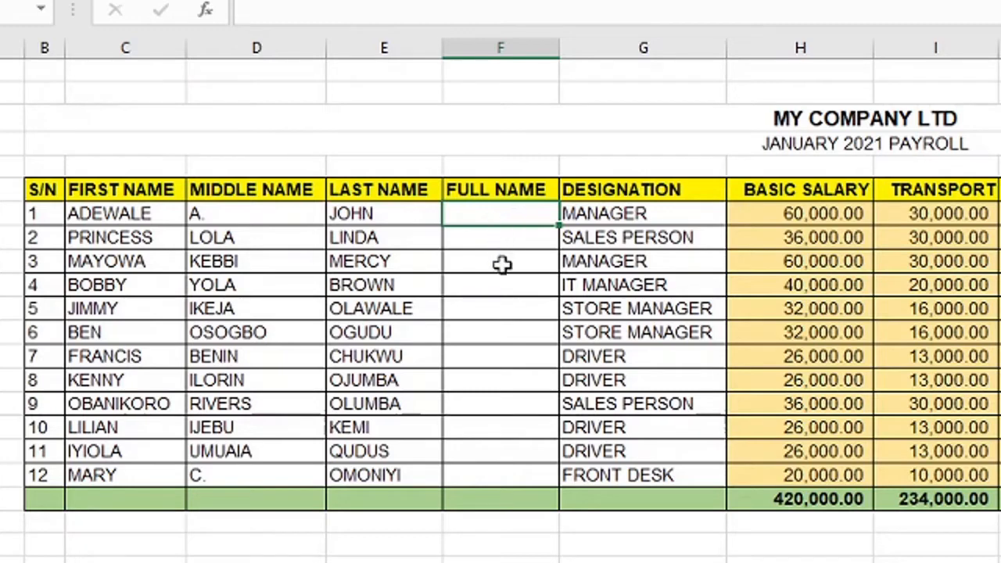
Combine the first employee's names in F7 with the formula =C7&D7&E7, and fit column F to its contents.
double_click(465, 208)
text(&)
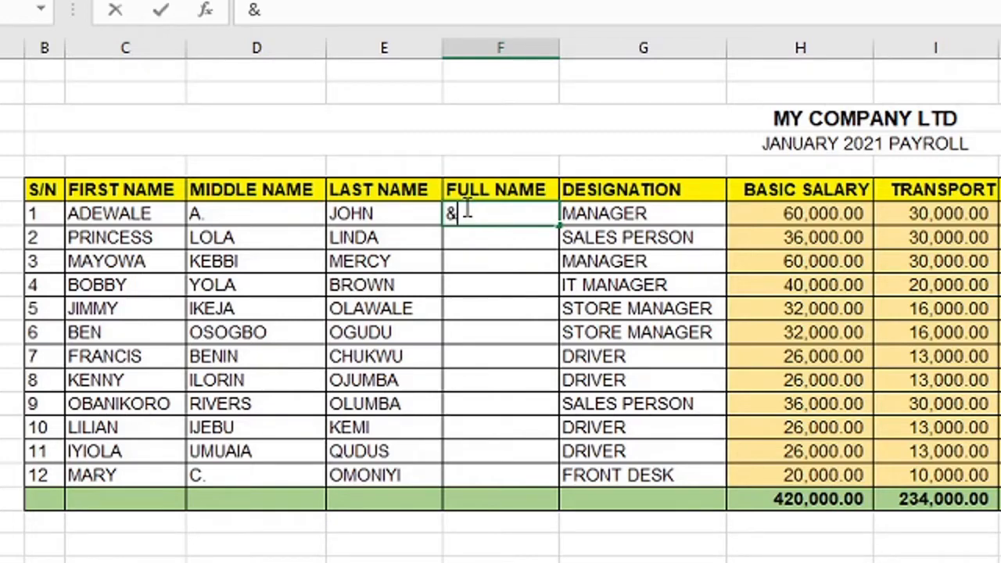
key(BackSpace)
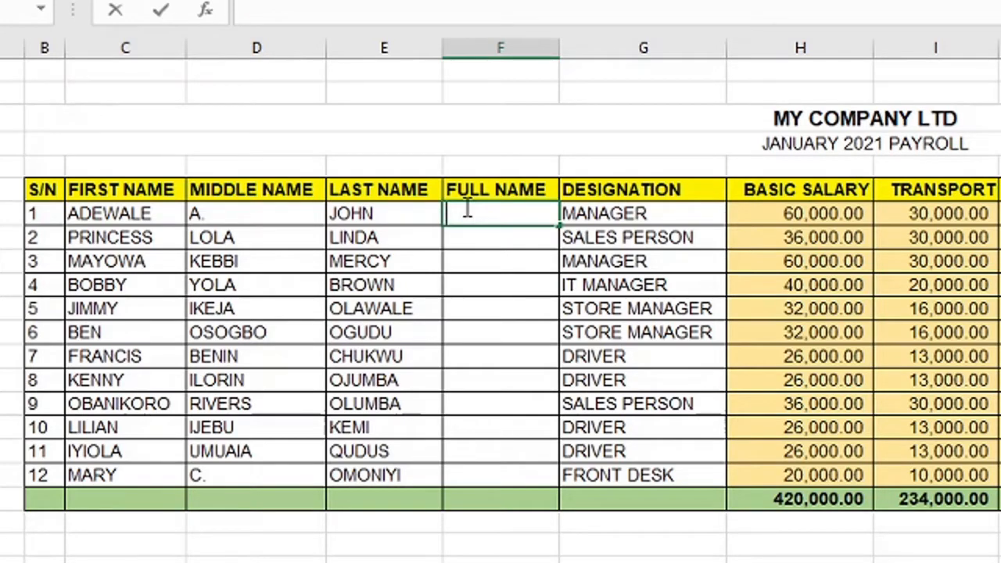
text(=)
click(145, 213)
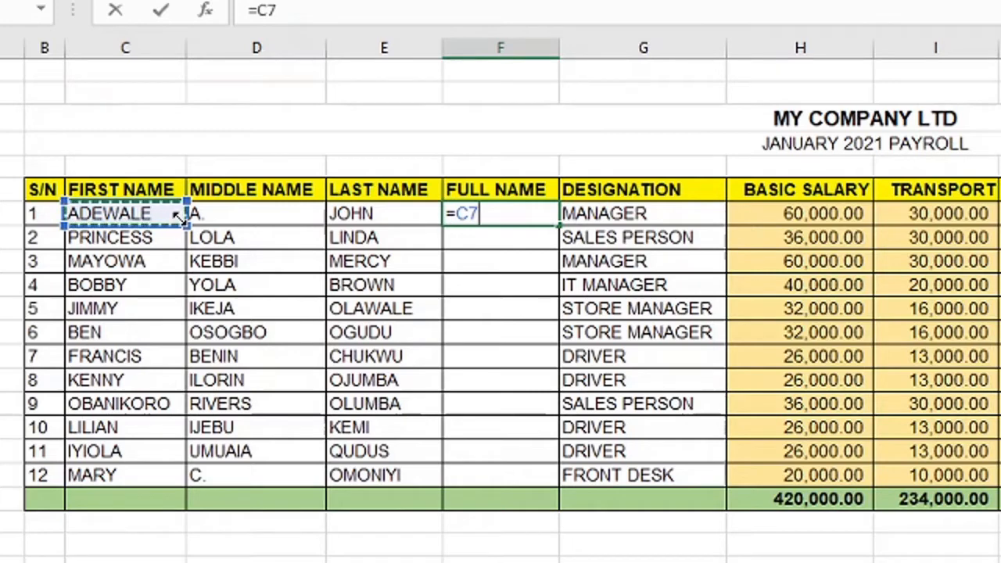
text(&)
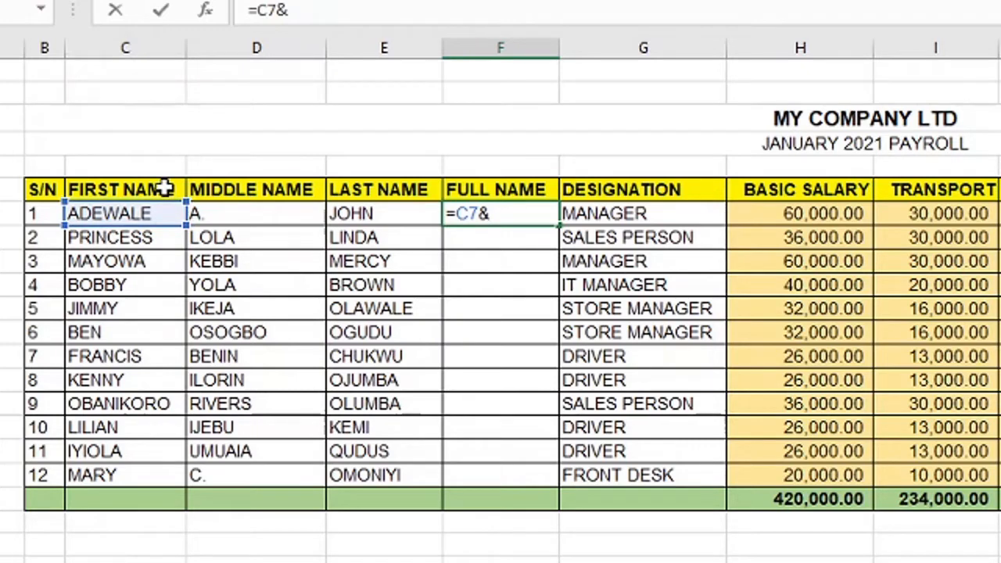
click(255, 216)
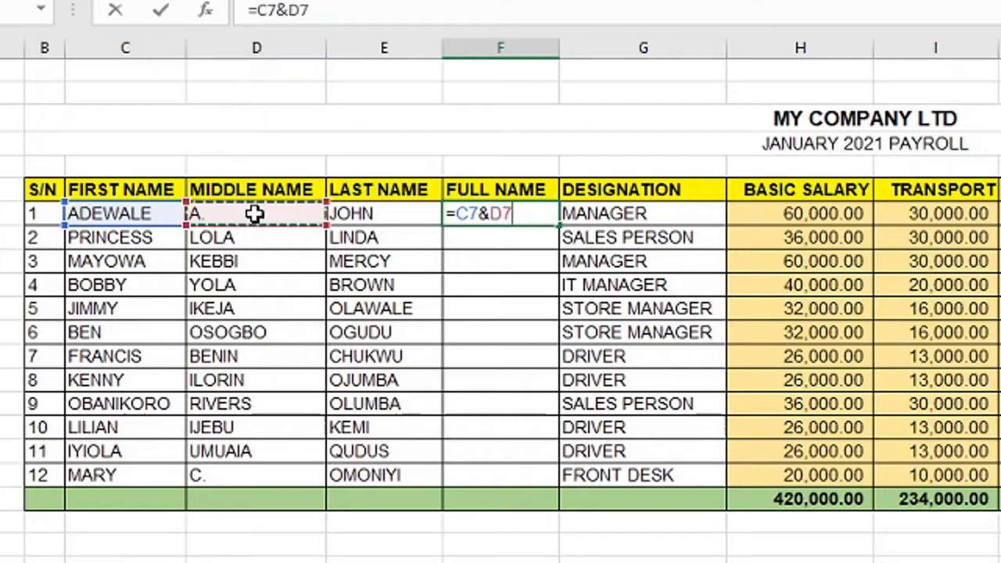
text(&)
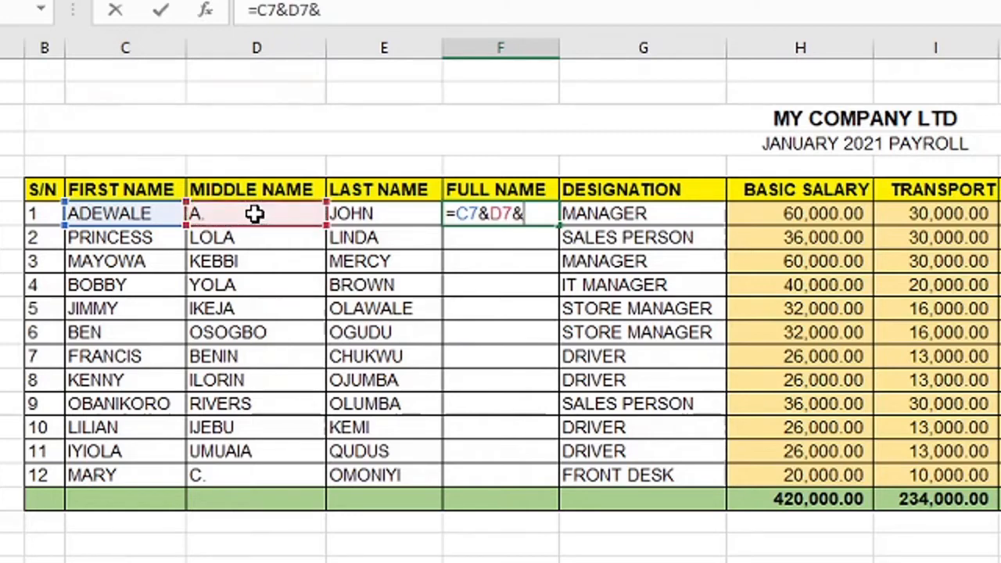
click(364, 213)
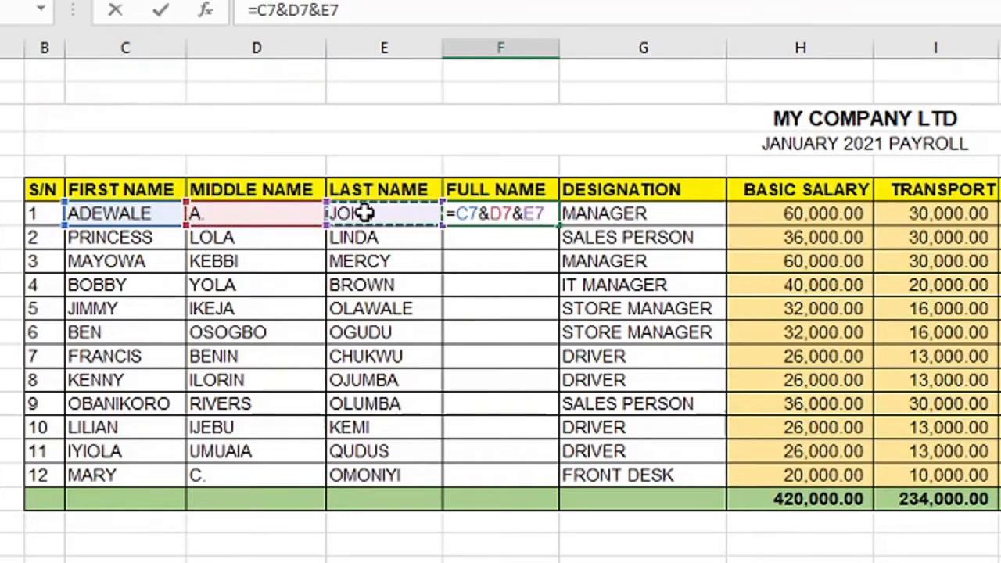
key(Return)
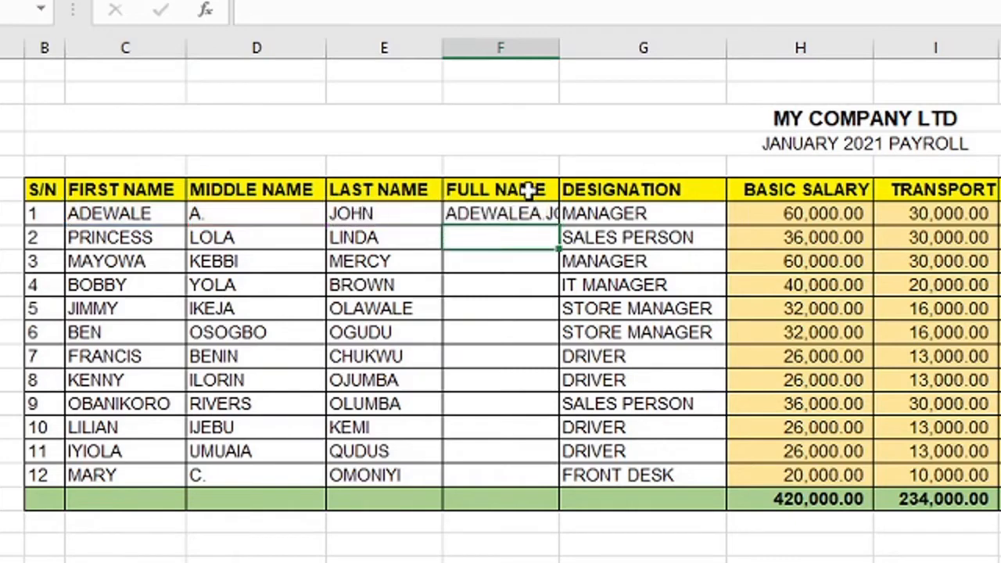
double_click(559, 51)
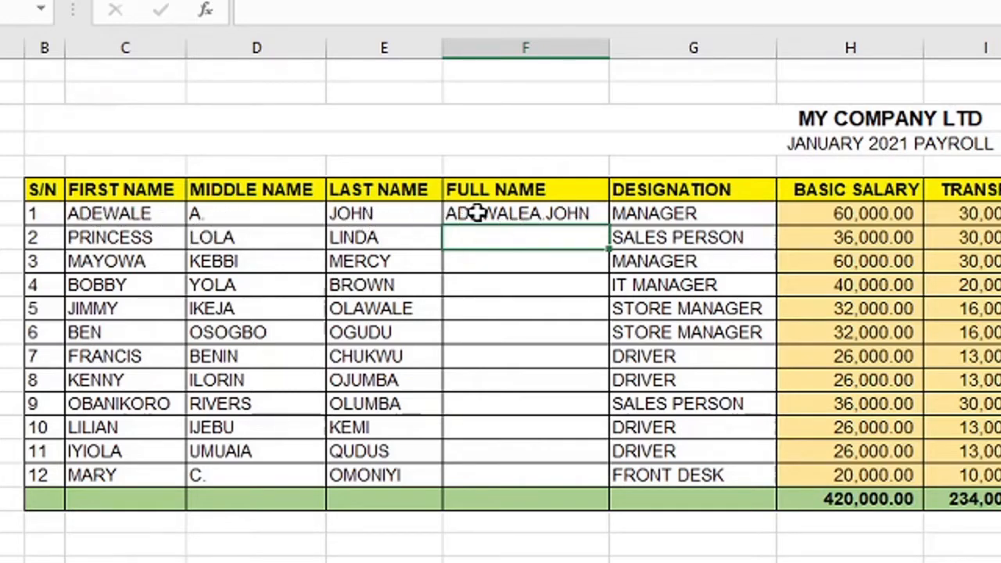
Add a space between the first and middle names by changing the F7 formula to =C7&" "&D7&E7.
click(500, 212)
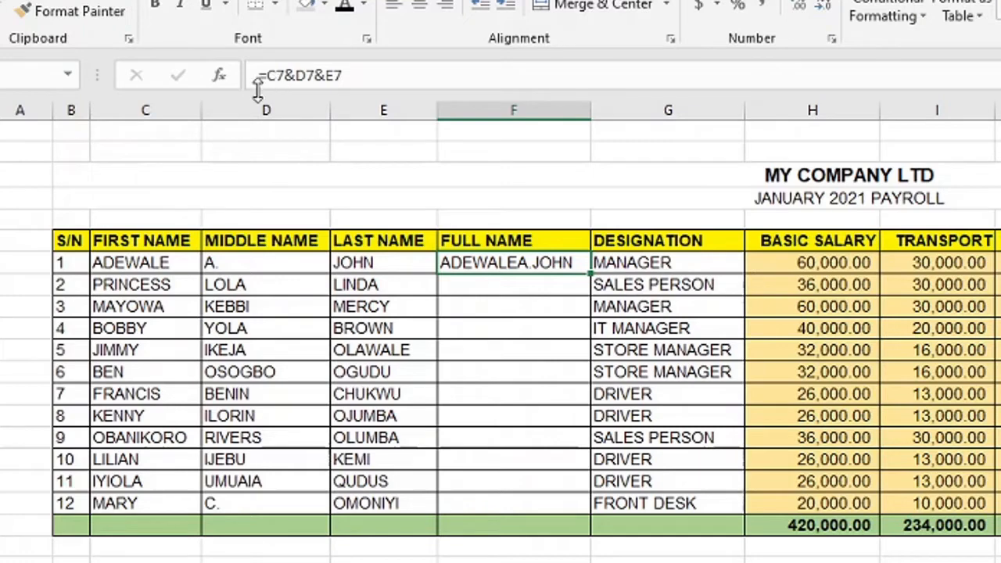
click(296, 78)
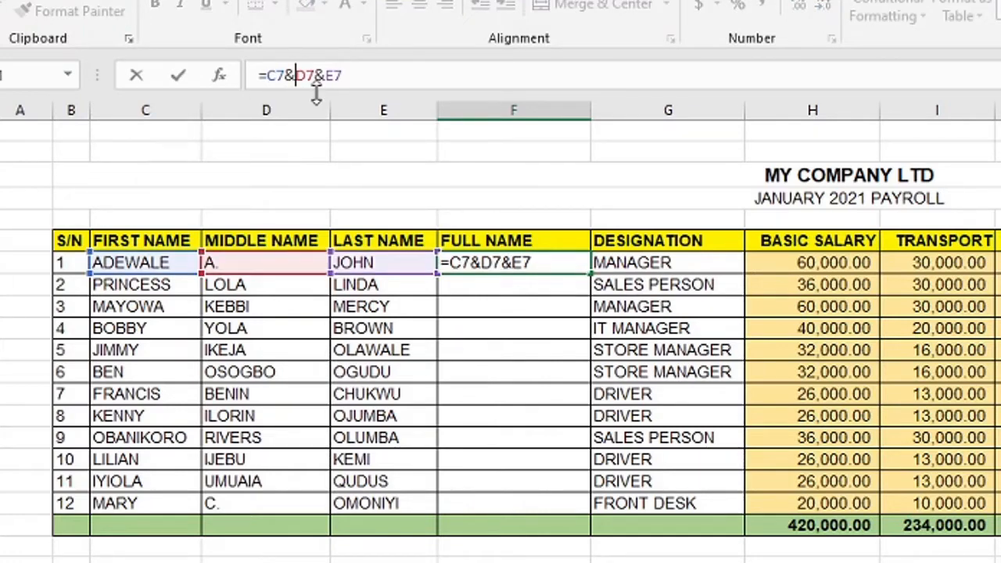
text(")
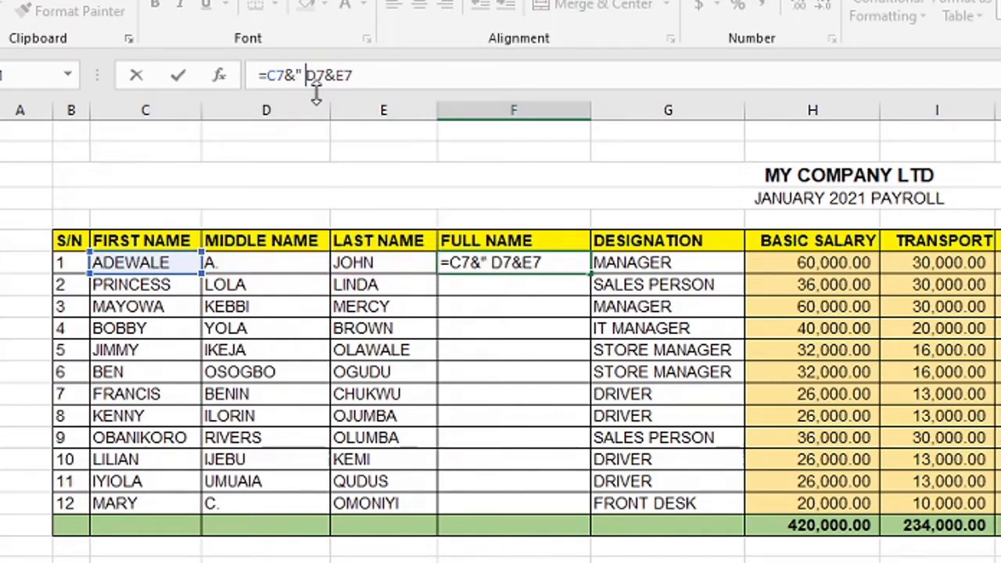
text( :)
key(BackSpace)
text(")
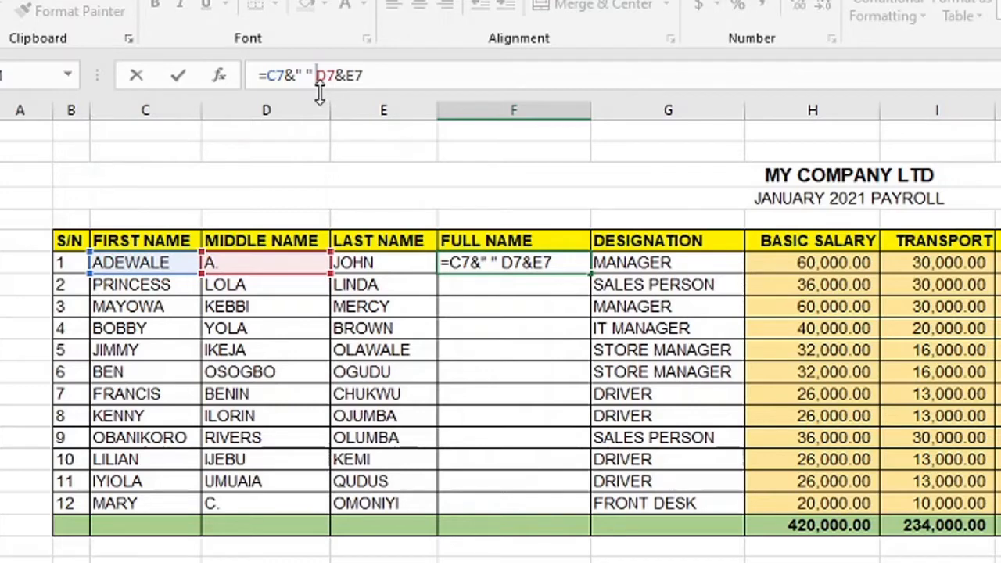
text(&)
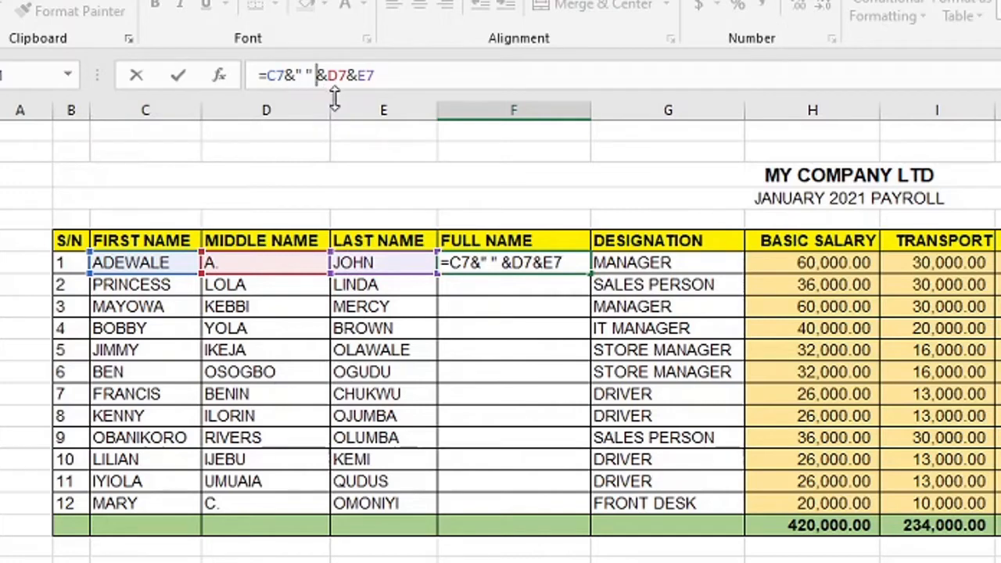
key(BackSpace)
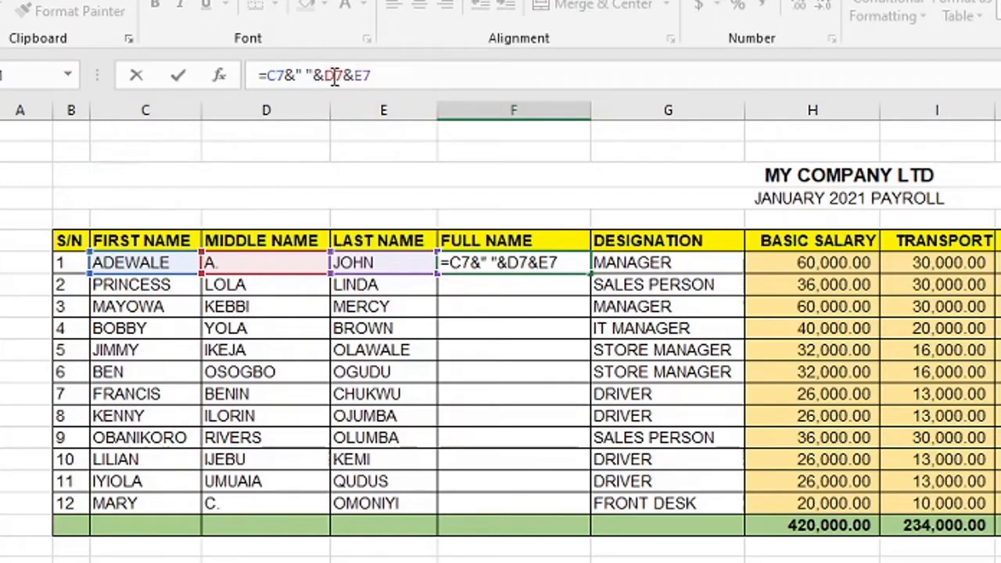
key(Return)
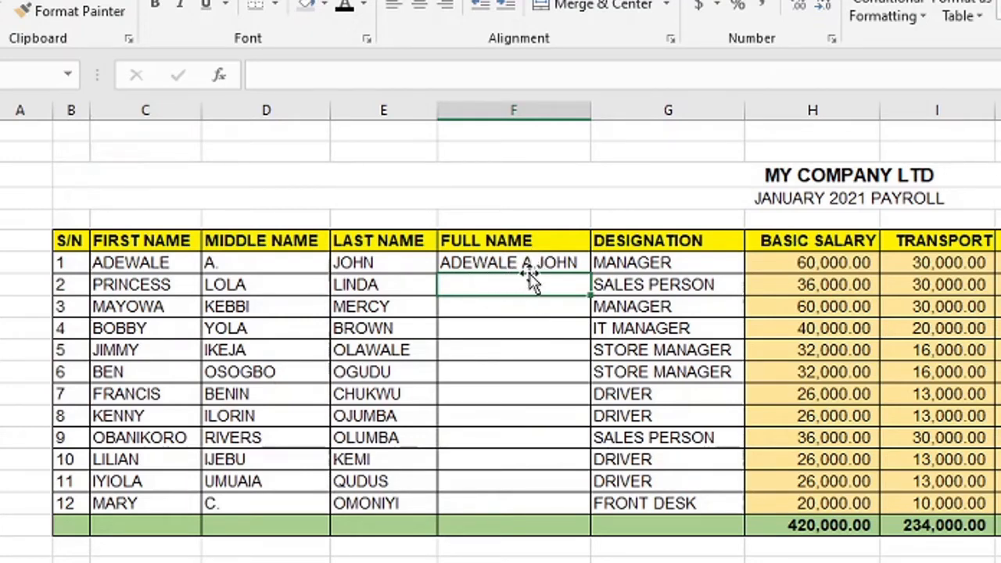
Add a space before the last name by changing the F7 formula to =C7&" "&D7&" "&E7.
click(486, 263)
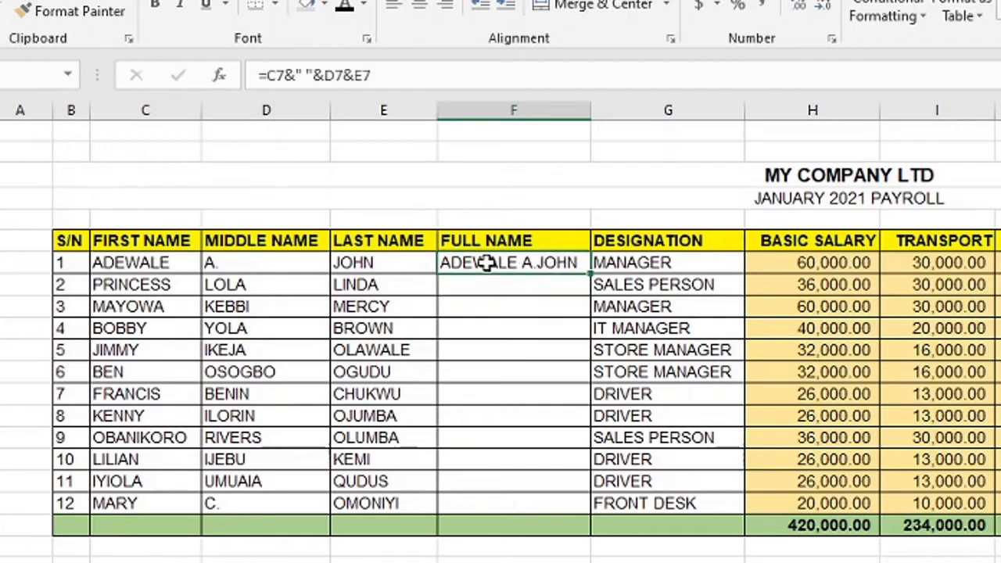
click(342, 76)
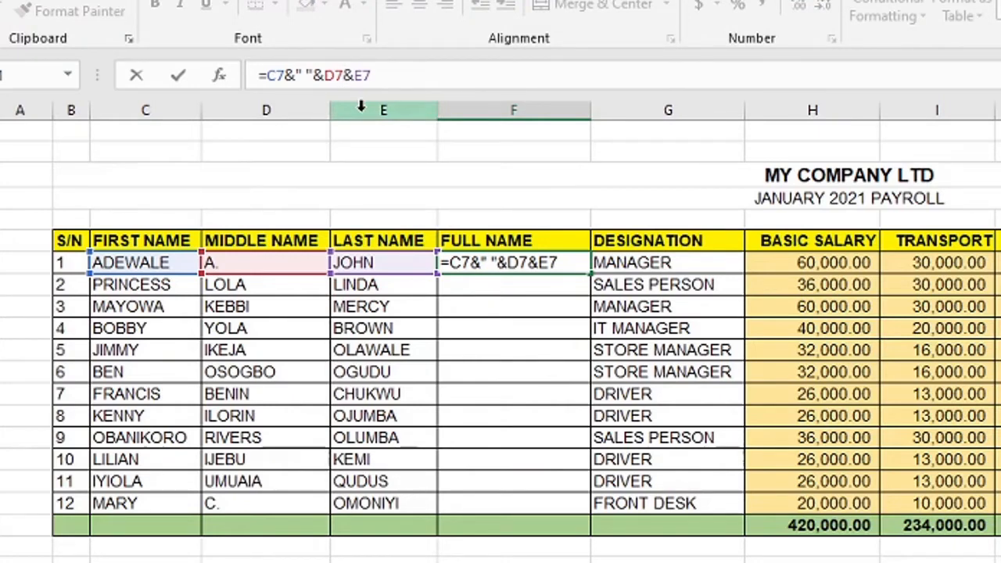
text(&)
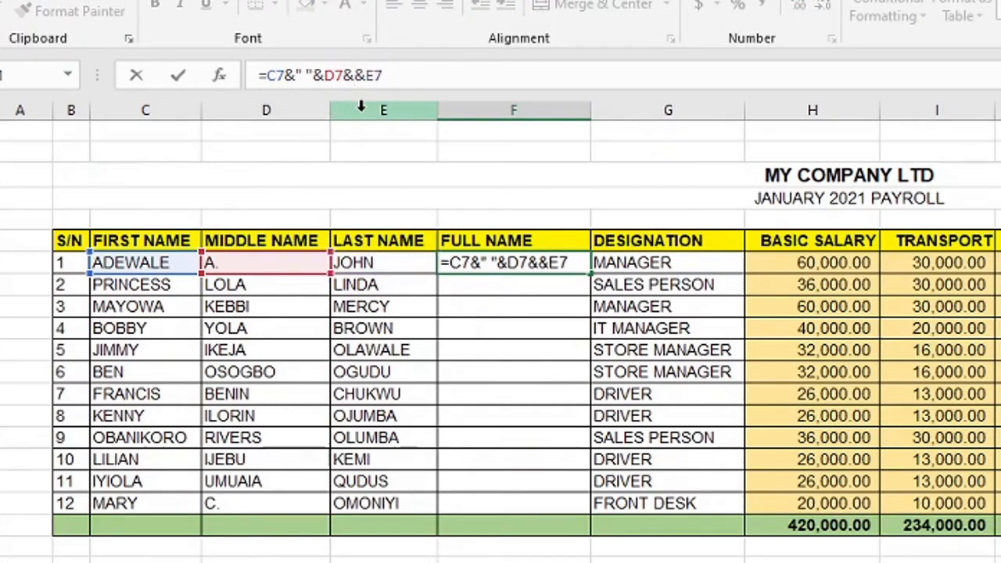
text(" ")
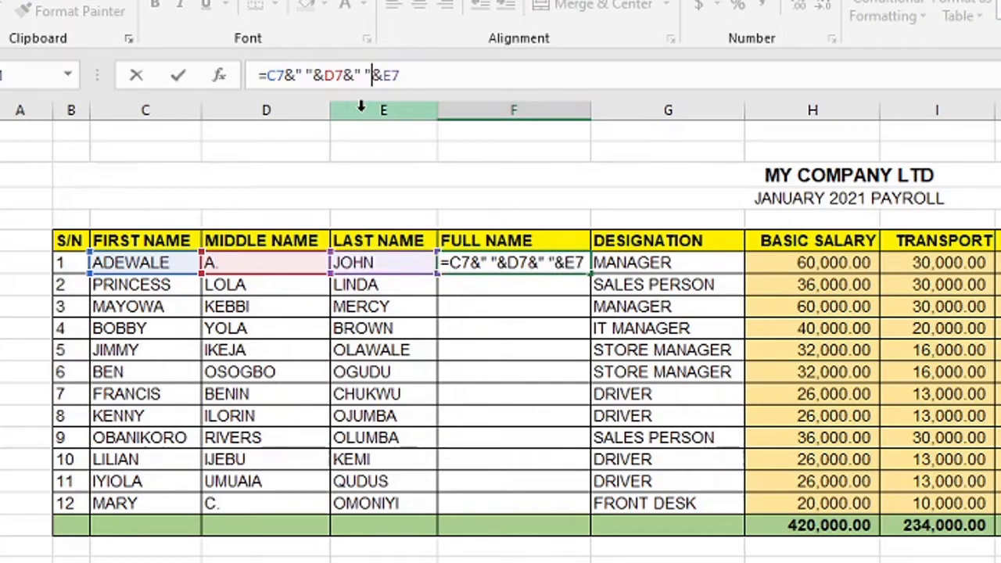
key(Return)
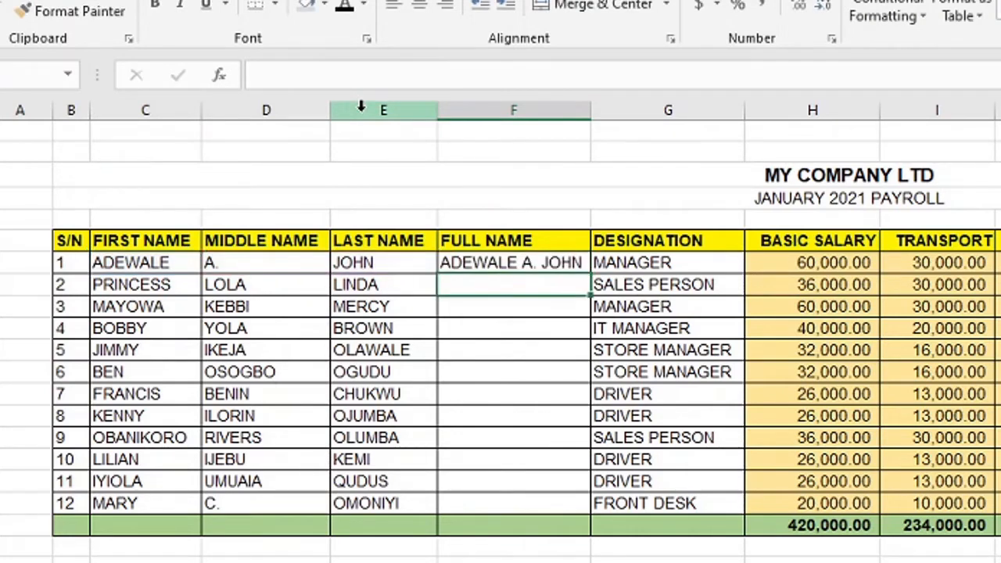
Fill the F7 formula down the Full Name column for all 12 employees, and fit column F to the longest name.
click(481, 263)
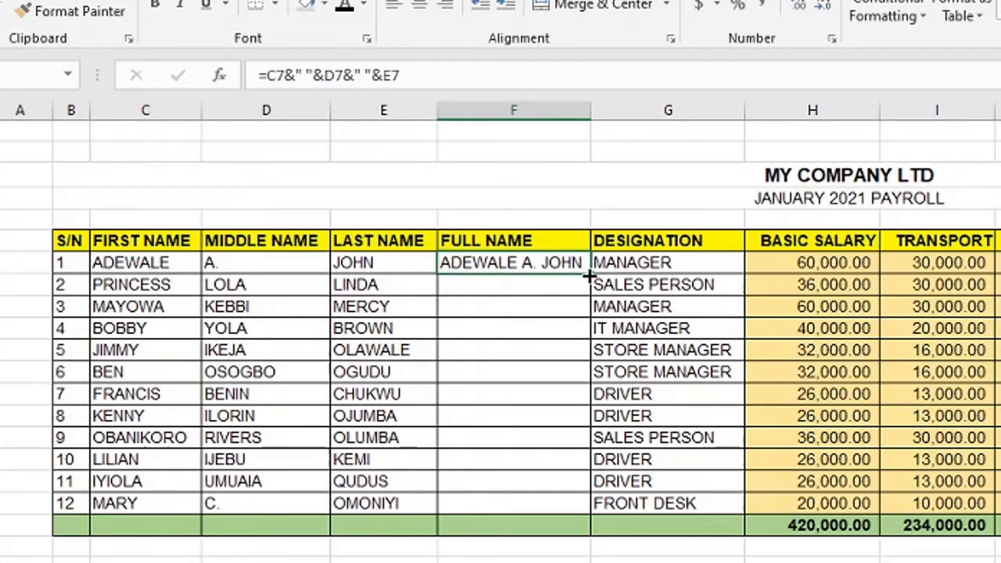
drag(588, 273, 574, 523)
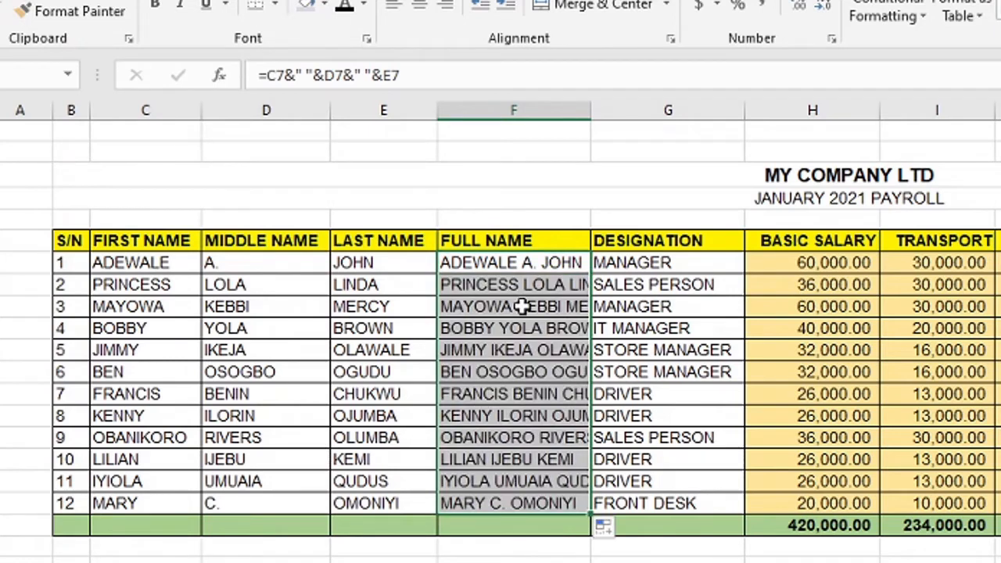
double_click(590, 110)
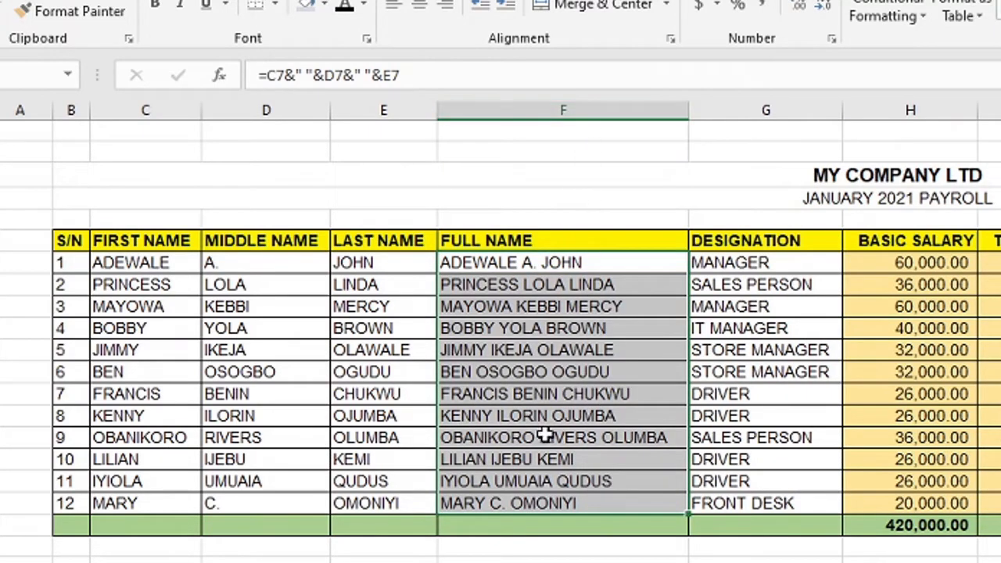
click(417, 539)
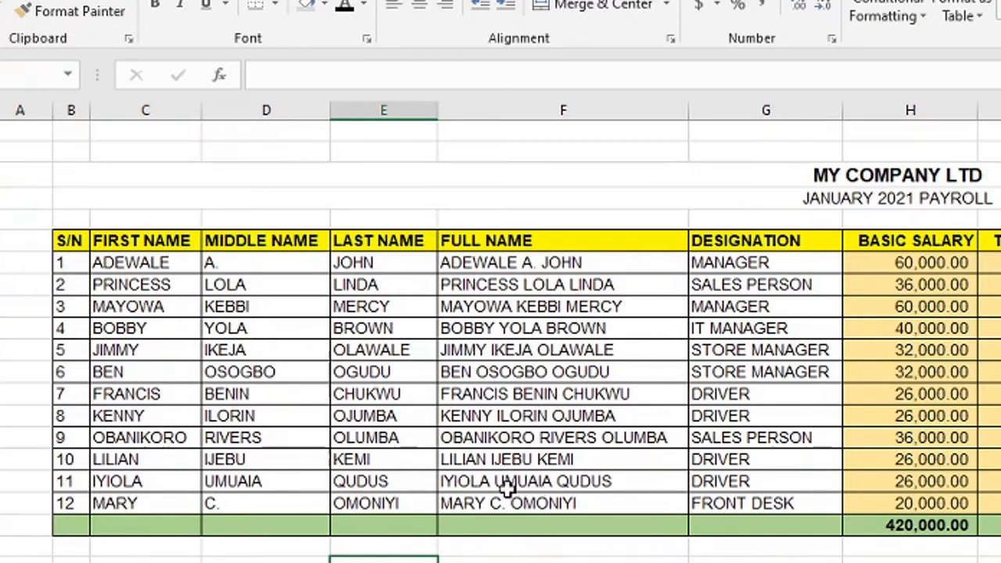
click(509, 268)
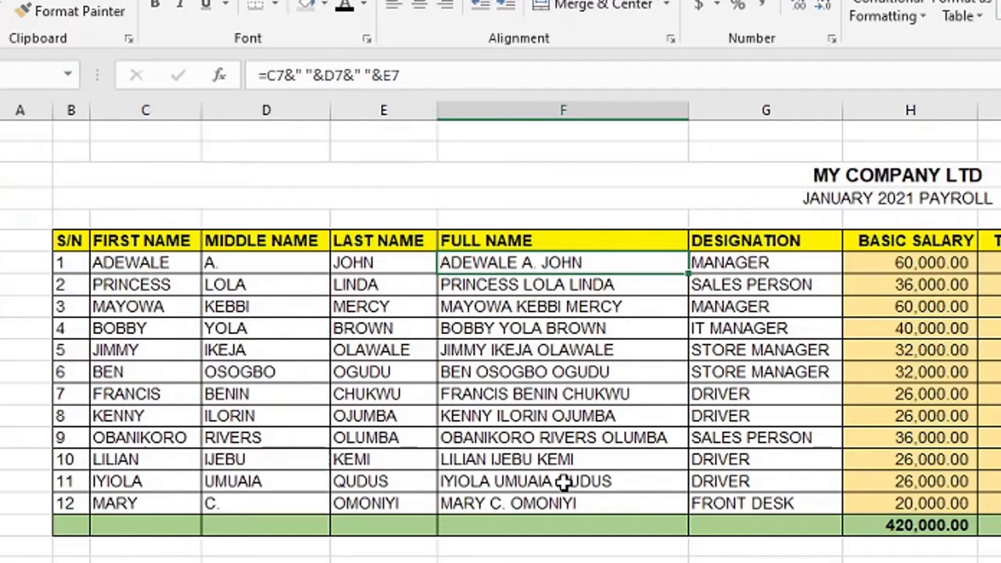
Try to delete the First Name, Middle Name and Last Name columns C to E, and undo the deletion.
click(386, 106)
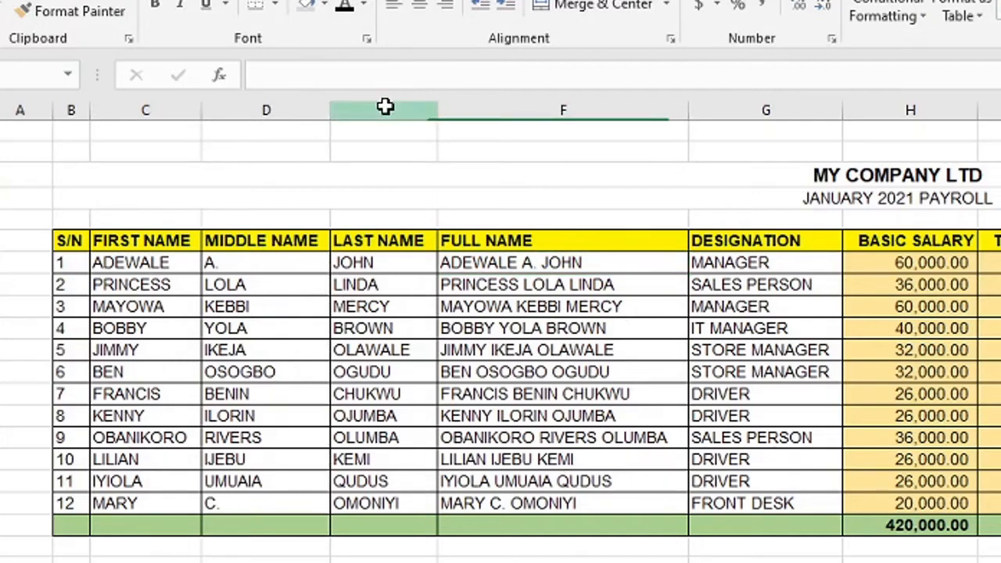
drag(385, 106, 138, 94)
right_click(139, 108)
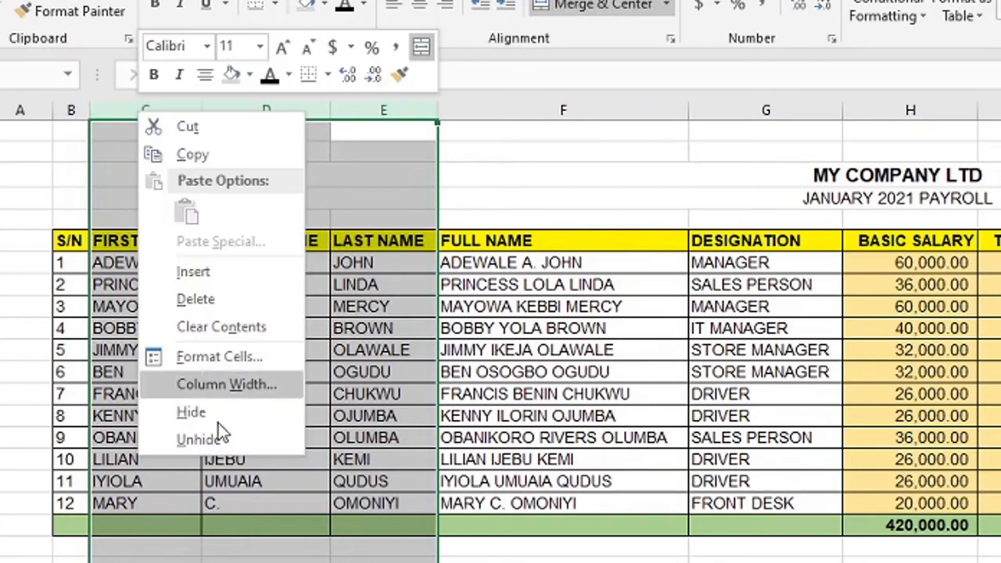
click(227, 301)
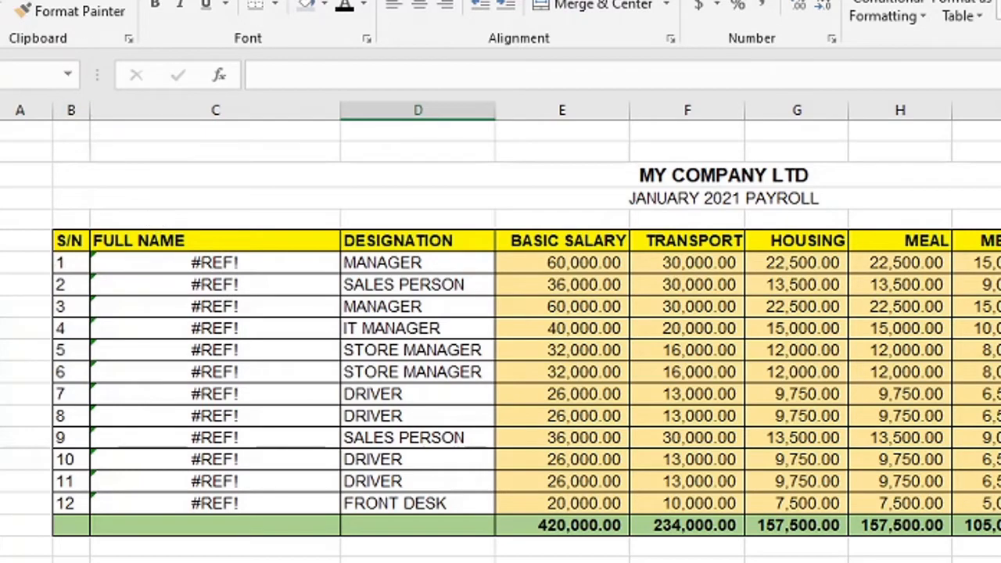
key(ctrl+z)
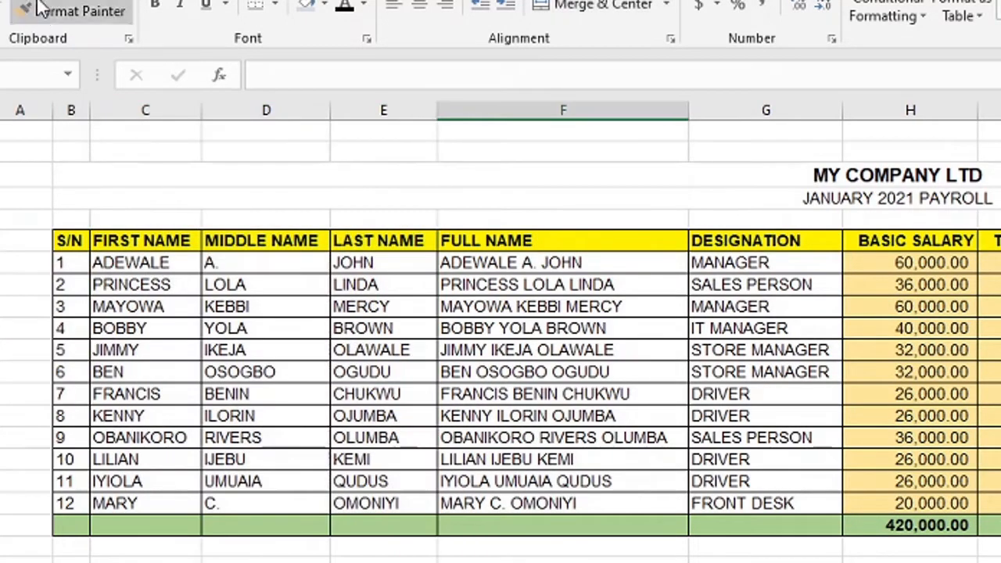
key(Left)
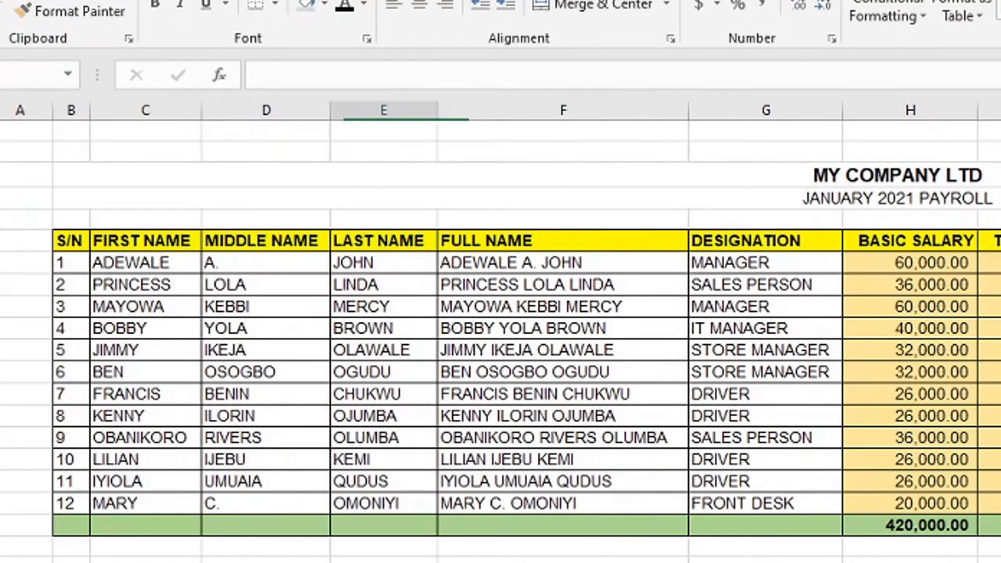
Copy the full names of all 12 employees in column F and paste them over themselves as values only.
drag(485, 283, 520, 501)
right_click(527, 461)
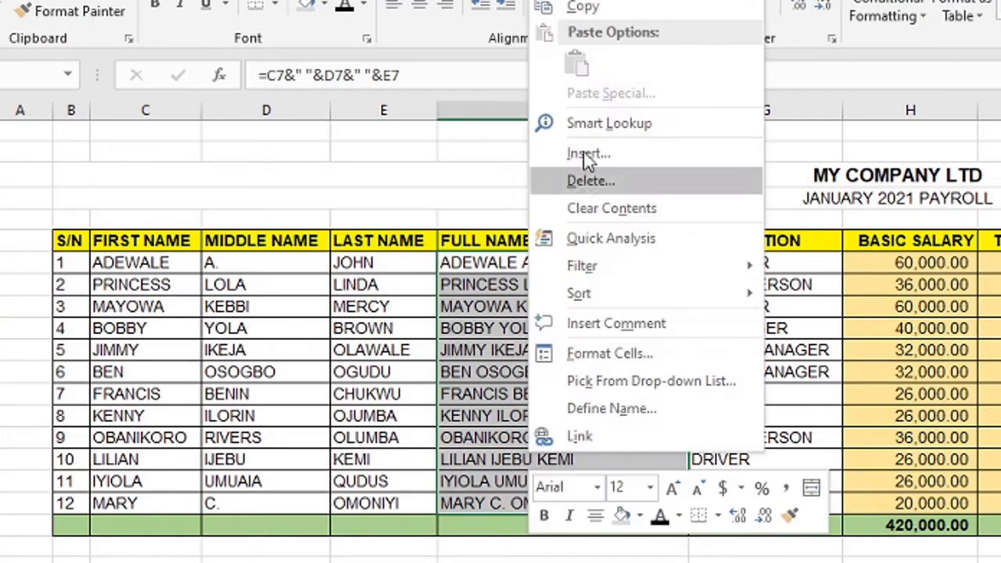
click(583, 8)
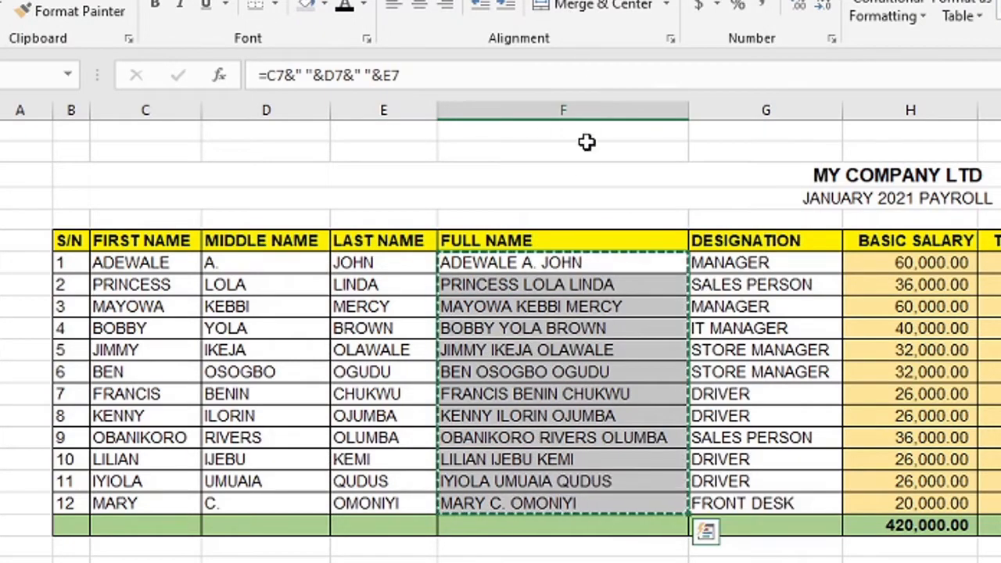
right_click(500, 270)
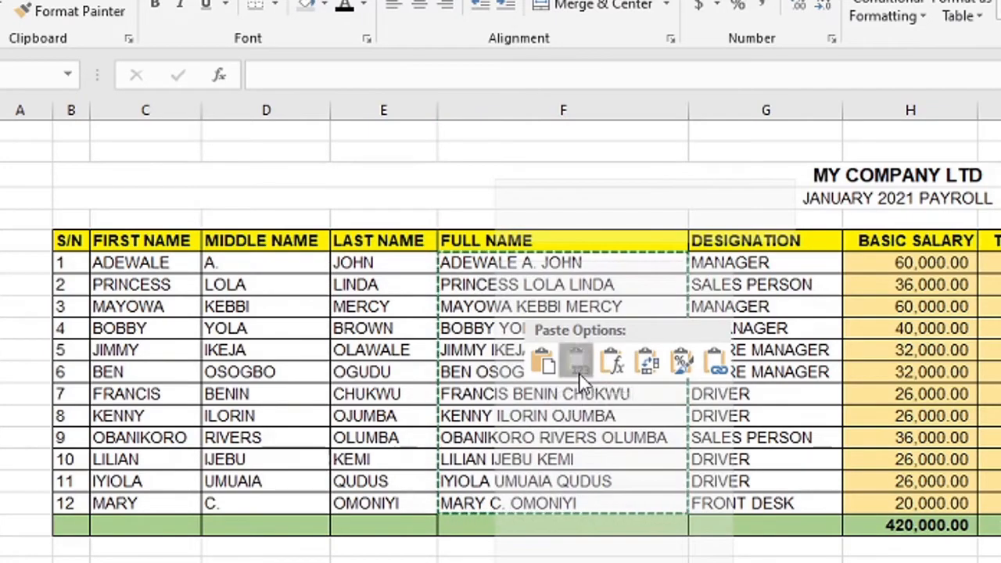
click(577, 360)
click(505, 558)
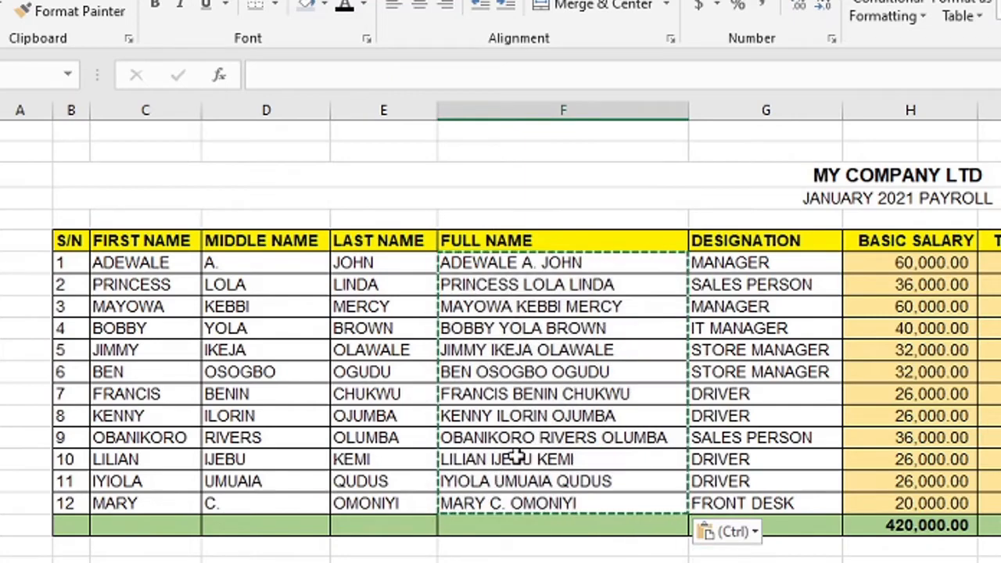
Check that the Full Name cells in column F hold plain values instead of formulas.
click(511, 267)
click(511, 289)
click(512, 330)
click(518, 370)
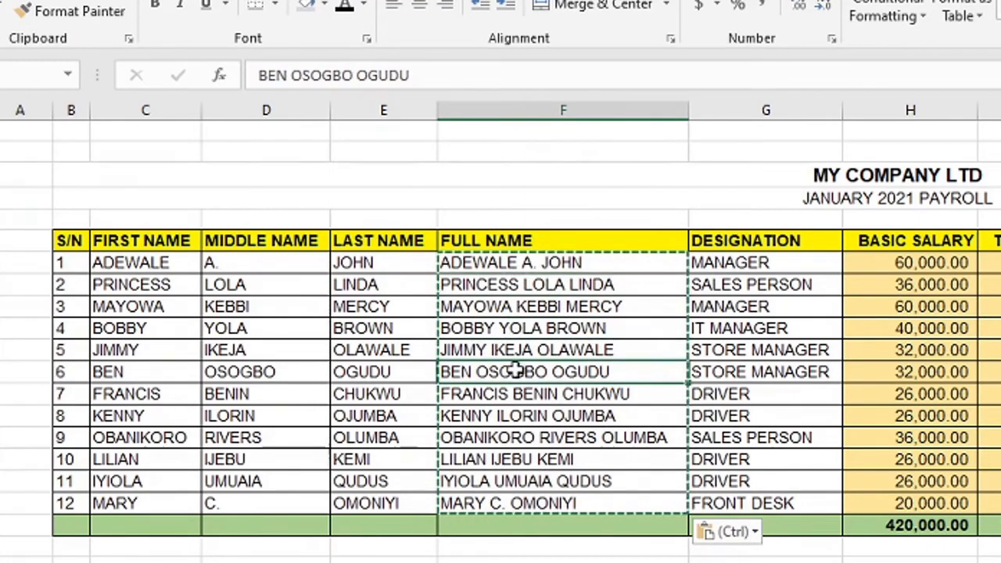
click(517, 418)
drag(513, 443, 511, 463)
click(505, 504)
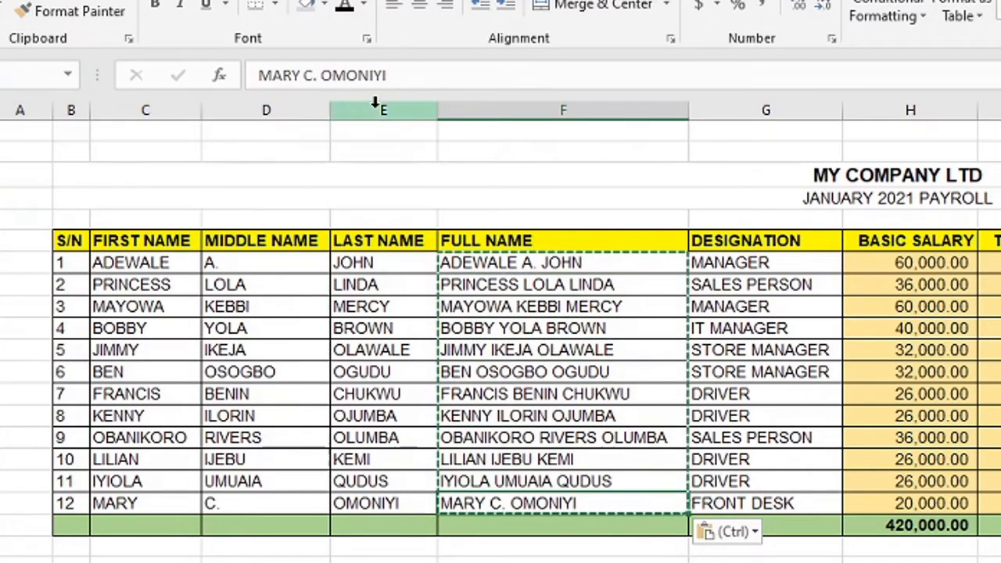
Delete the First Name, Middle Name and Last Name columns C to E.
drag(375, 101, 146, 103)
right_click(158, 113)
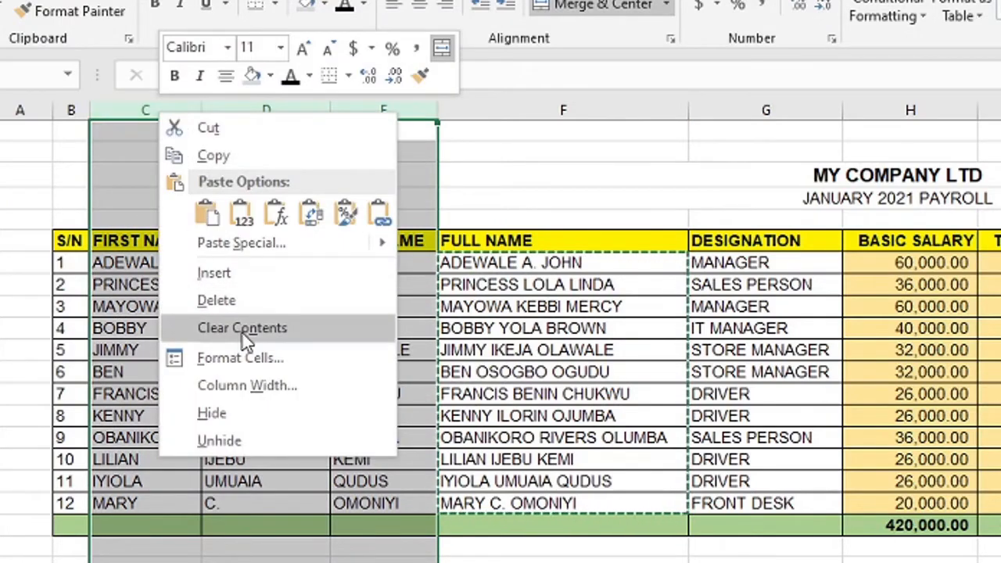
click(238, 301)
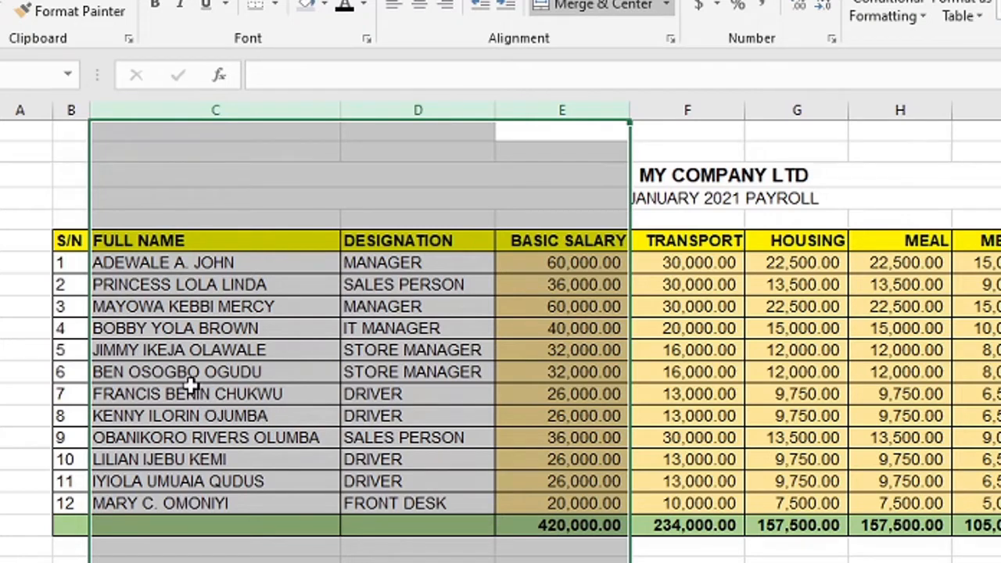
click(797, 560)
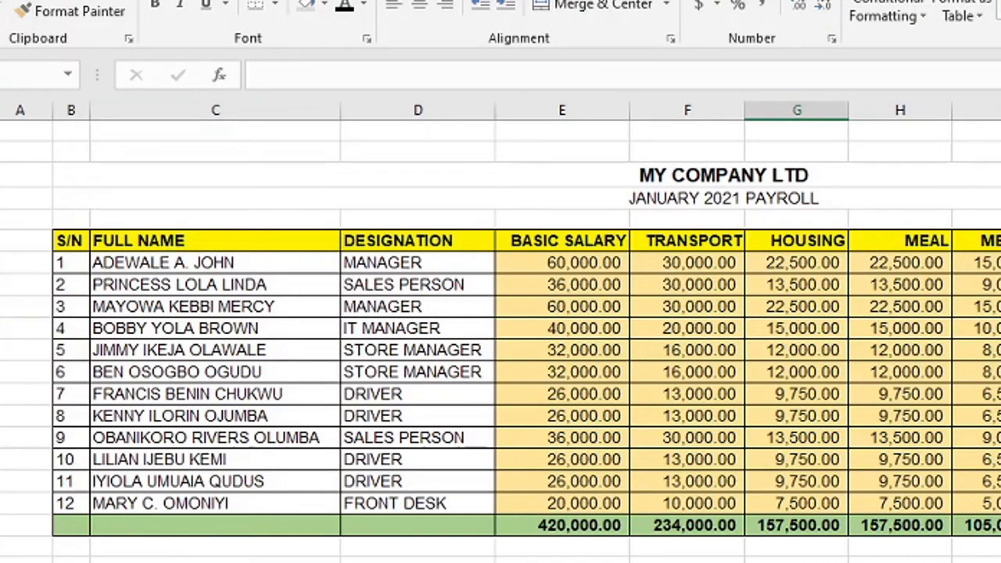
Undo the deletion of the name columns and the values-only paste in column F.
key(ctrl+z)
key(ctrl+z)
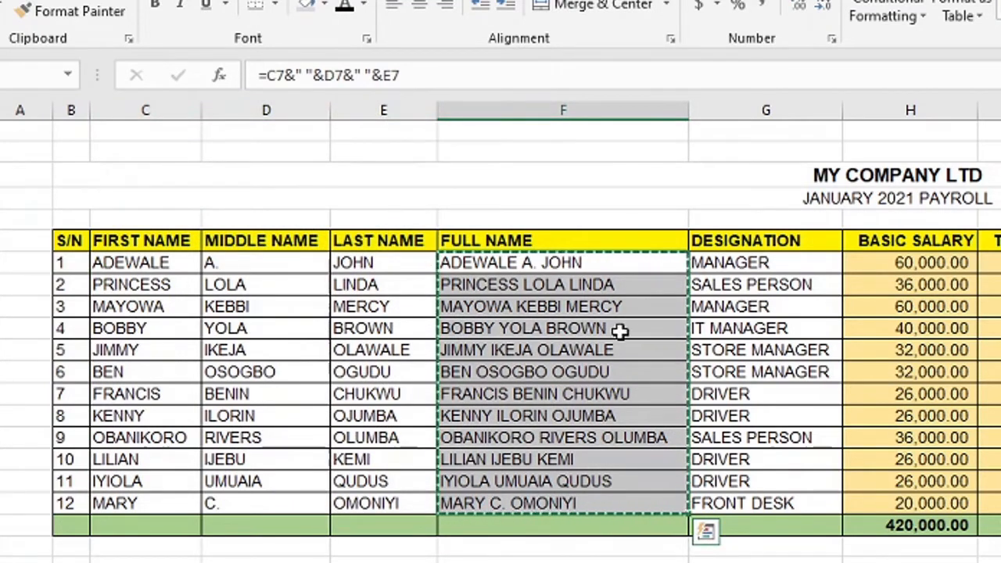
key(Escape)
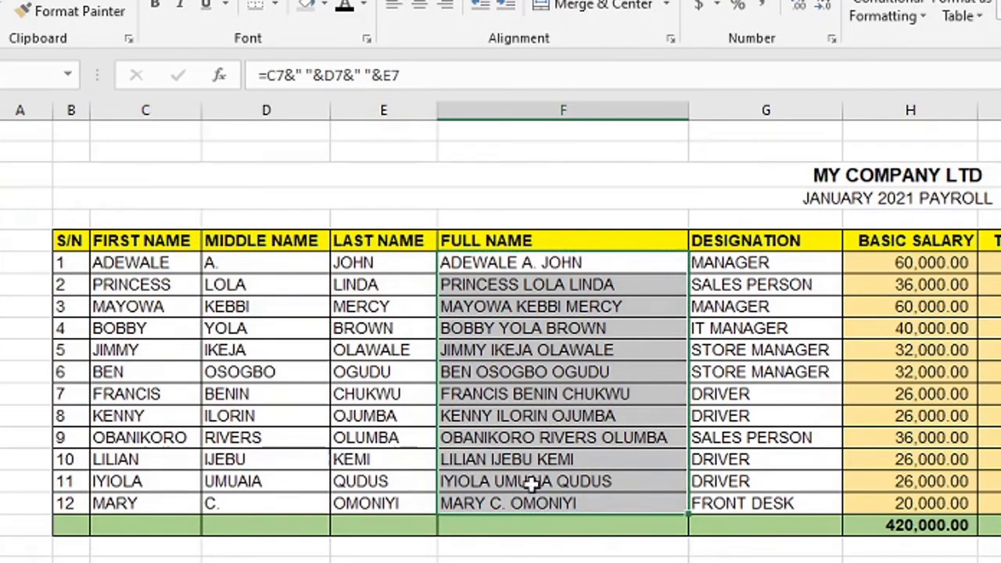
Examine the combining formulas in the Full Name cells of column F, from row 7 down to row 18.
click(519, 560)
click(514, 269)
click(515, 330)
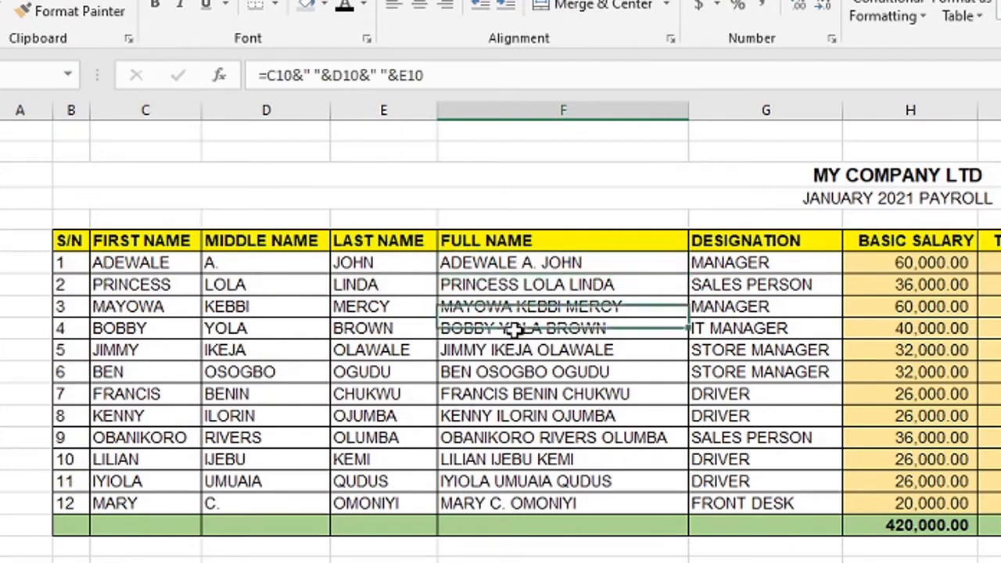
click(519, 390)
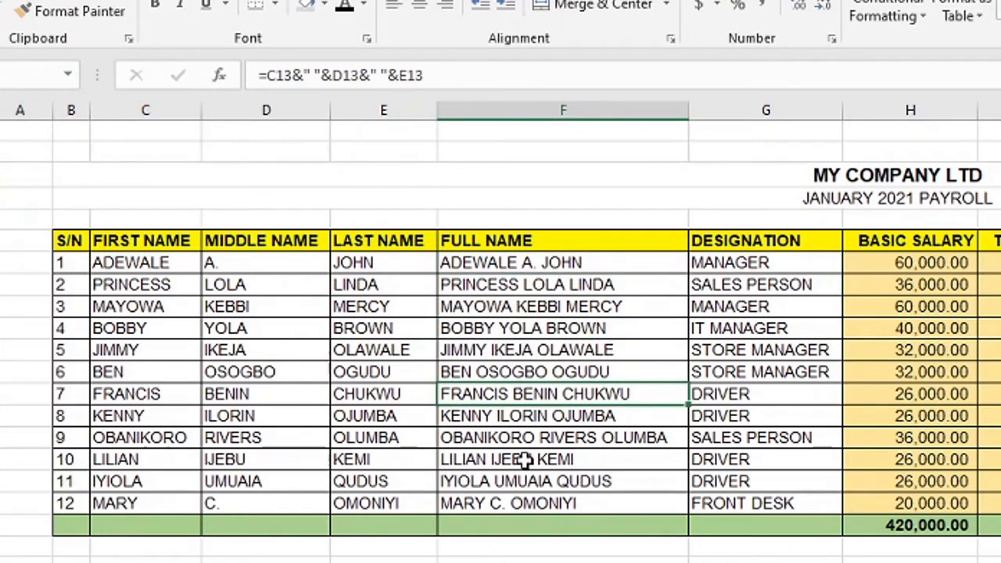
click(517, 482)
click(521, 503)
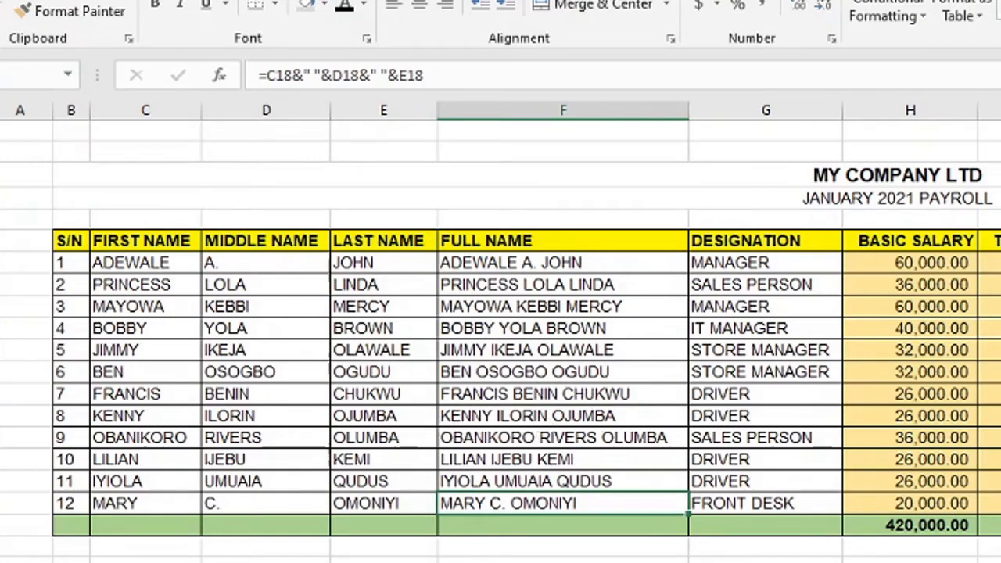
scroll(500, 331, right, 1)
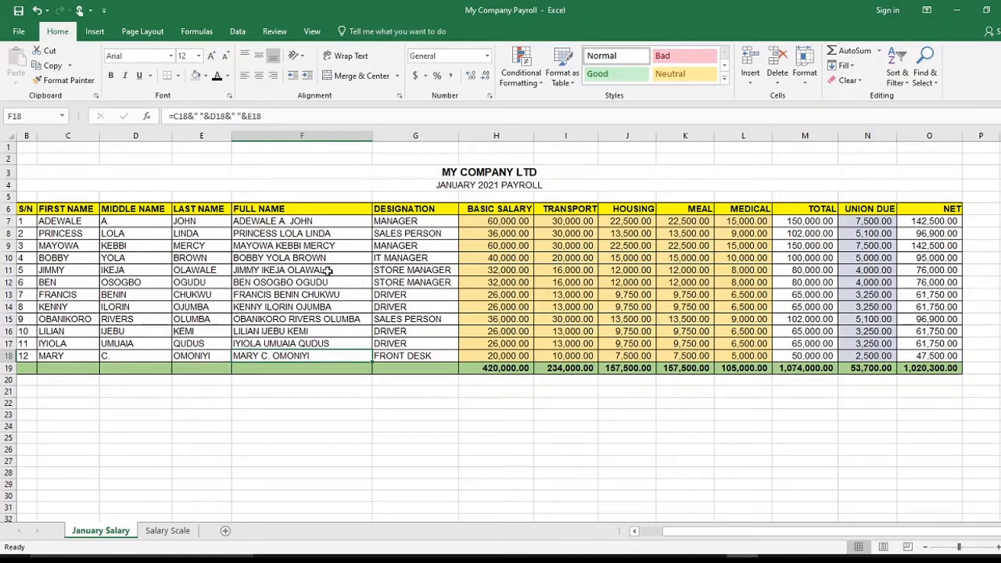
drag(685, 536, 634, 537)
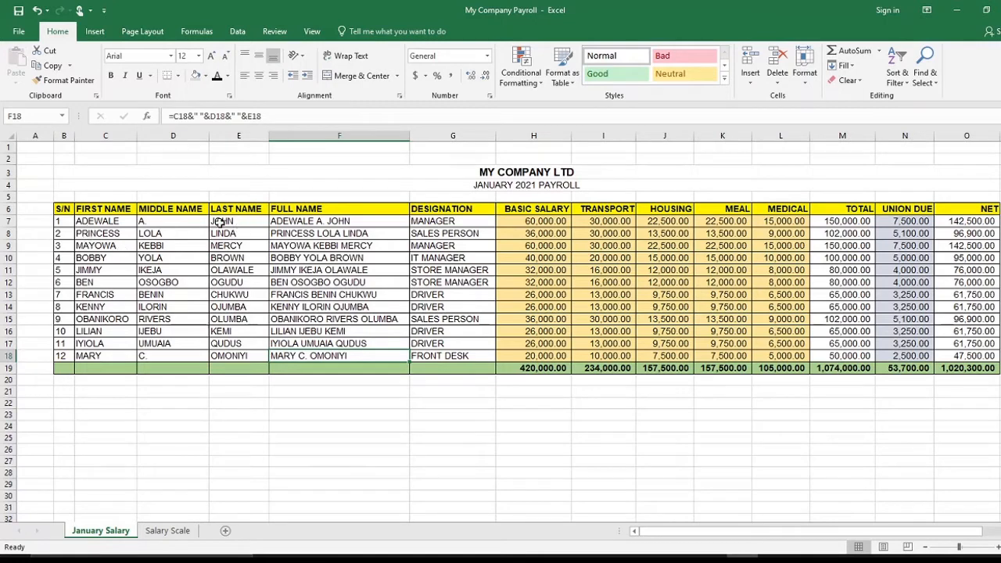
click(297, 270)
click(306, 229)
click(307, 241)
click(313, 262)
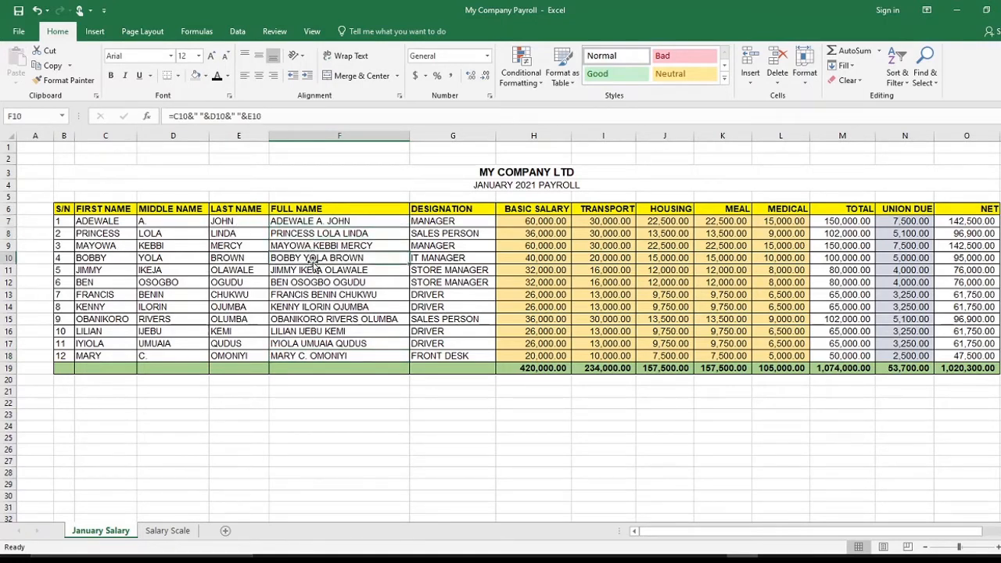
click(312, 269)
click(309, 294)
drag(301, 319, 296, 334)
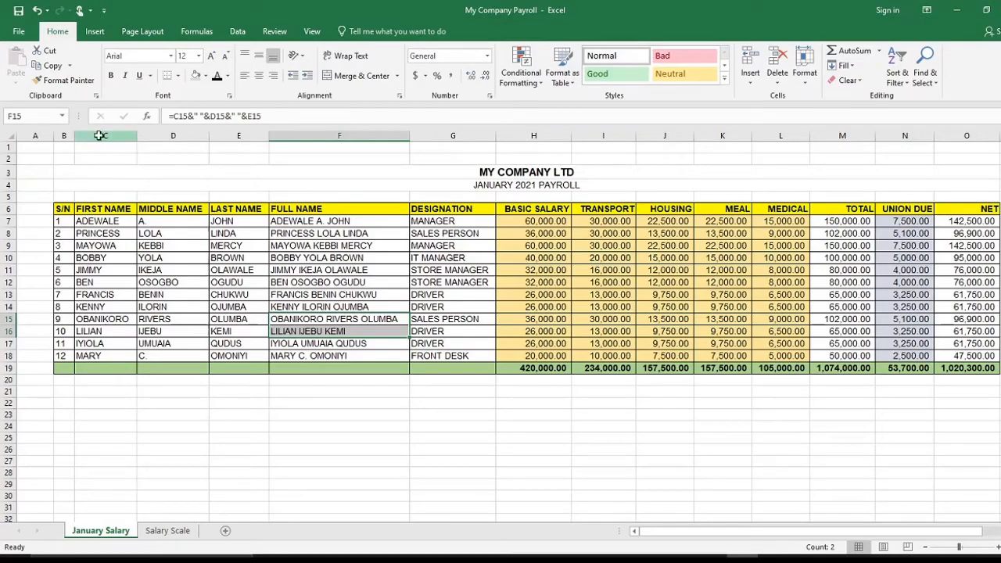
Hide the First Name, Middle Name and Last Name columns C to E, and check the formulas in F7 and F8.
drag(98, 135, 226, 139)
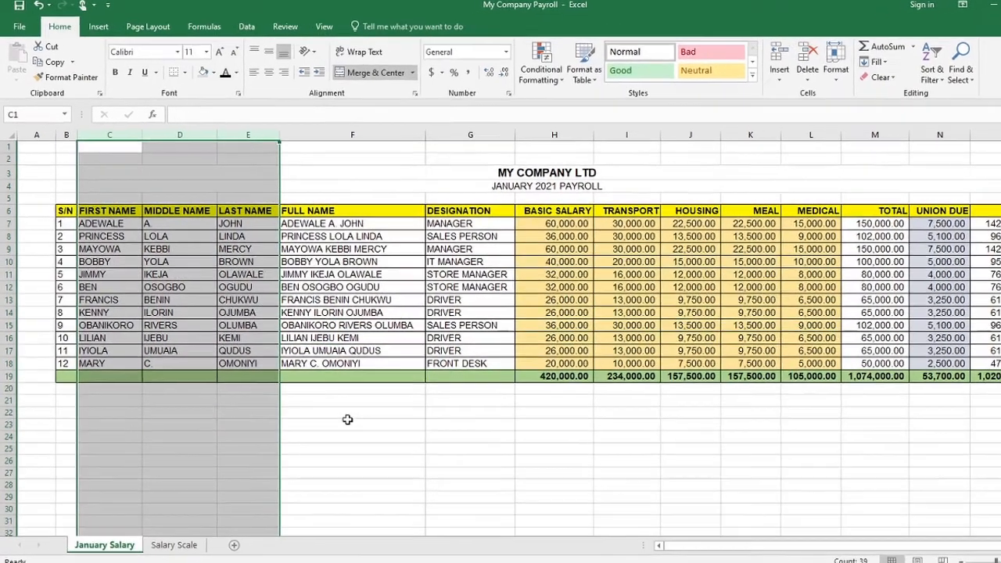
click(346, 417)
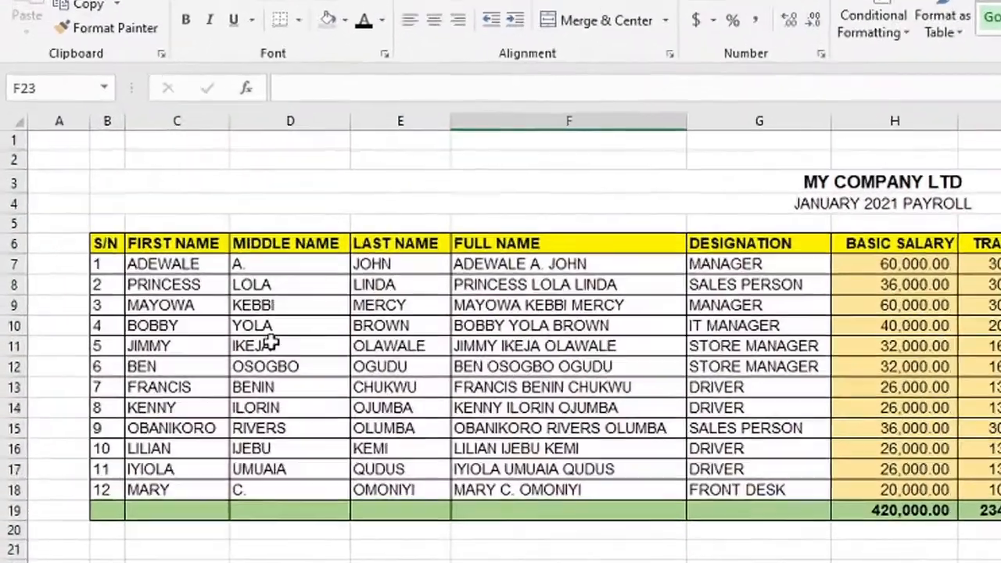
click(122, 136)
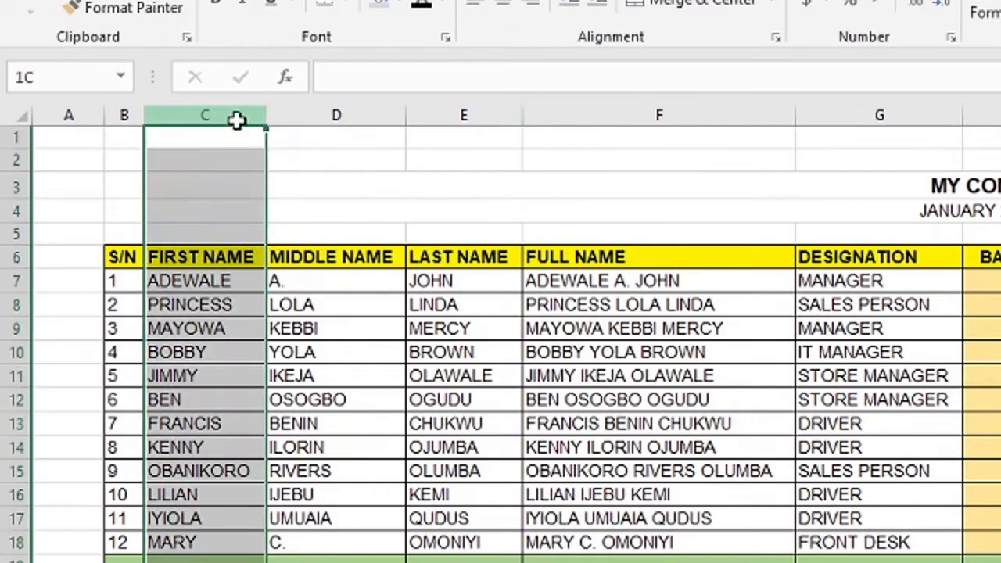
drag(237, 119, 482, 113)
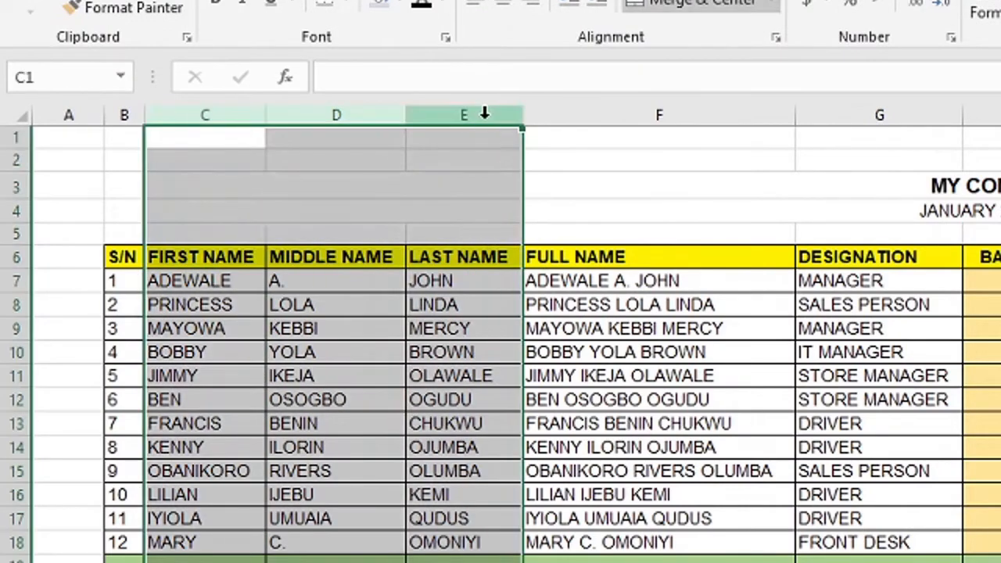
right_click(485, 117)
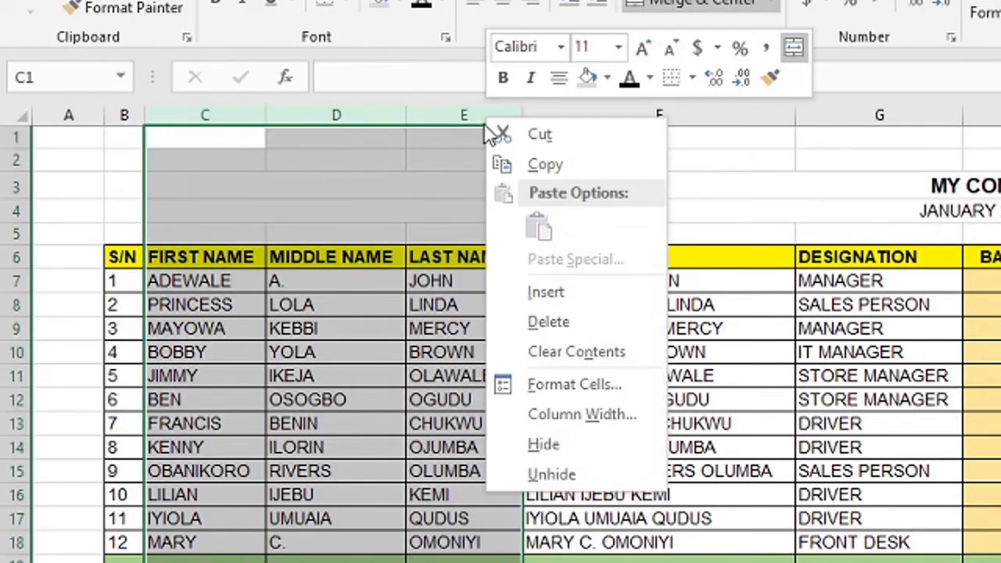
click(583, 447)
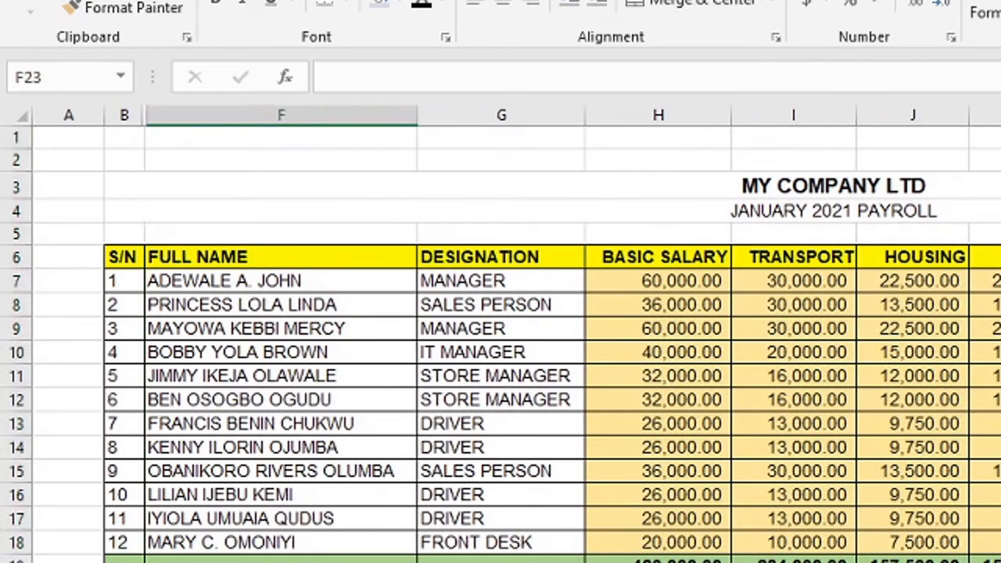
click(260, 284)
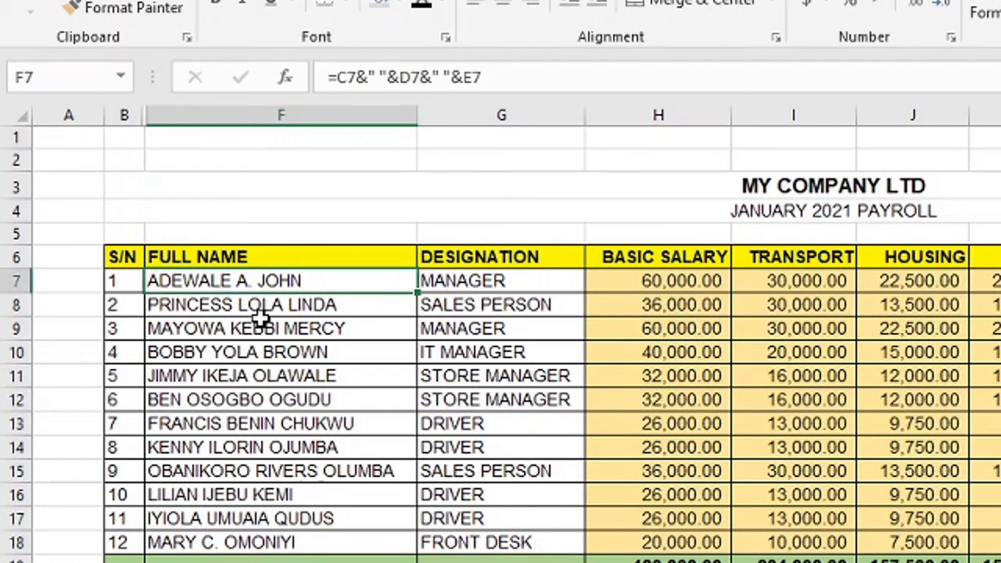
click(263, 306)
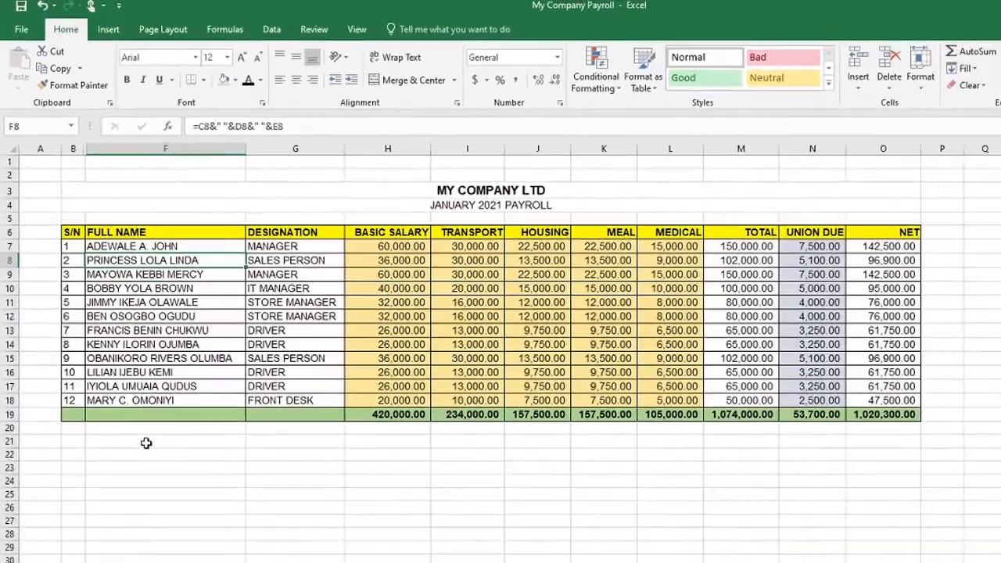
click(121, 446)
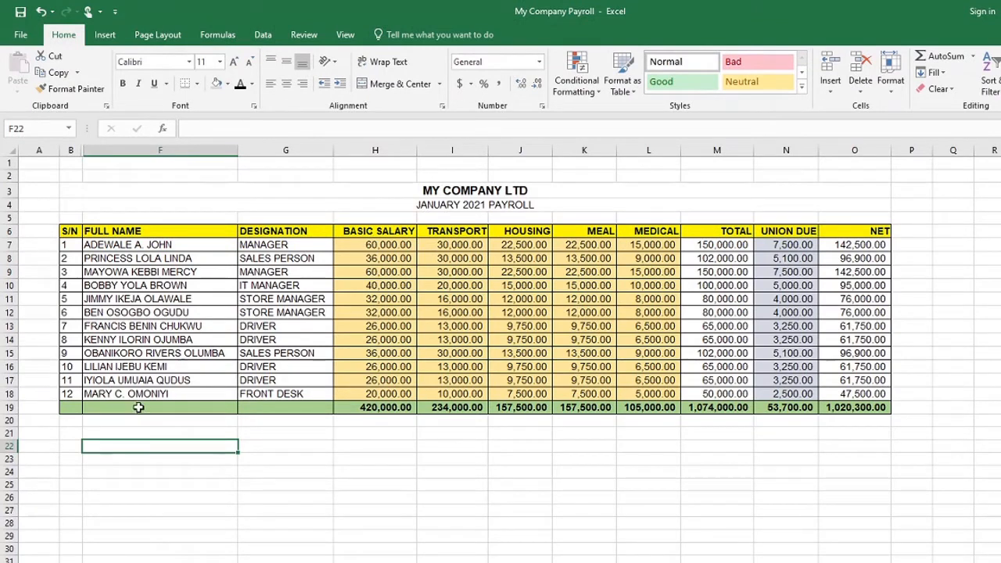
Hide rows 13 to 16 of the payroll, covering the employees with S/N 7 to 10.
click(39, 149)
click(71, 149)
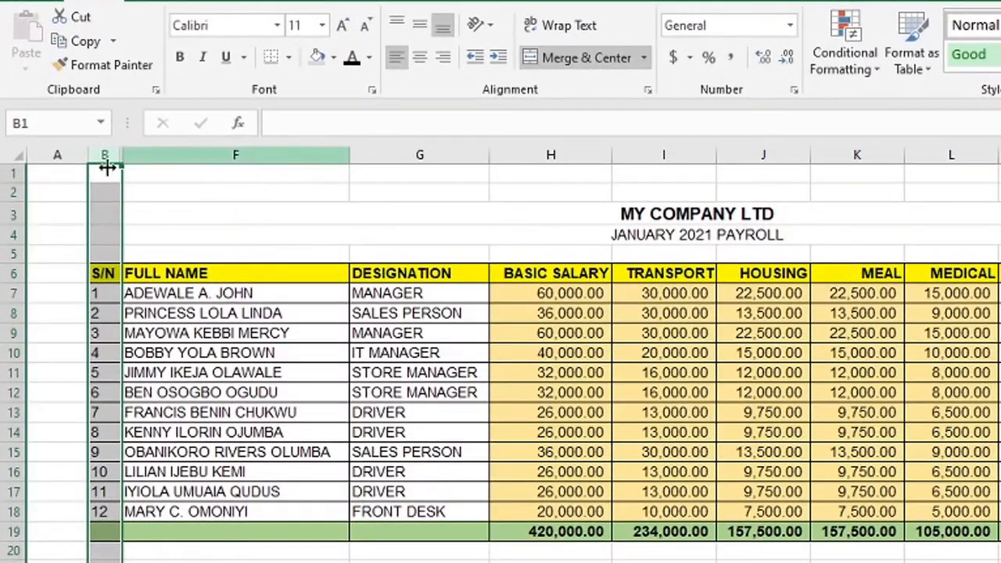
click(14, 235)
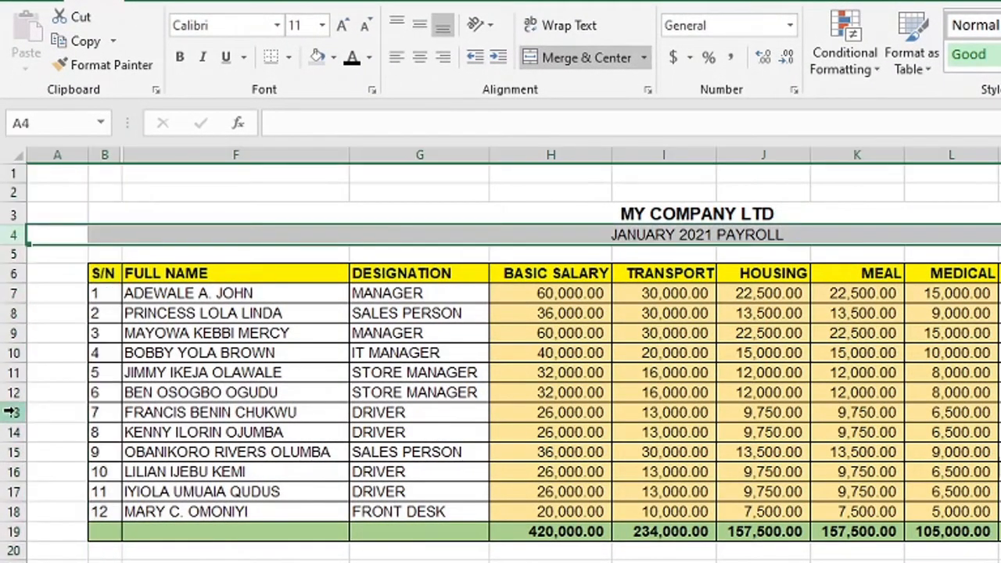
drag(12, 412, 12, 471)
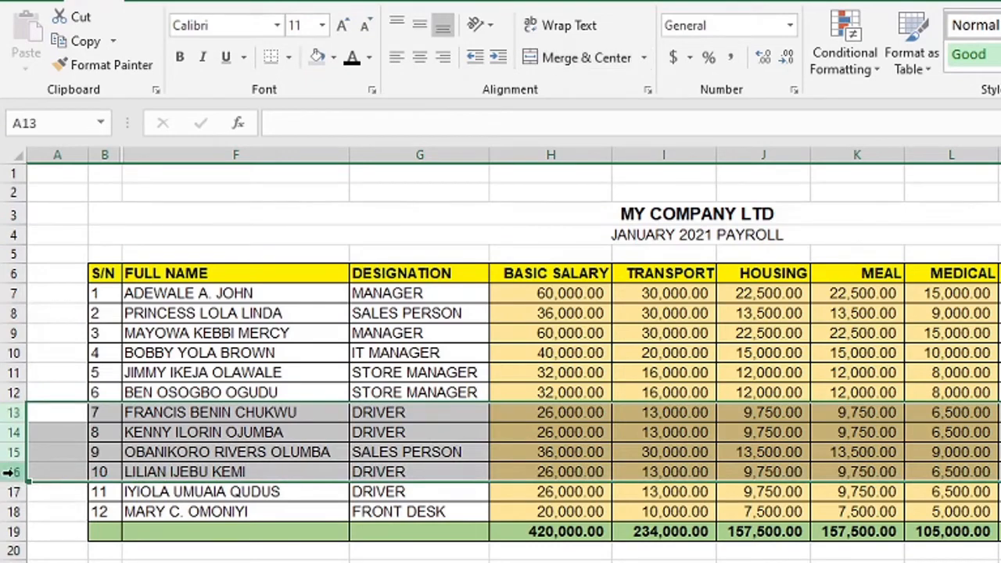
right_click(14, 473)
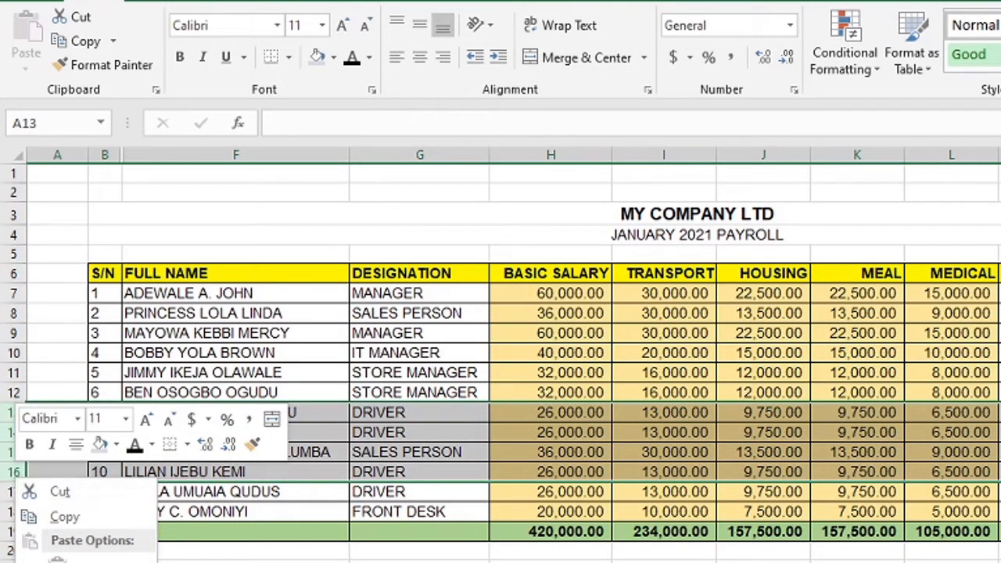
key(d)
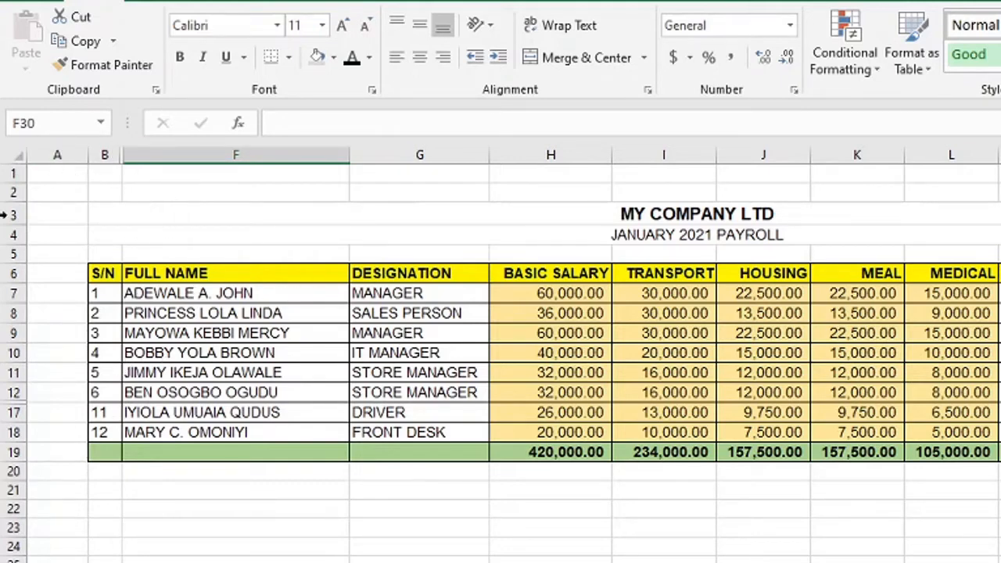
click(58, 155)
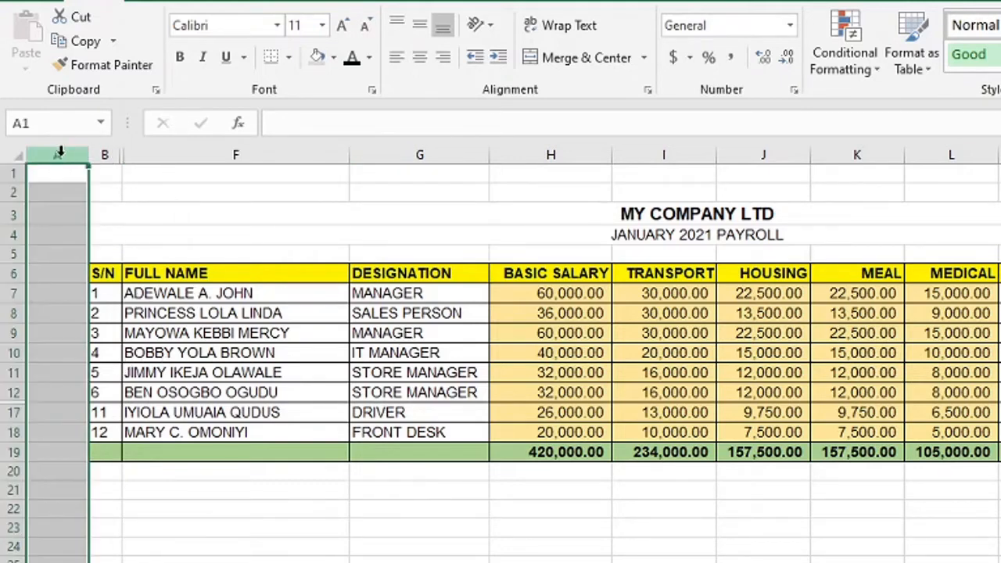
click(105, 154)
click(224, 155)
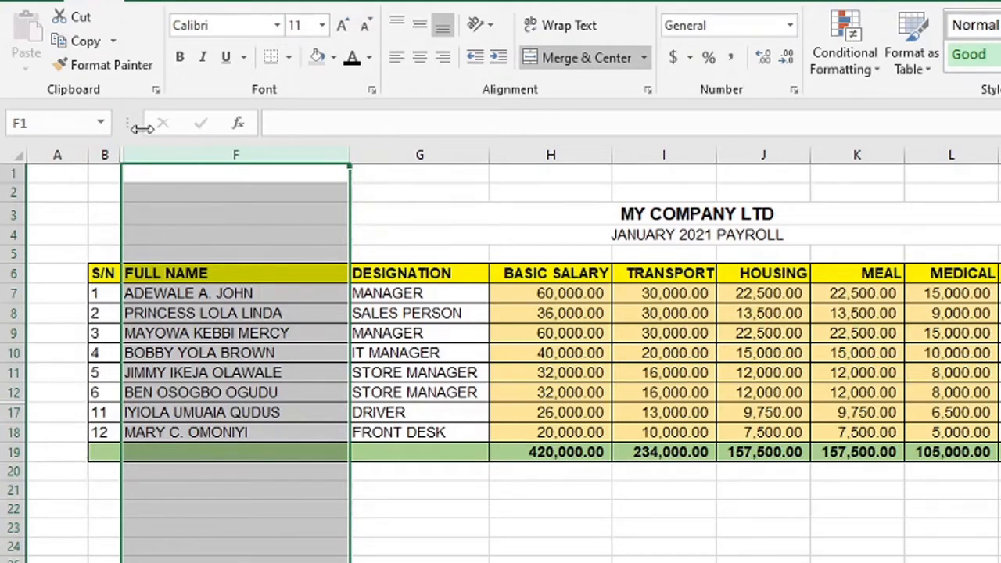
click(58, 558)
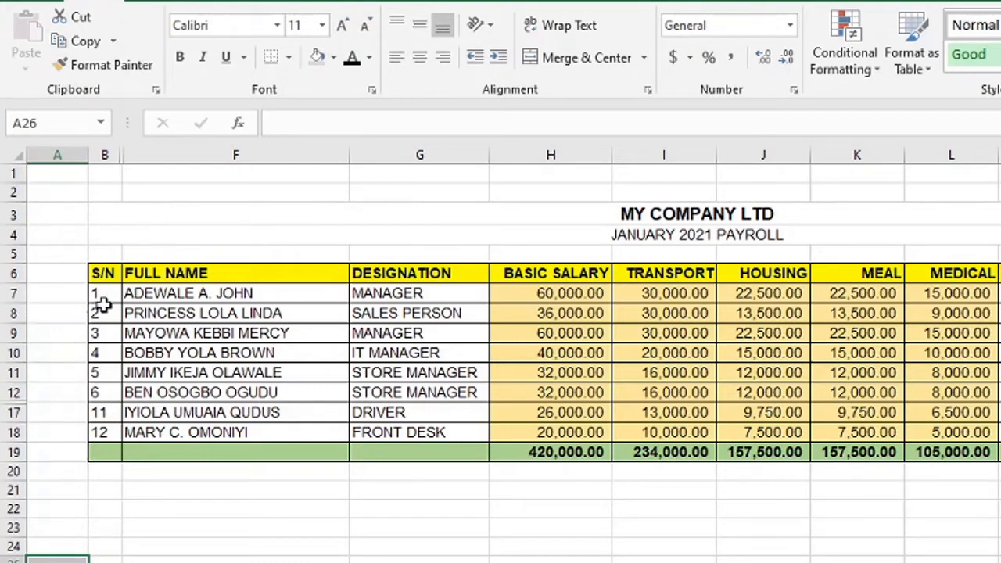
Renumber the last two employees in the S/N column, setting B17 to 7 and B18 to 8.
drag(104, 305, 98, 397)
drag(105, 293, 112, 441)
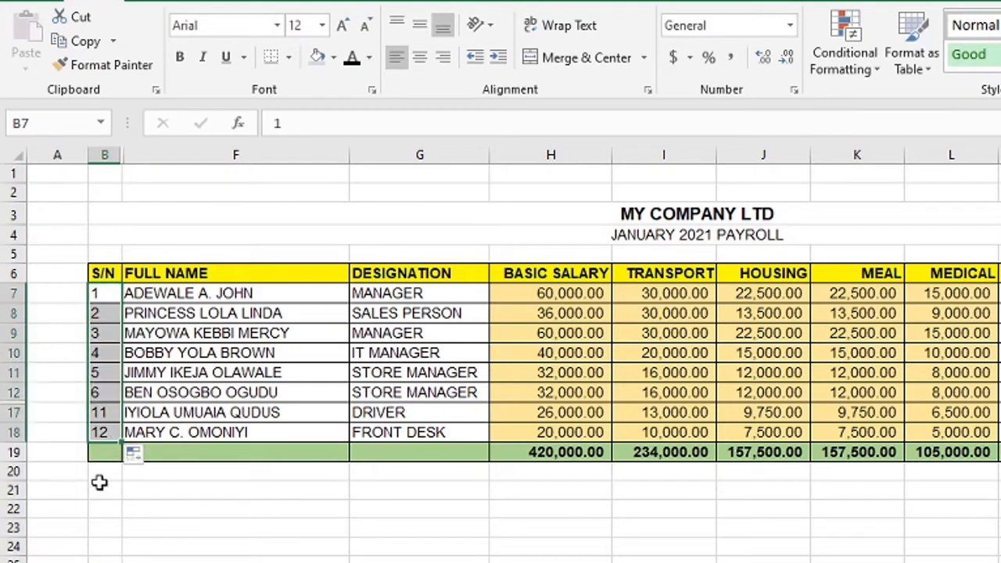
click(104, 393)
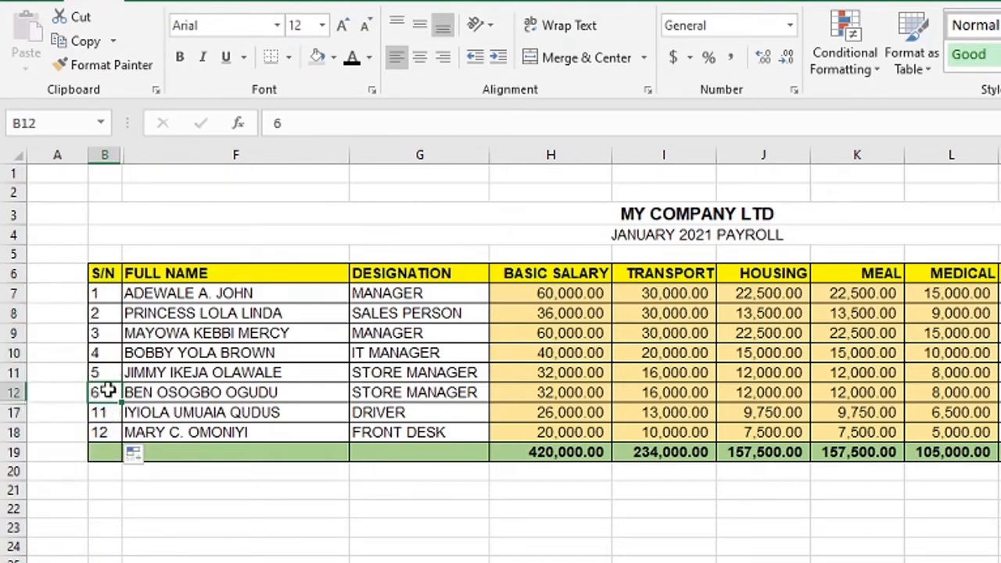
click(107, 415)
text(7)
key(Return)
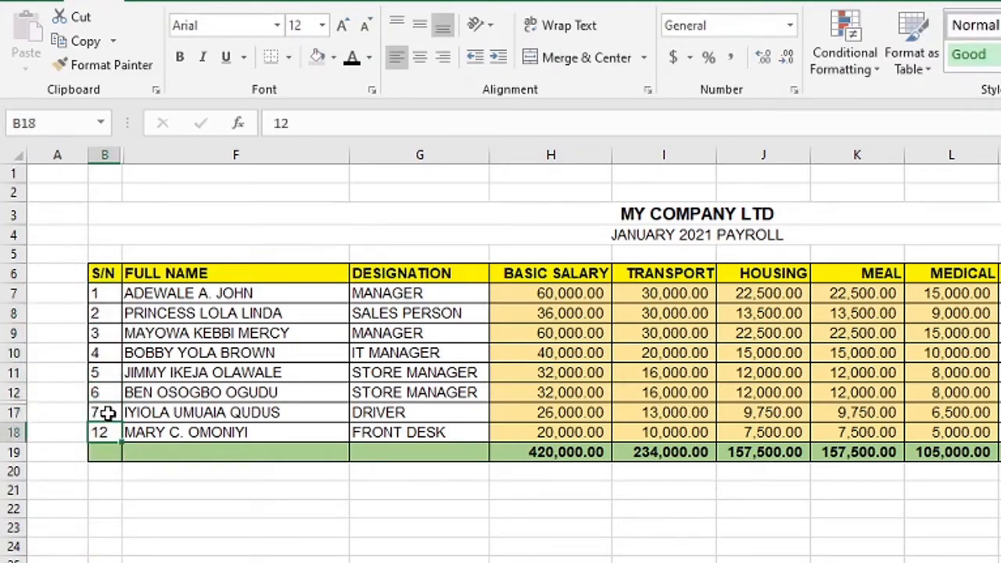
text(8)
key(Return)
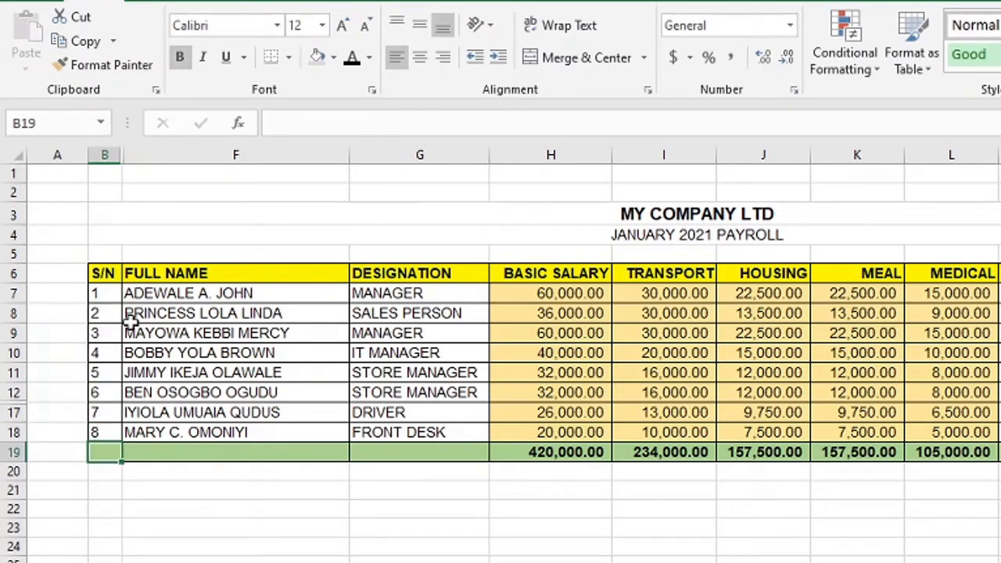
drag(13, 175, 11, 296)
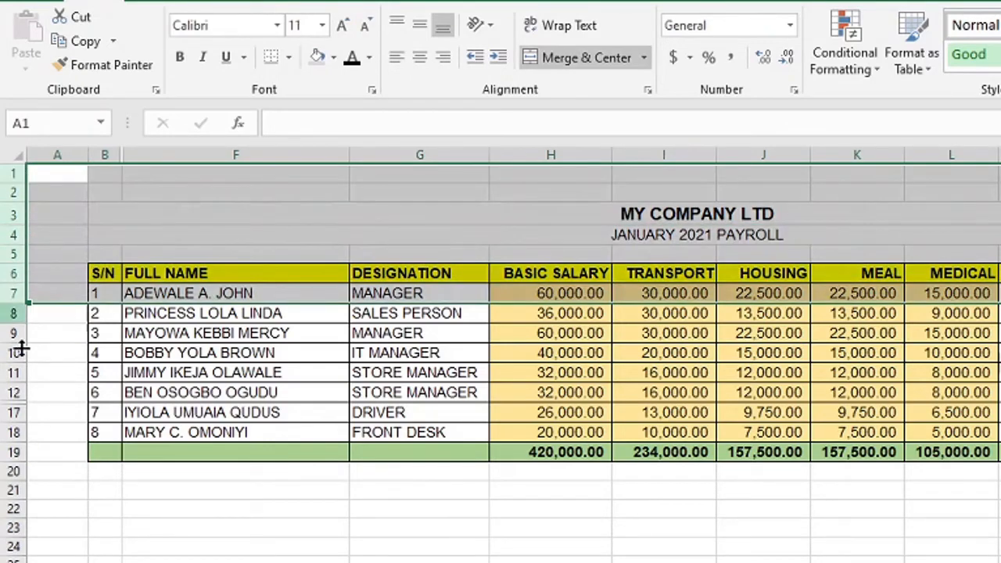
click(11, 393)
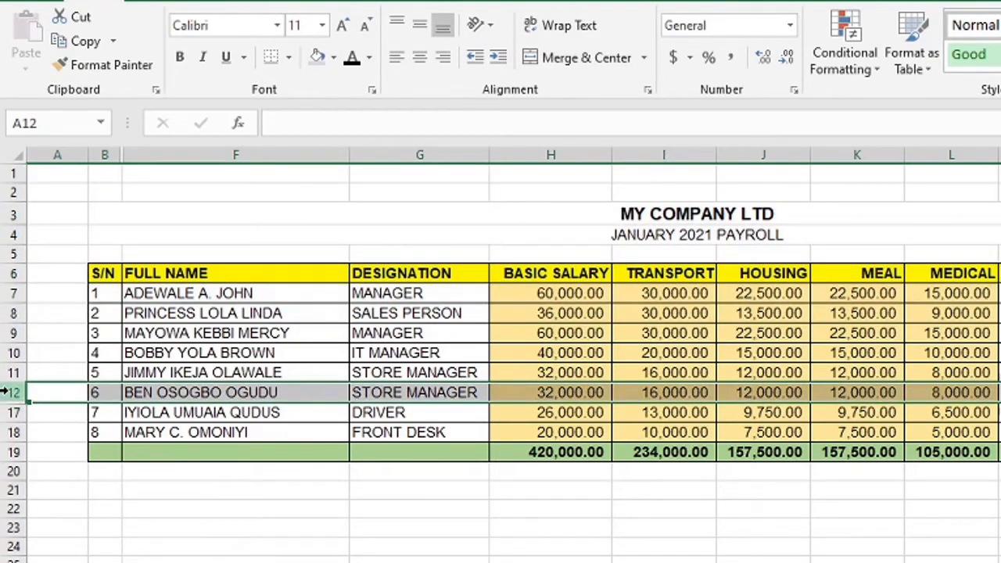
click(11, 411)
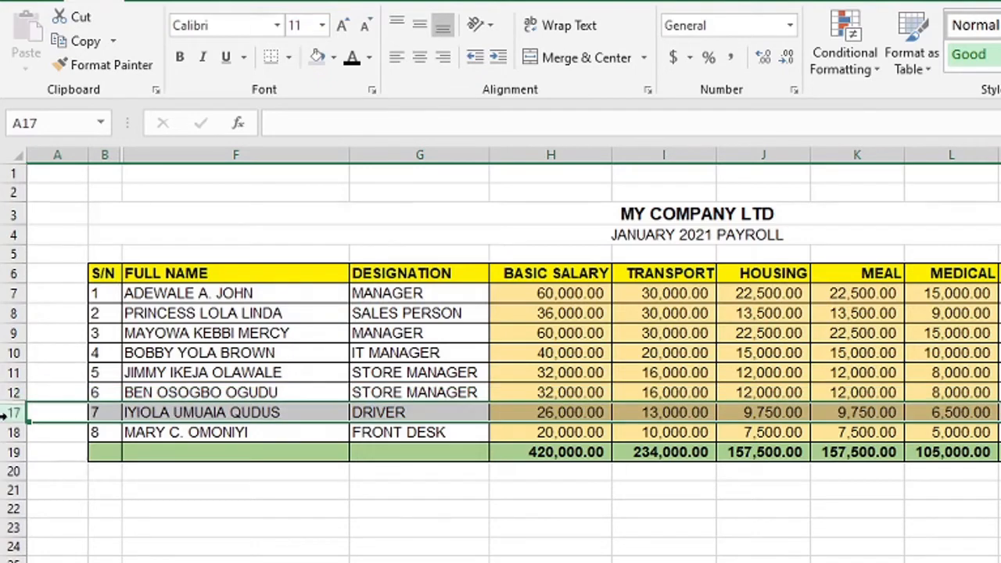
click(10, 393)
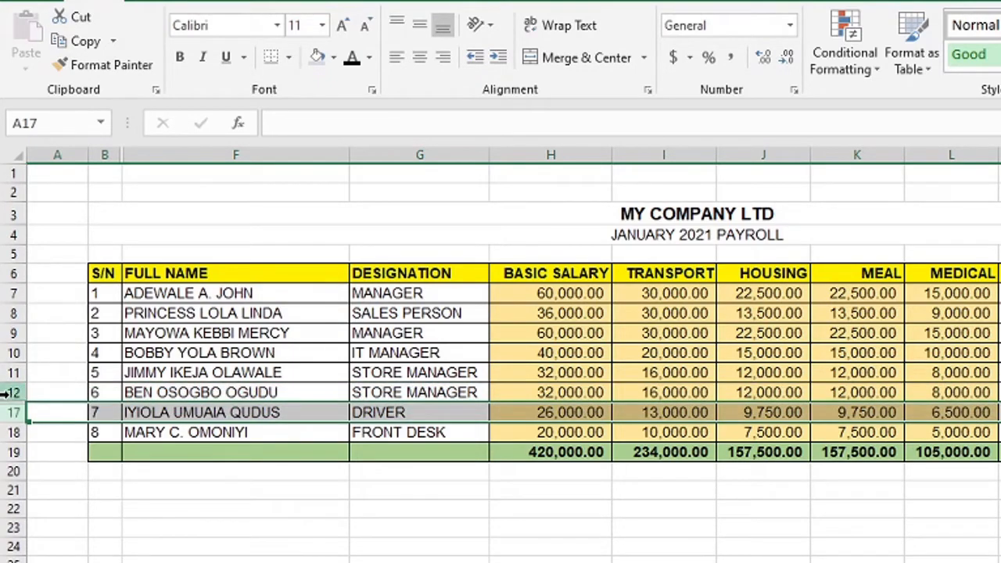
click(6, 393)
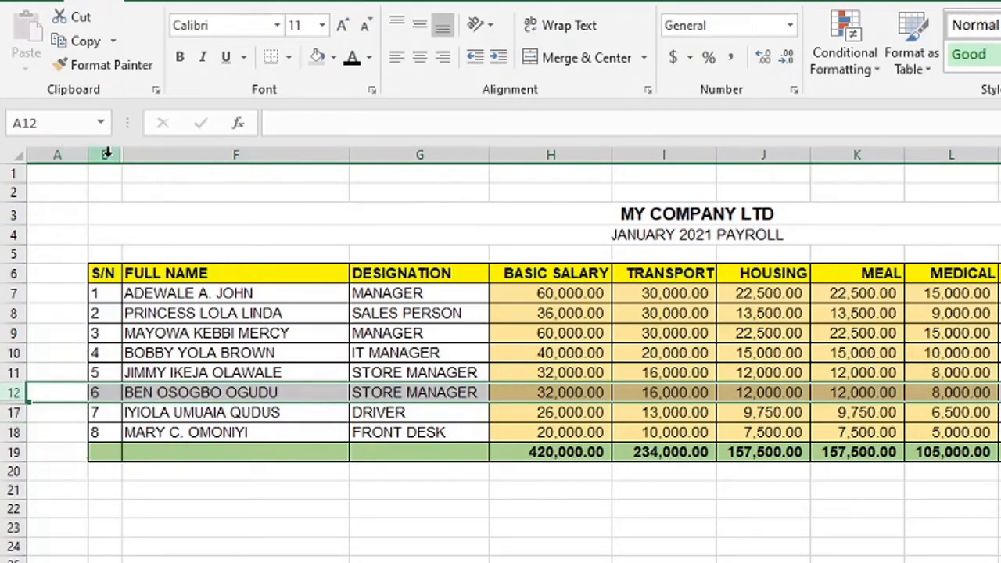
Unhide the First Name, Middle Name and Last Name columns C to E between columns B and F.
drag(106, 155, 164, 155)
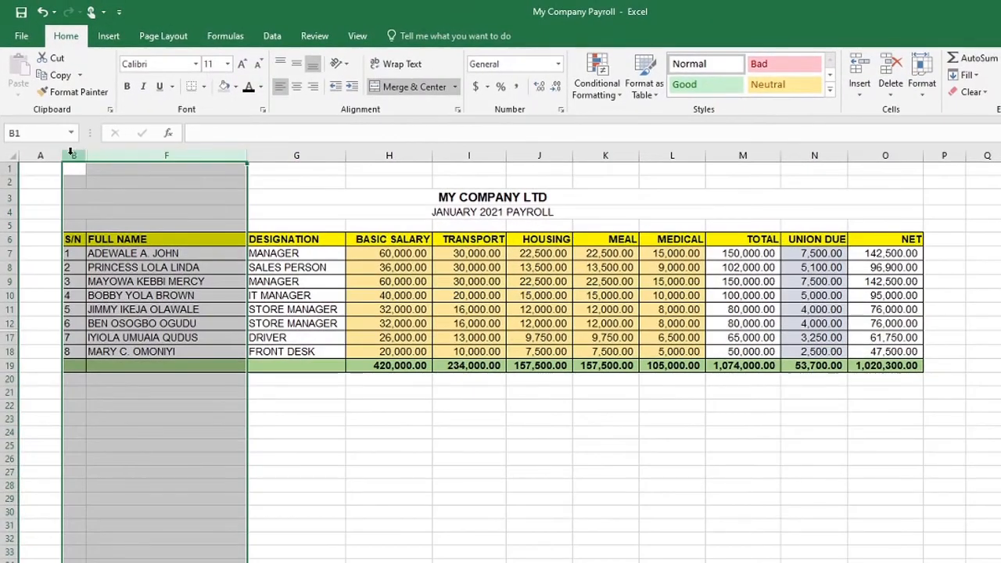
drag(71, 152, 127, 155)
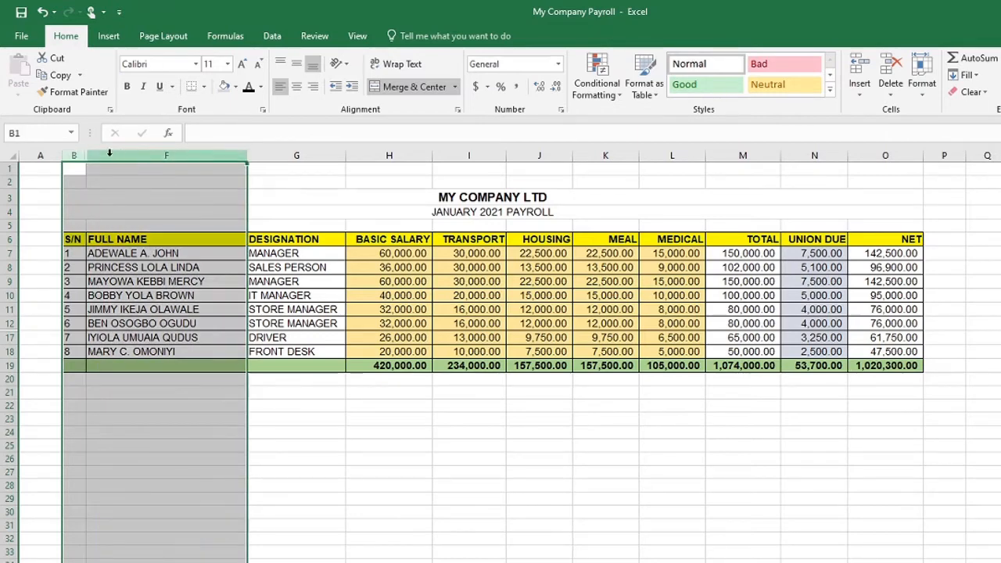
right_click(131, 157)
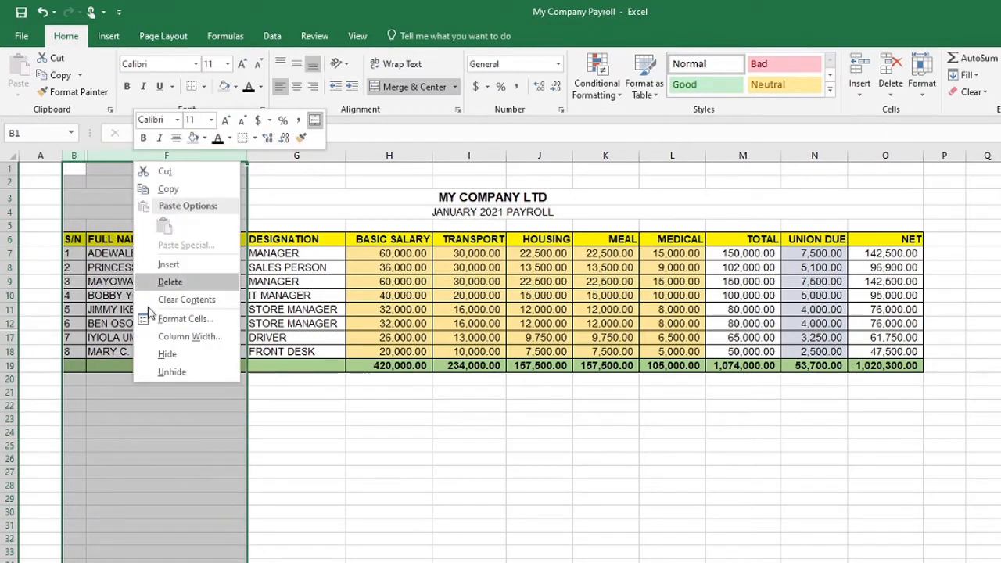
click(181, 371)
click(510, 468)
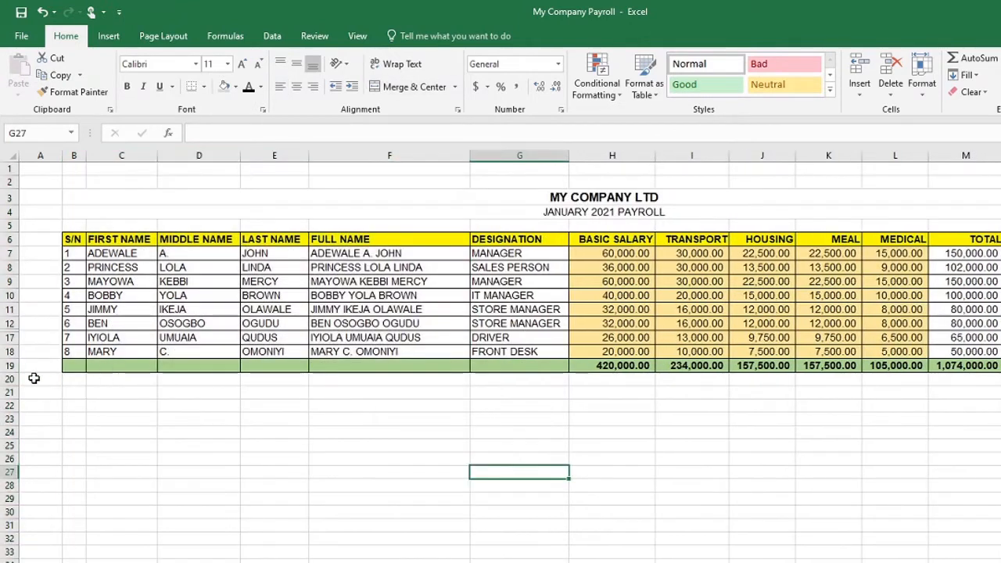
Unhide rows 13 to 16 of the payroll and renumber the S/N column from 1 to 12 in B7:B18.
drag(7, 323, 7, 337)
right_click(8, 337)
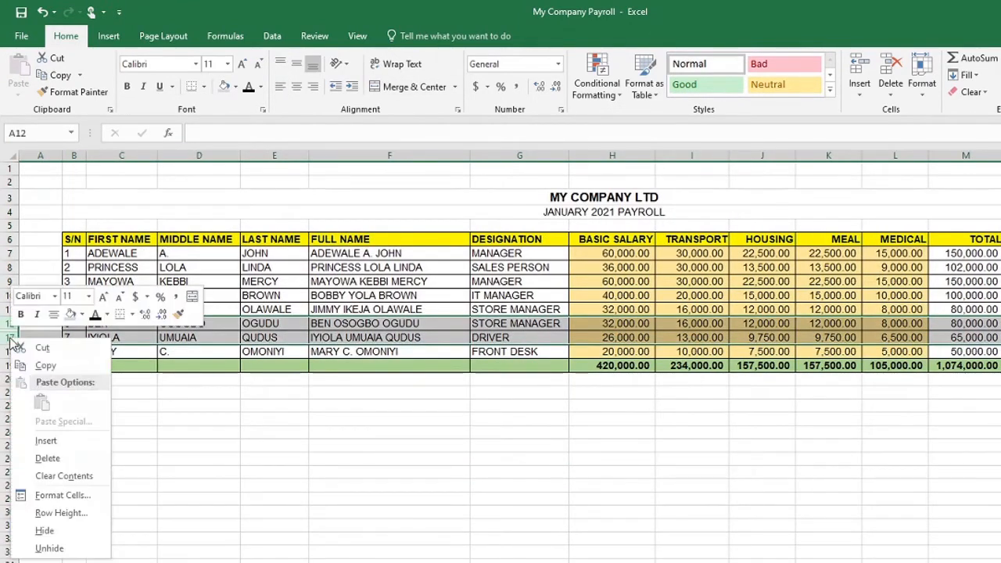
click(49, 548)
drag(344, 502, 344, 514)
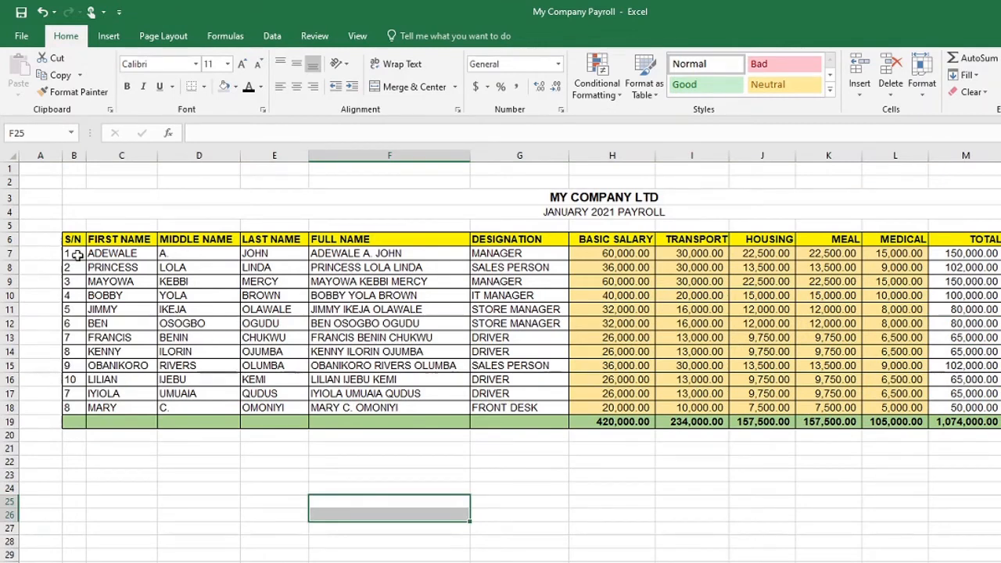
drag(76, 256, 92, 415)
click(159, 497)
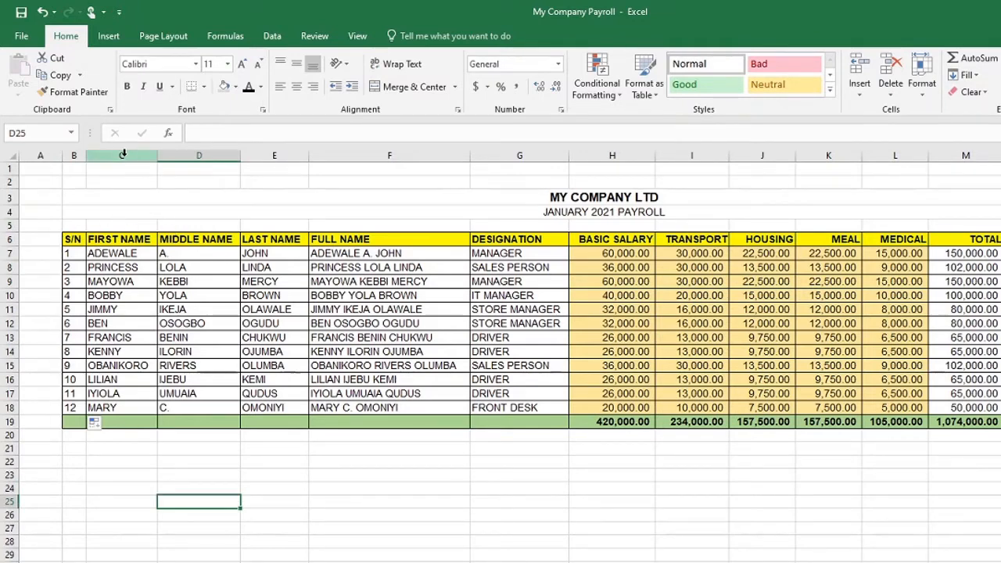
Hide the First Name, Middle Name and Last Name columns C to E in the full employee list.
drag(121, 155, 254, 166)
right_click(273, 156)
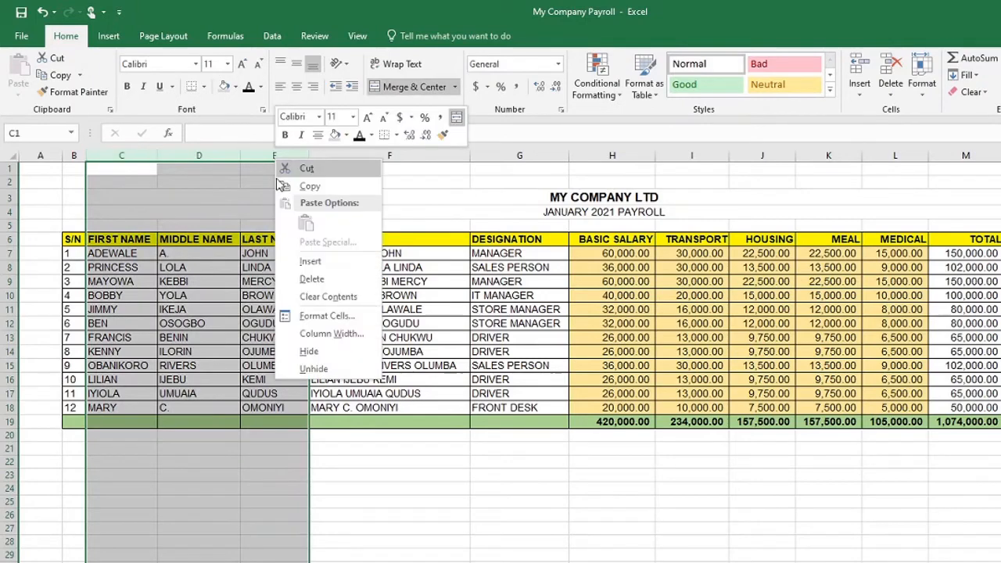
click(319, 354)
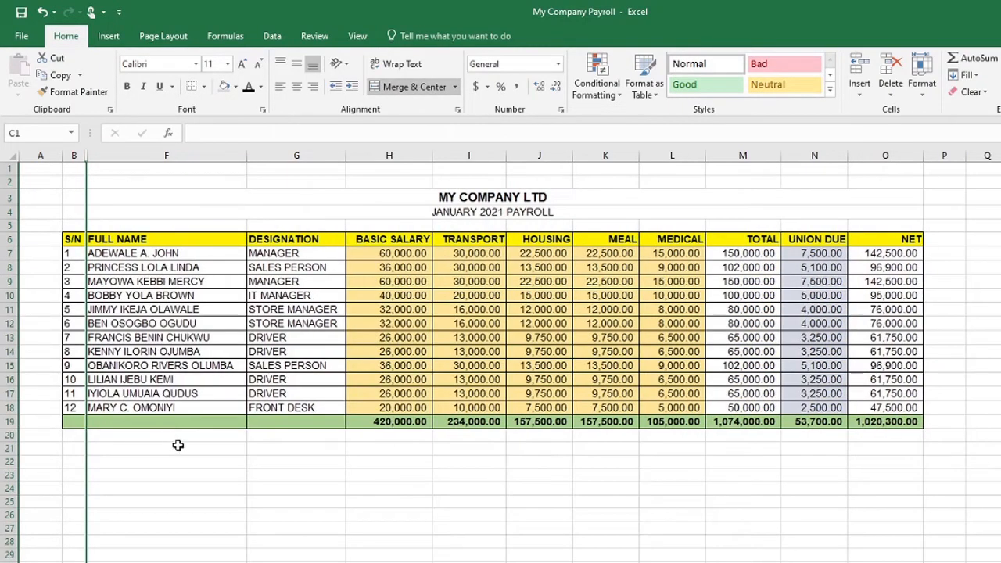
click(168, 473)
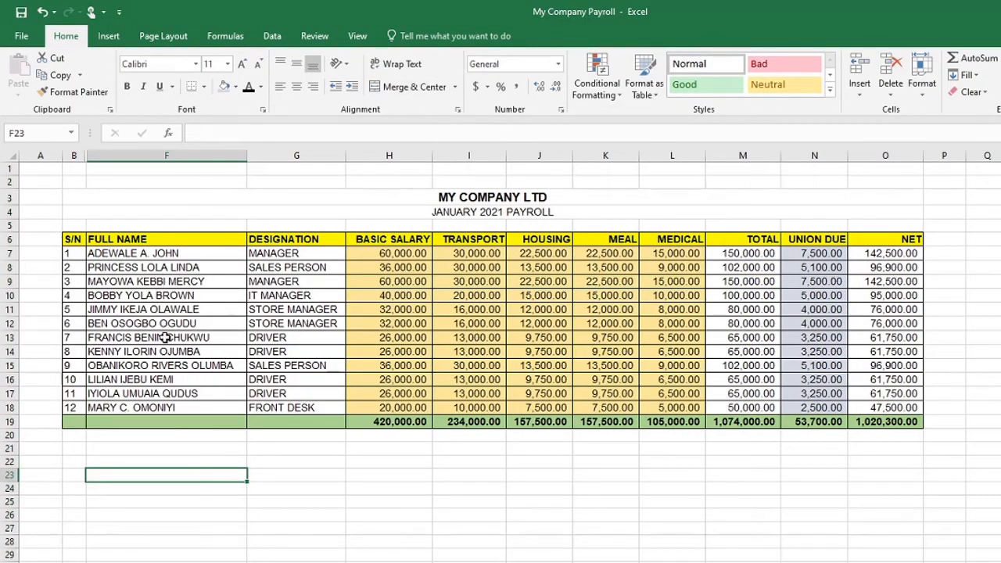
Check the name-combining formulas in the Full Name cells F8, F12 and F14.
click(160, 267)
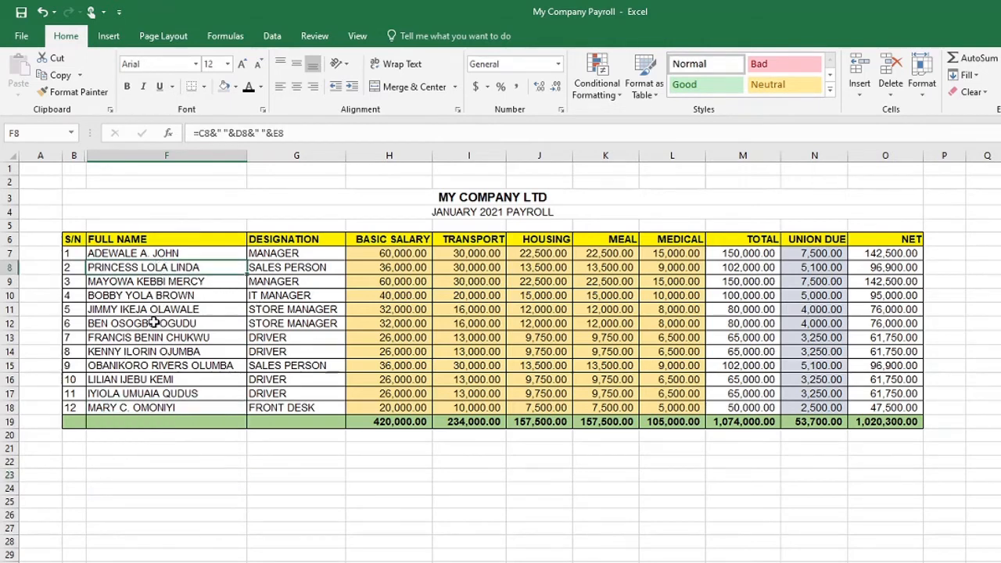
click(154, 323)
click(149, 352)
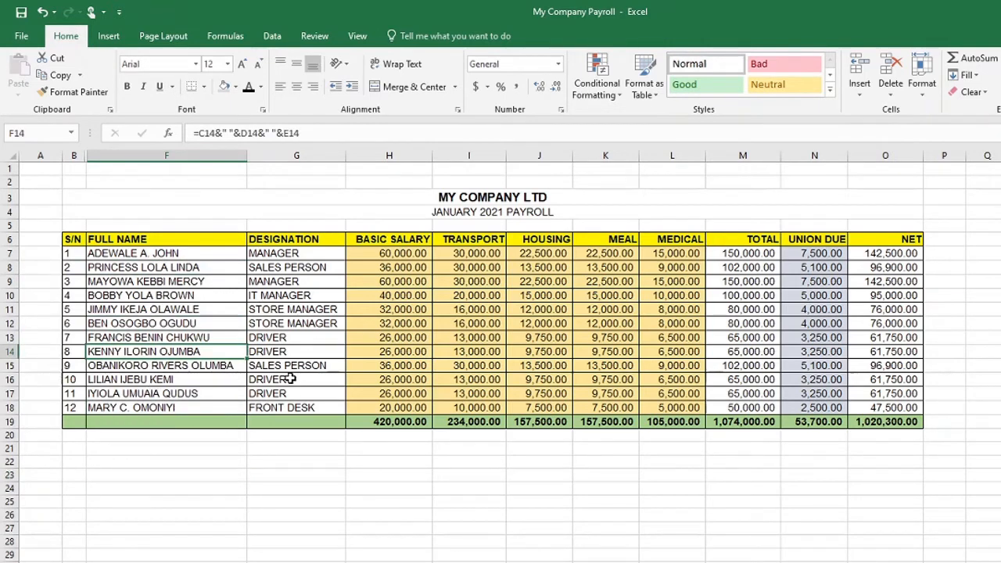